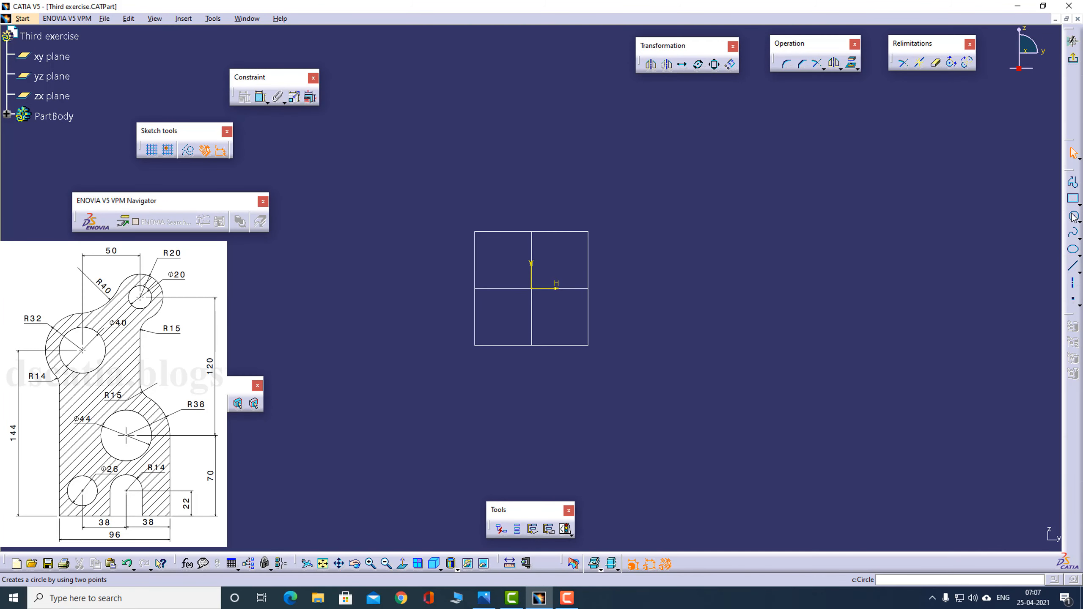
# - Draw a circle centred at H 96-76 (20 mm) and V 22 mm with a radius of 26/2 (13 mm)
pyautogui.click(1074, 216)
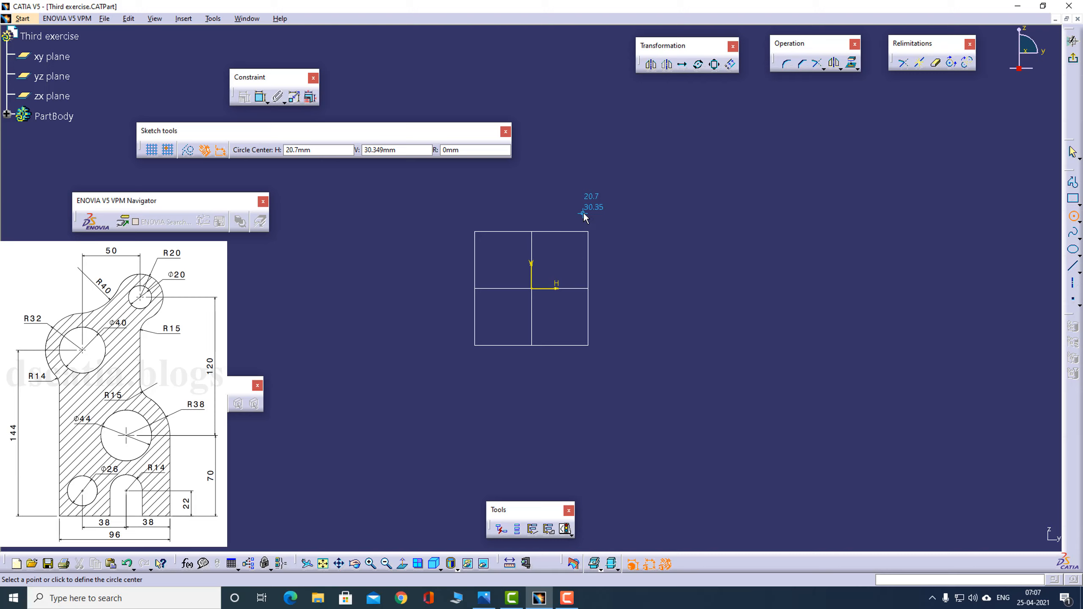
pyautogui.write('96-76')
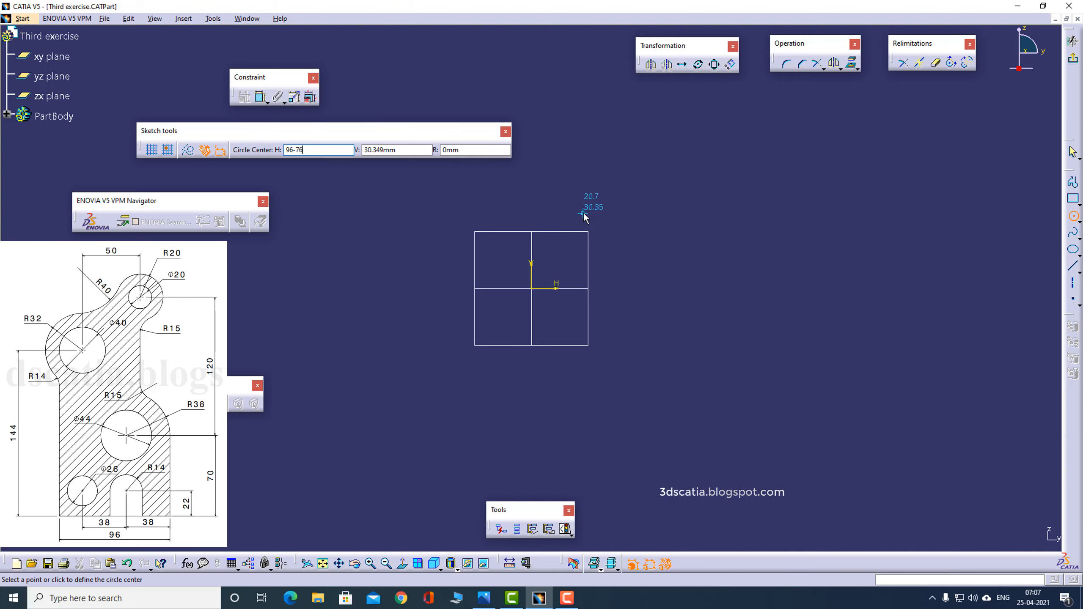
pyautogui.press('Tab')
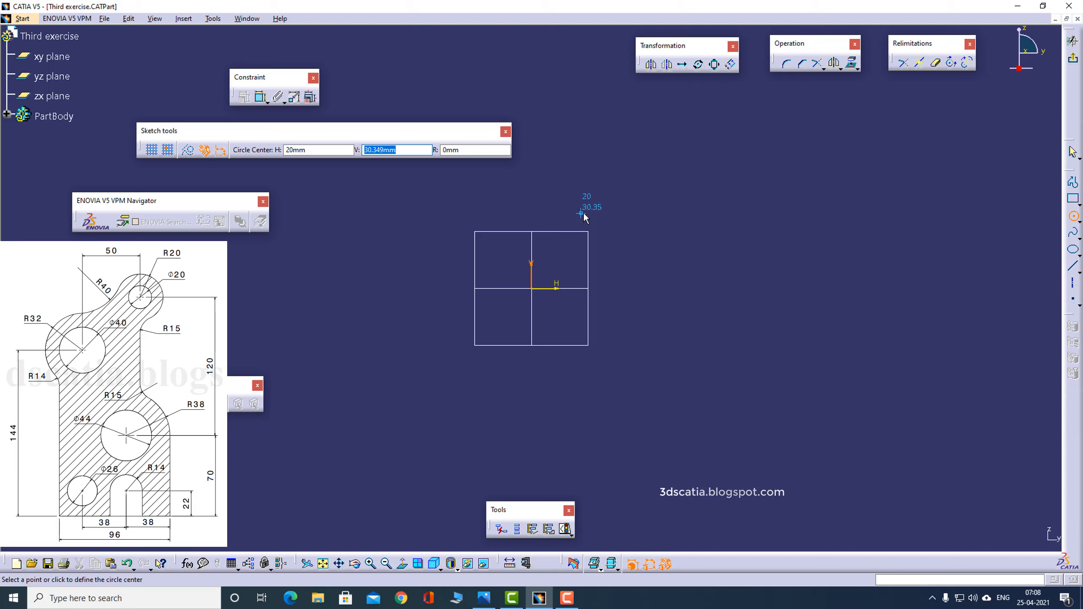
pyautogui.write('22')
pyautogui.press('Return')
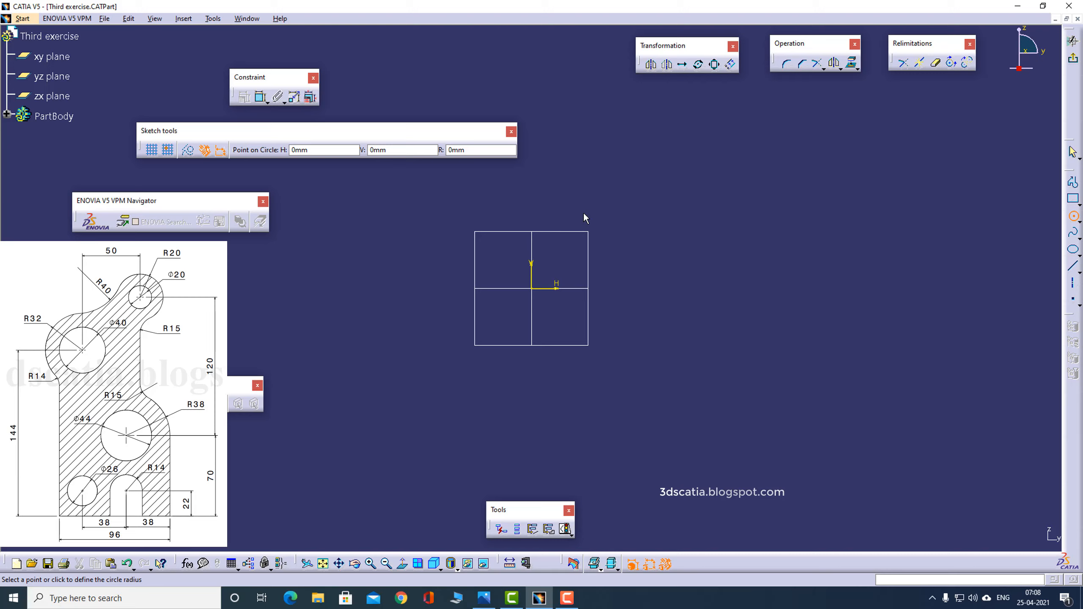
pyautogui.press('Tab')
pyautogui.press('Tab')
pyautogui.write('26/2')
pyautogui.press('Return')
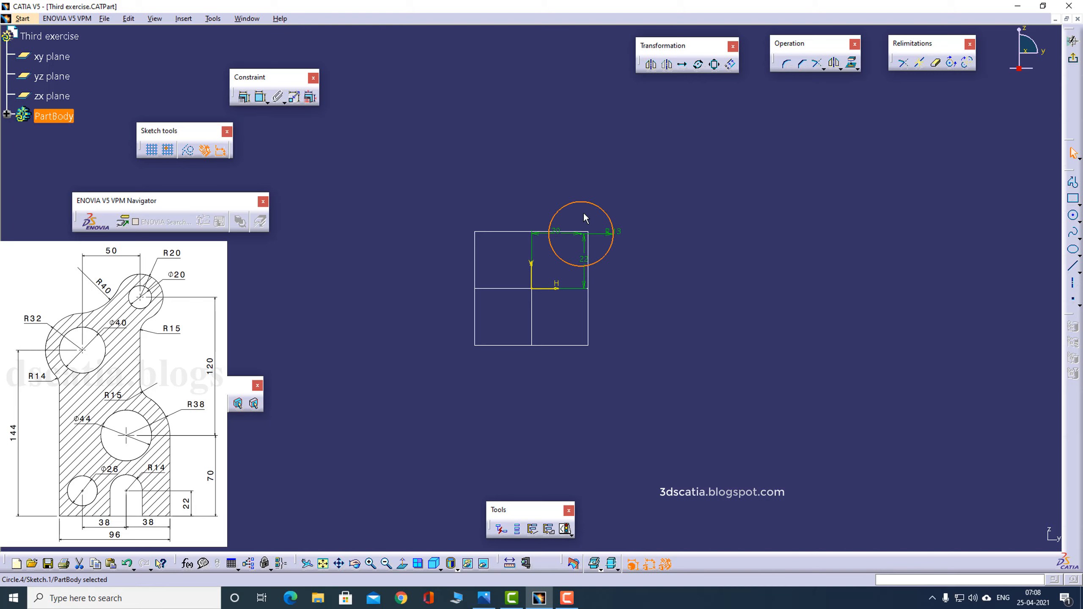
# - Move the circle's radius, vertical and horizontal dimension labels clear of the geometry so they are readable
pyautogui.click(617, 234)
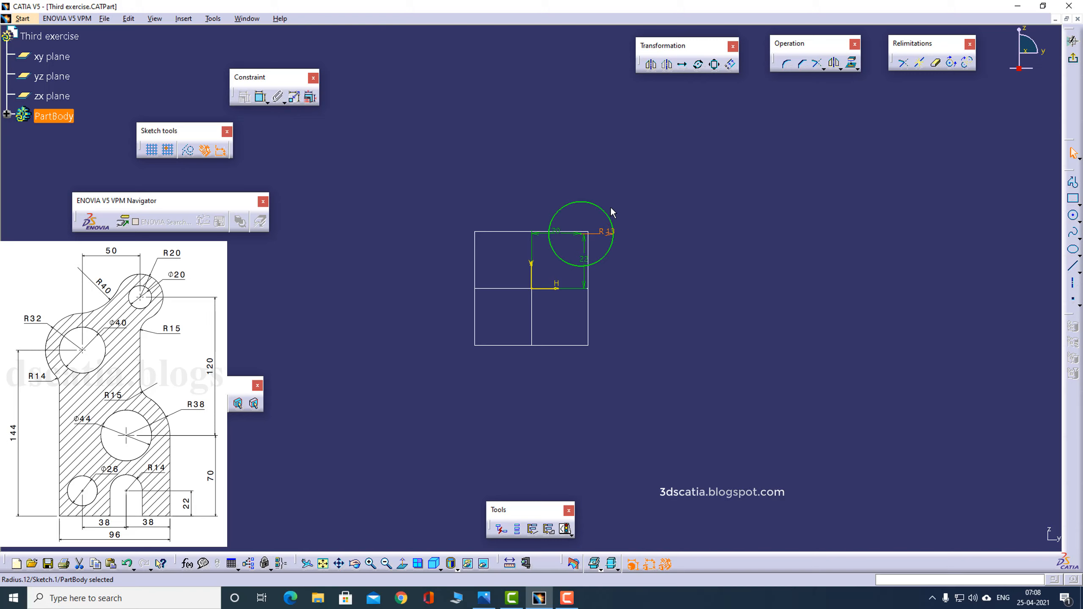
pyautogui.moveTo(605, 232); pyautogui.dragTo(644, 161)
pyautogui.moveTo(615, 228); pyautogui.dragTo(610, 184)
pyautogui.moveTo(583, 248); pyautogui.dragTo(801, 259)
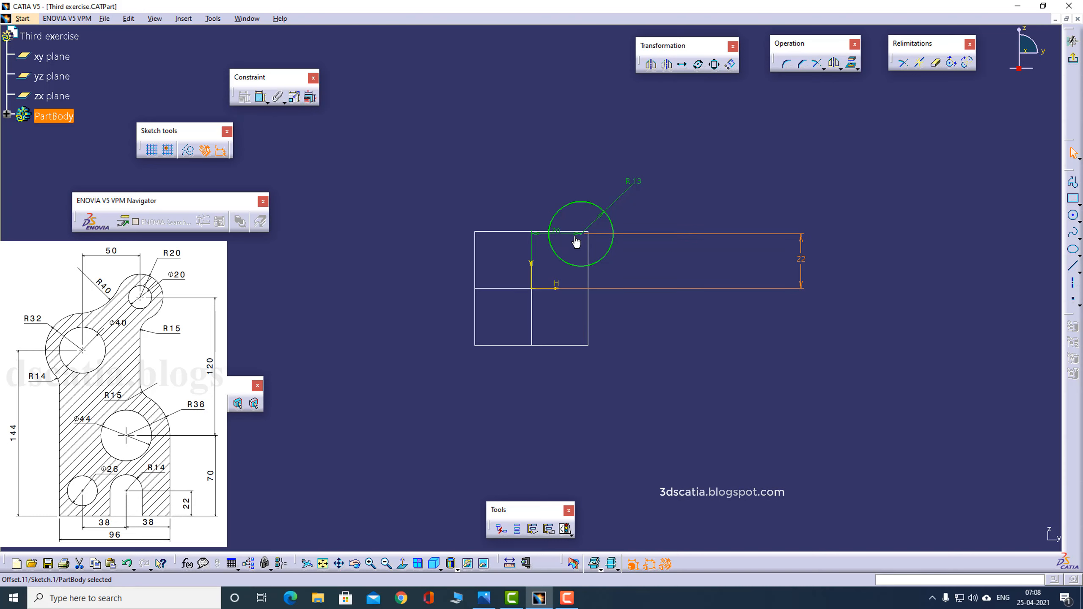
pyautogui.moveTo(575, 240); pyautogui.dragTo(505, 149)
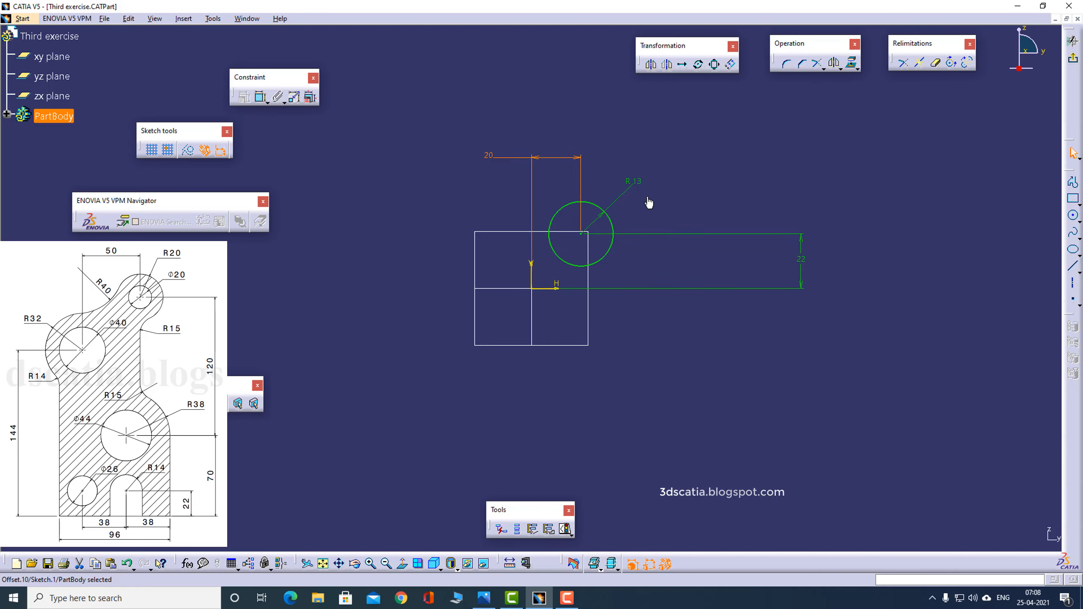
pyautogui.click(786, 215)
pyautogui.moveTo(685, 138); pyautogui.dragTo(550, 293, button='middle')
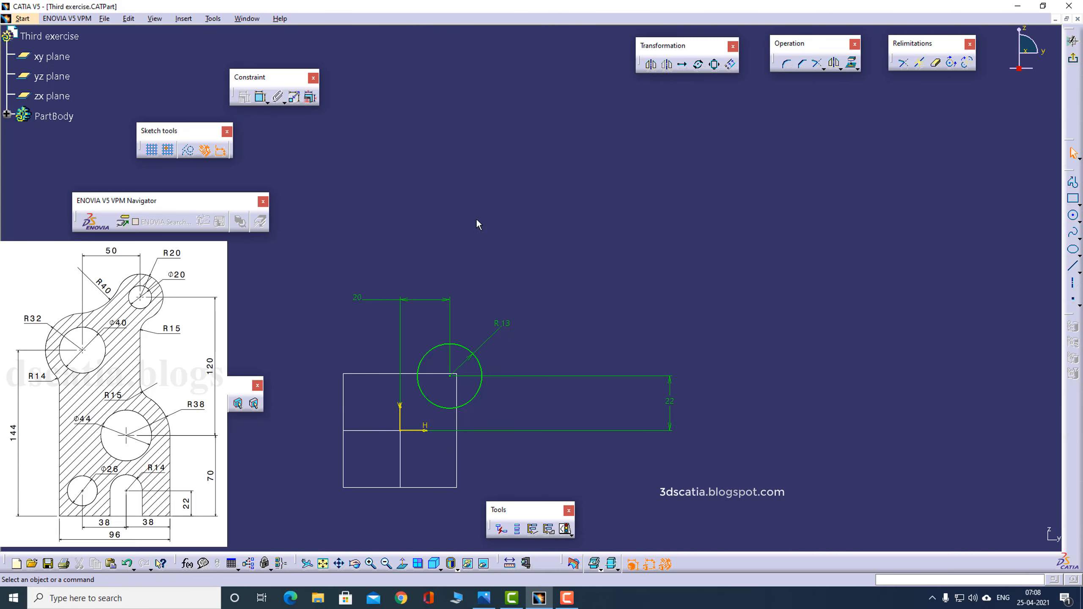
# - Sketch a second circle of about 10 mm radius, centred about 60 mm along H and 80 mm along V
pyautogui.click(1074, 217)
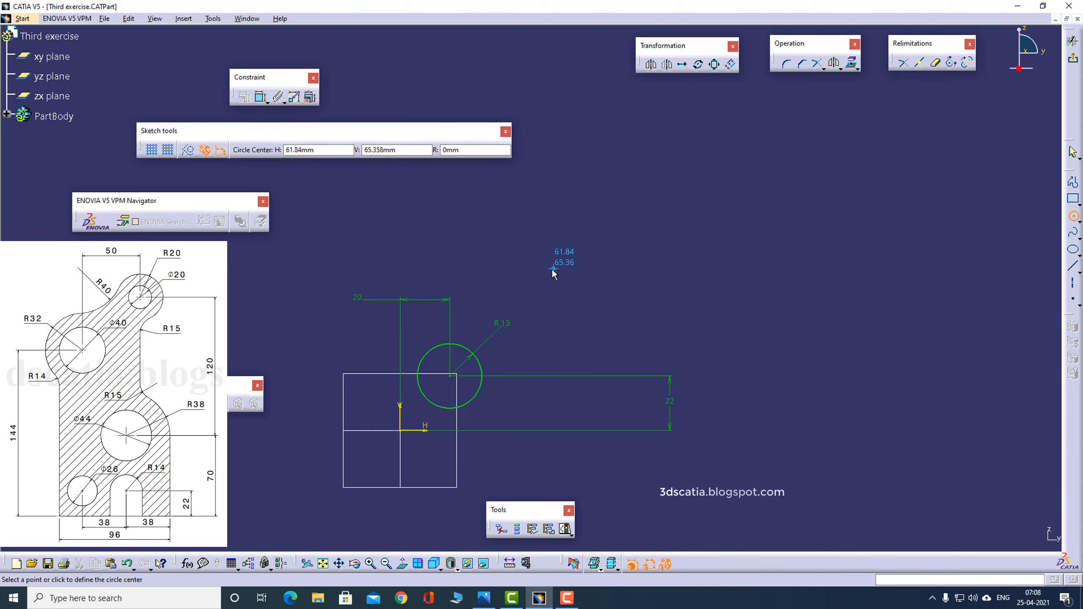
pyautogui.hotkey('alt', 'Tab')
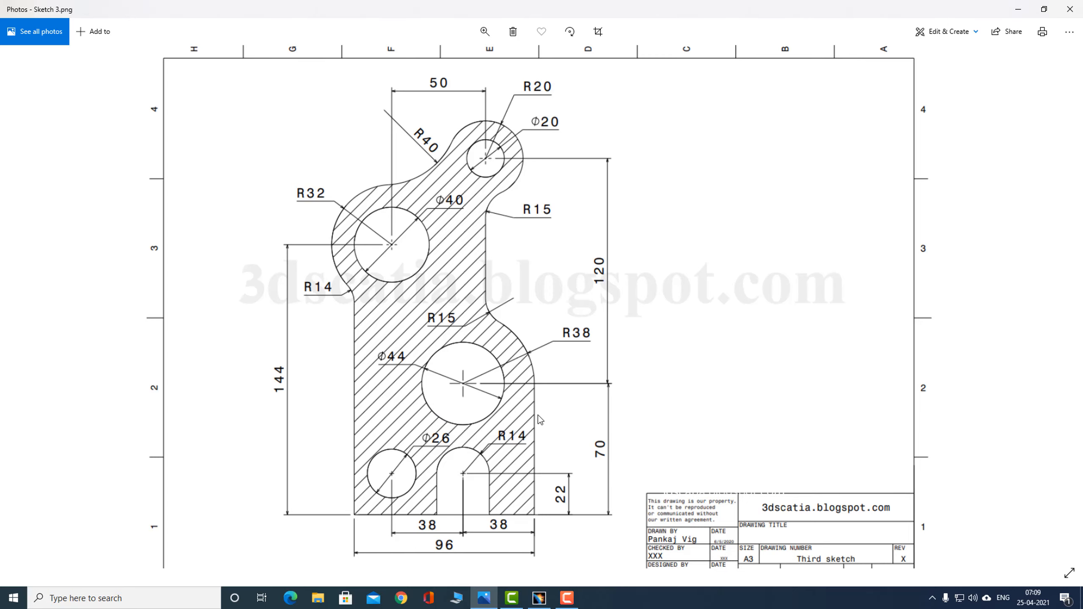
pyautogui.hotkey('alt', 'Tab')
pyautogui.click(549, 232)
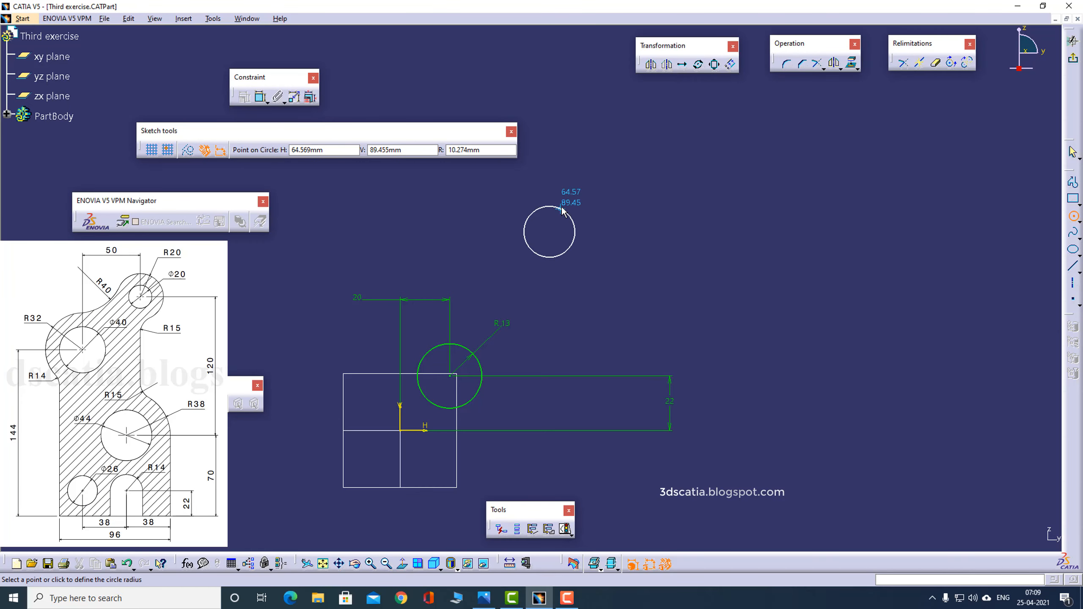
pyautogui.click(562, 210)
# - Check the reference drawing and constrain the second circle's centre 70 mm above the horizontal axis
pyautogui.hotkey('alt', 'Tab')
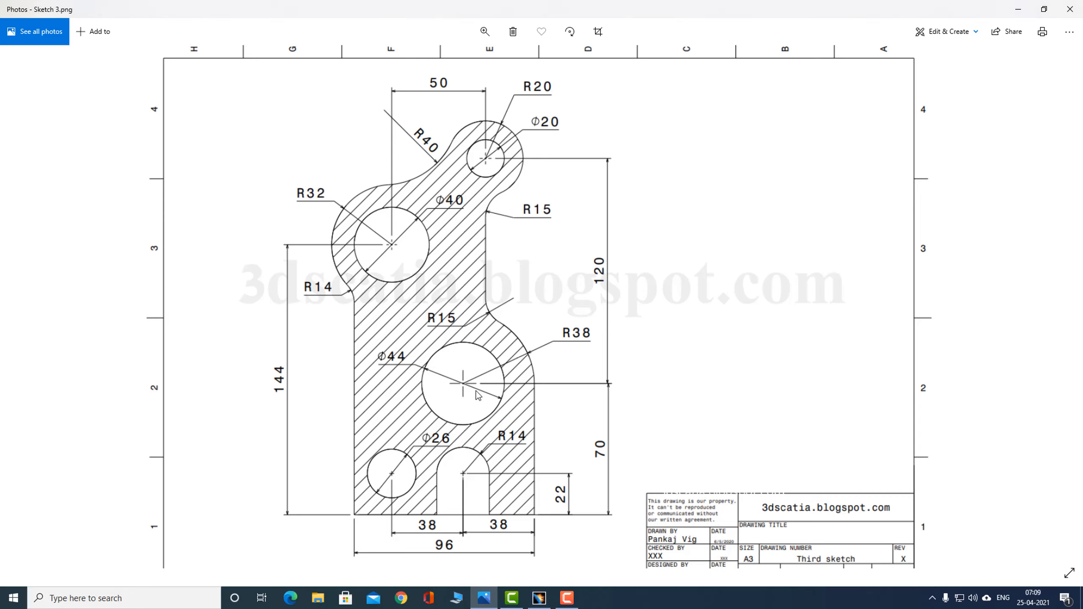
pyautogui.hotkey('alt', 'Tab')
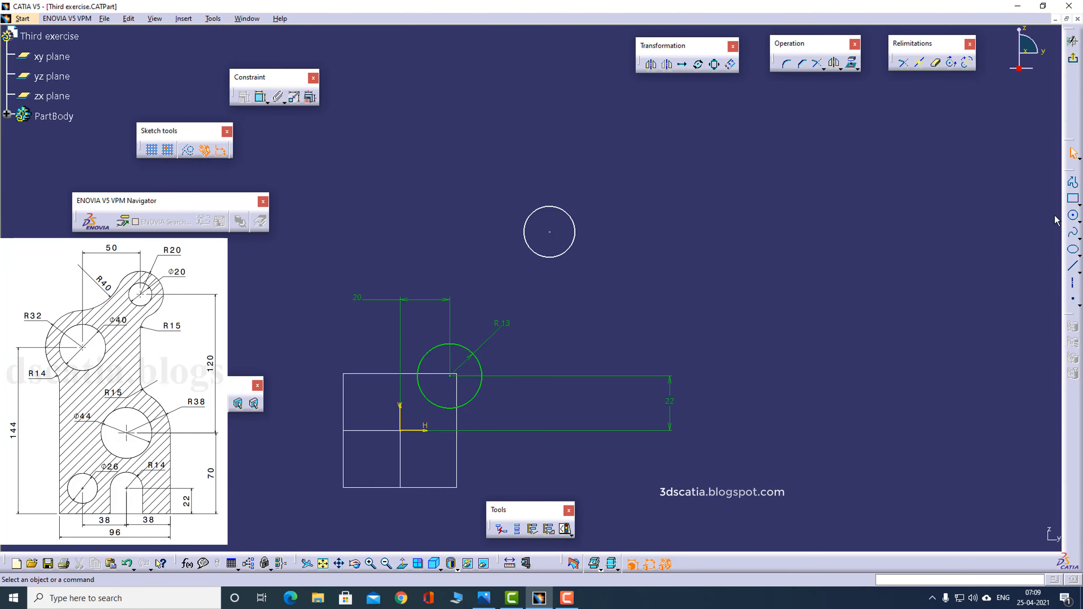
pyautogui.click(261, 97)
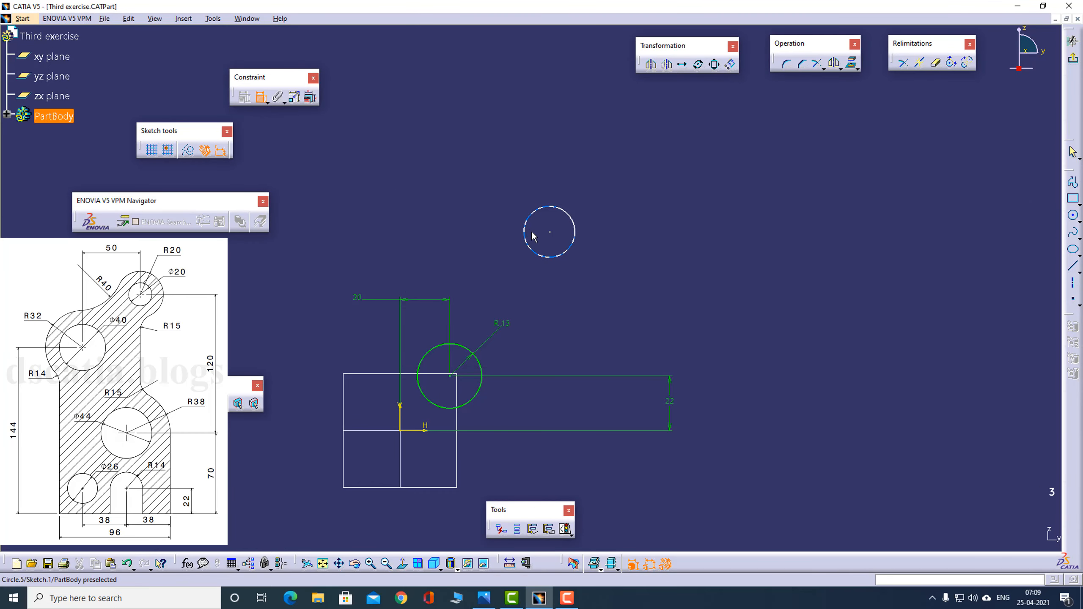
pyautogui.click(550, 233)
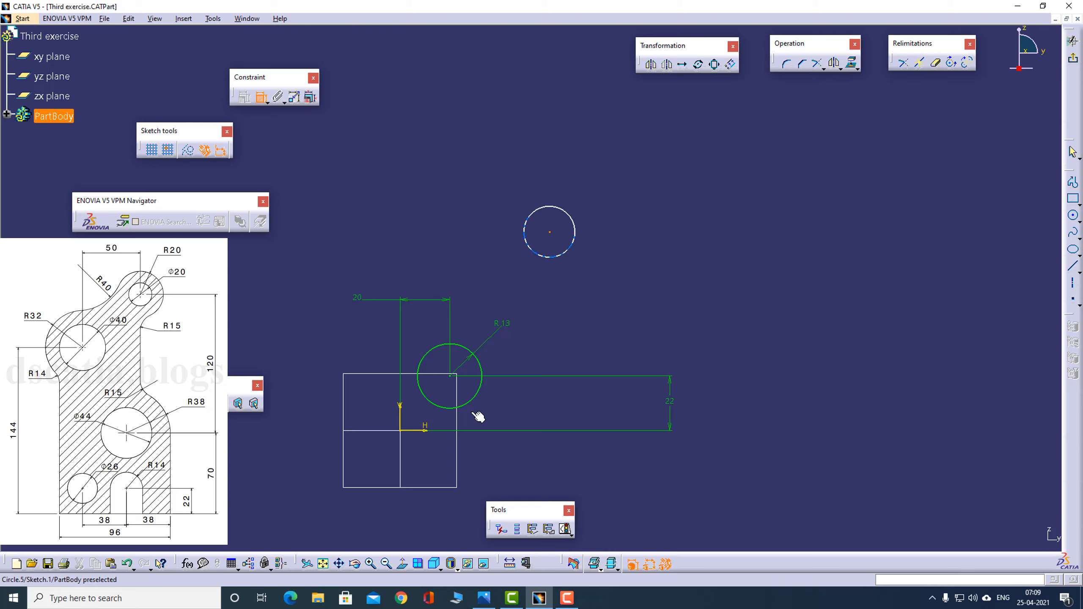
pyautogui.click(426, 430)
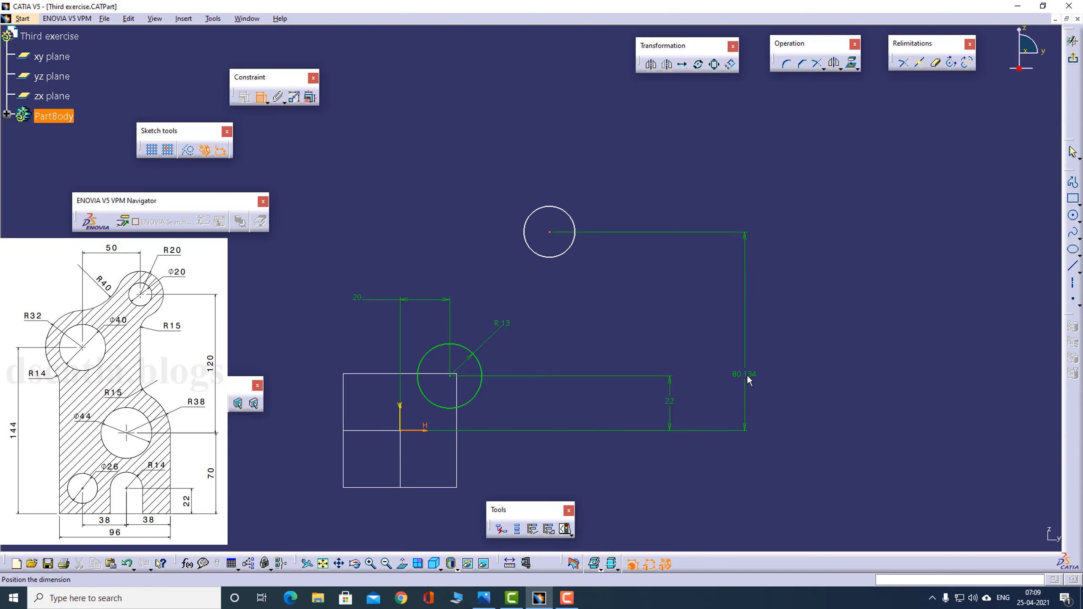
pyautogui.click(746, 349)
pyautogui.doubleClick(745, 343)
pyautogui.write('70')
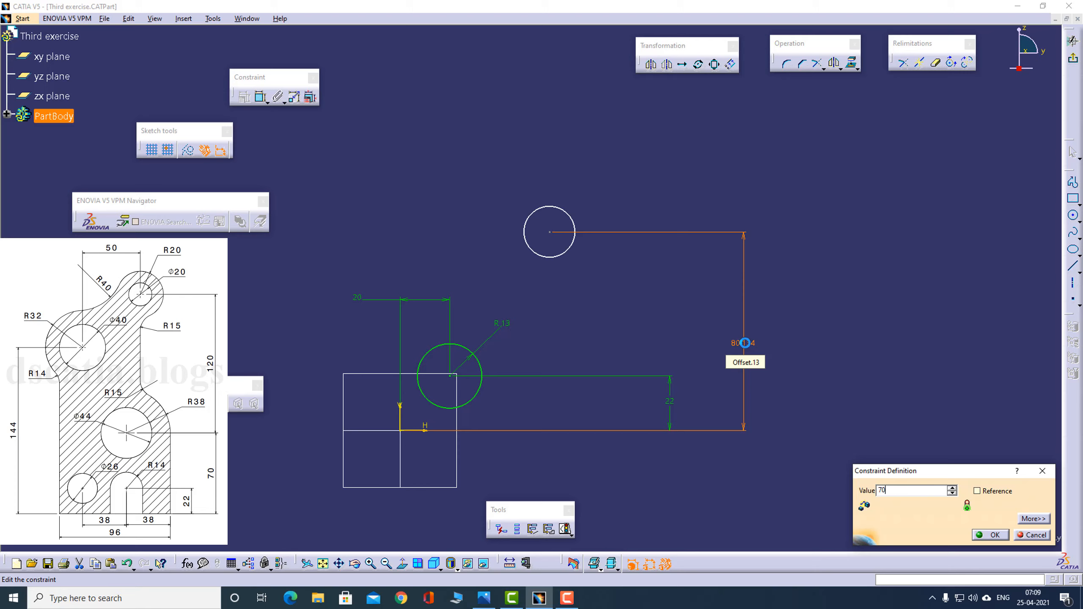
pyautogui.press('Return')
pyautogui.click(812, 317)
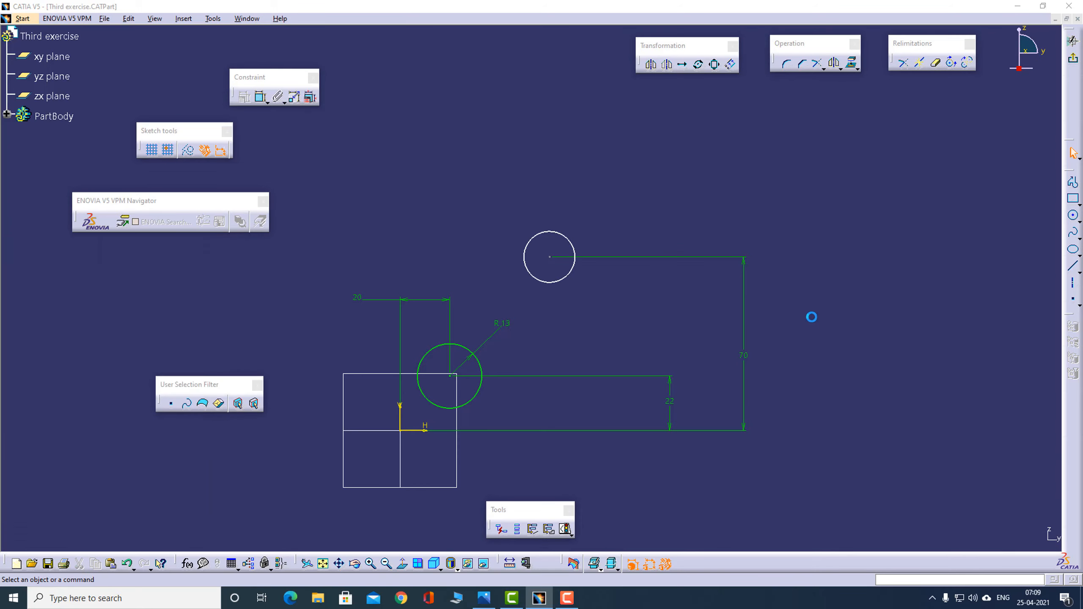
# - Check the reference drawing and constrain the second circle's centre 58 mm from the vertical axis
pyautogui.hotkey('alt', 'Tab')
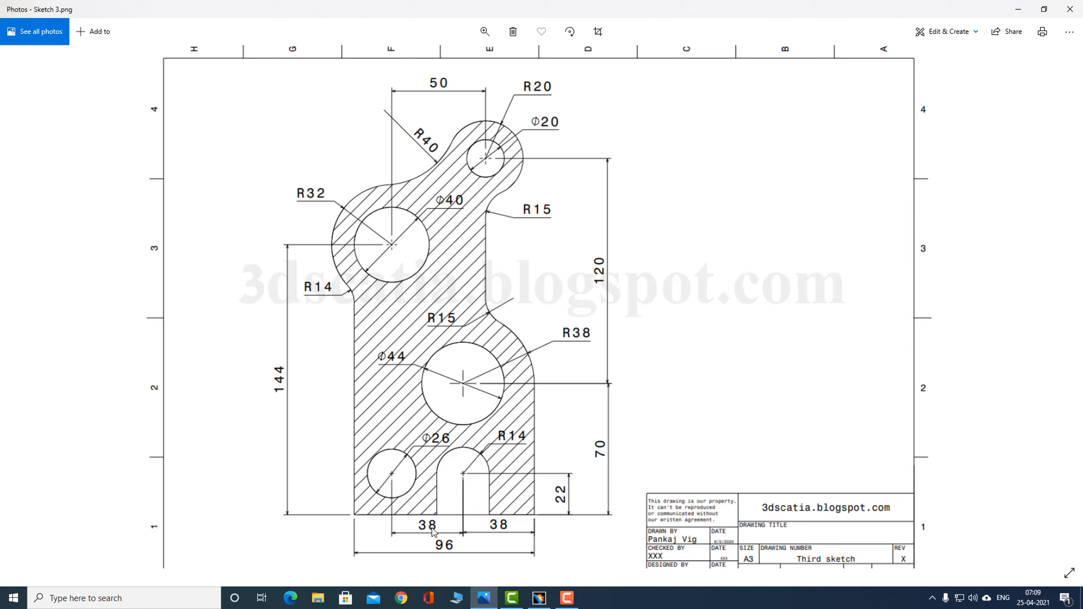
pyautogui.hotkey('alt', 'Tab')
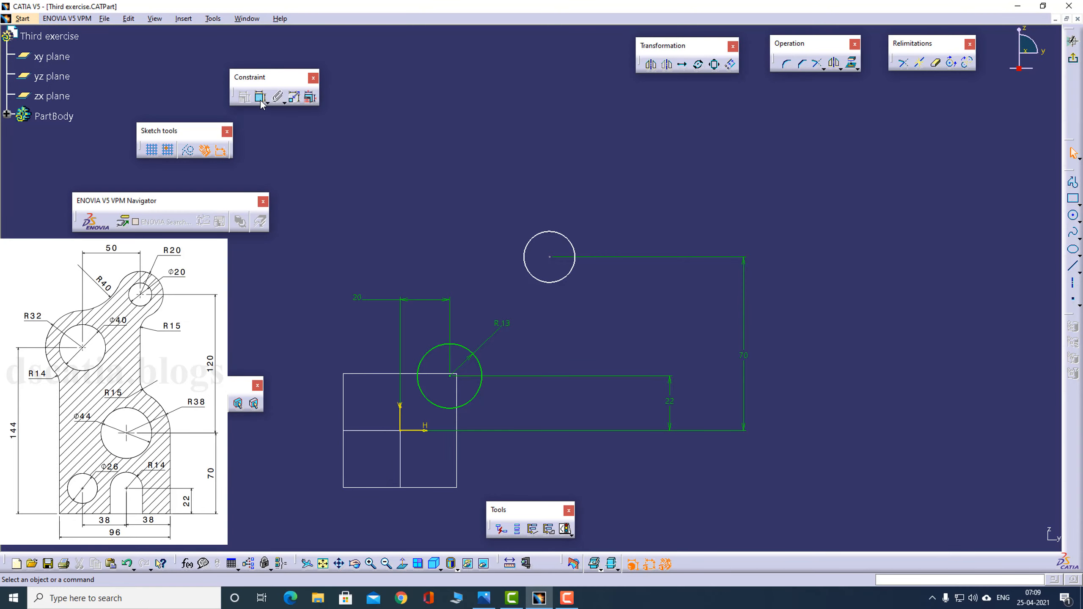
pyautogui.click(399, 425)
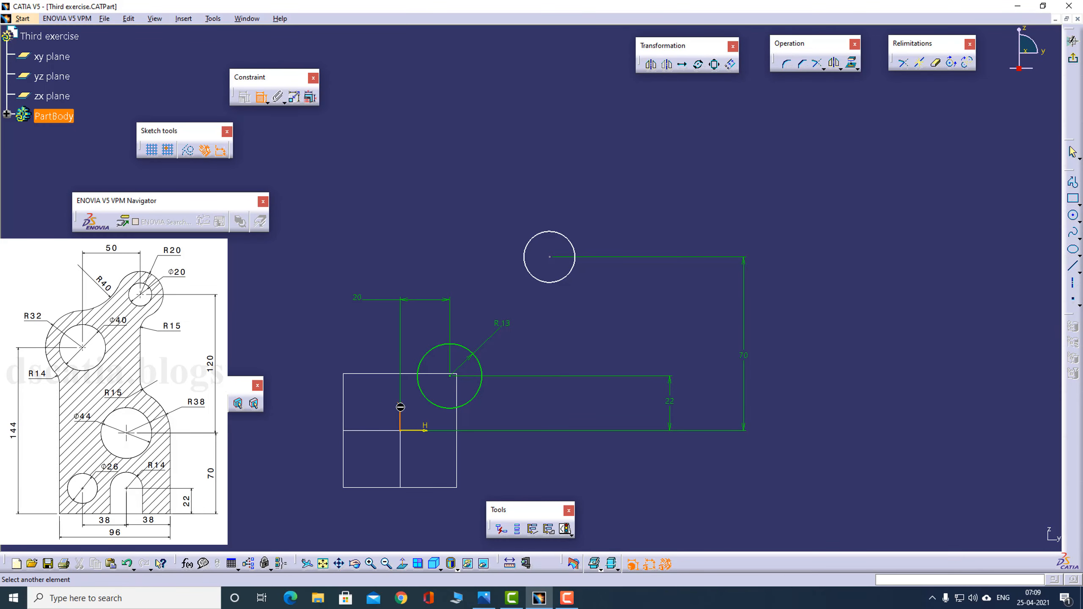
pyautogui.click(550, 257)
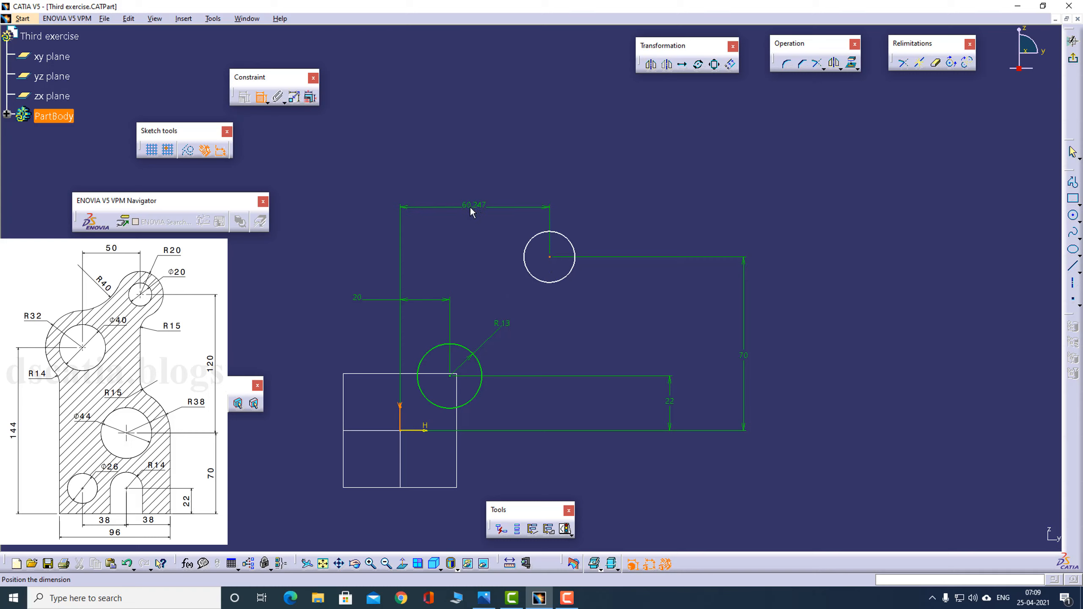
pyautogui.click(470, 208)
pyautogui.doubleClick(469, 208)
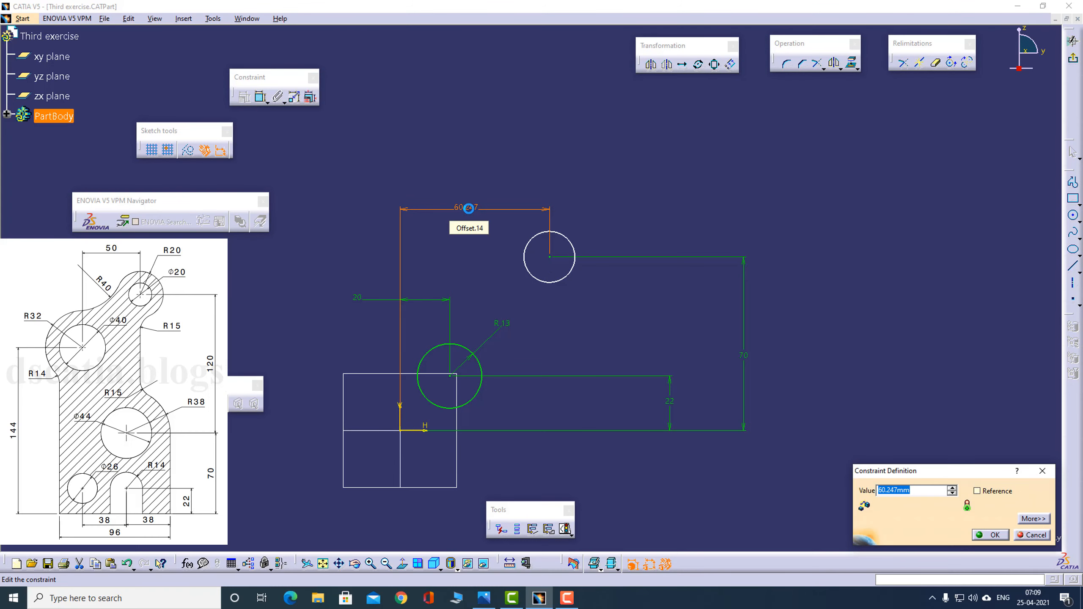
pyautogui.write('3')
pyautogui.press('Return')
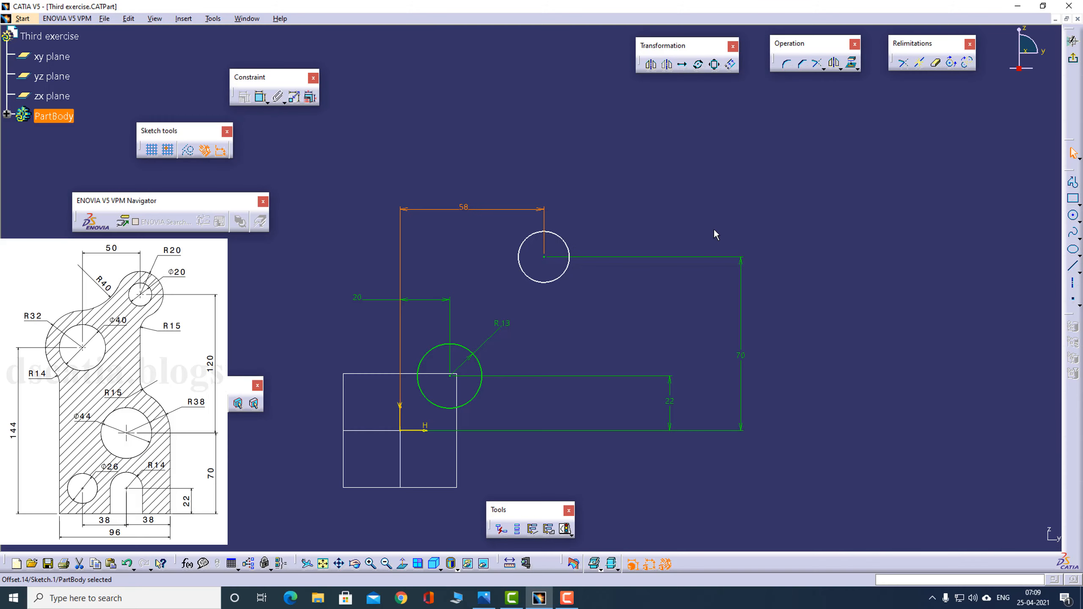
# - Check the reference drawing, dimension the second circle as a diameter and set it to 44 mm
pyautogui.hotkey('alt', 'Tab')
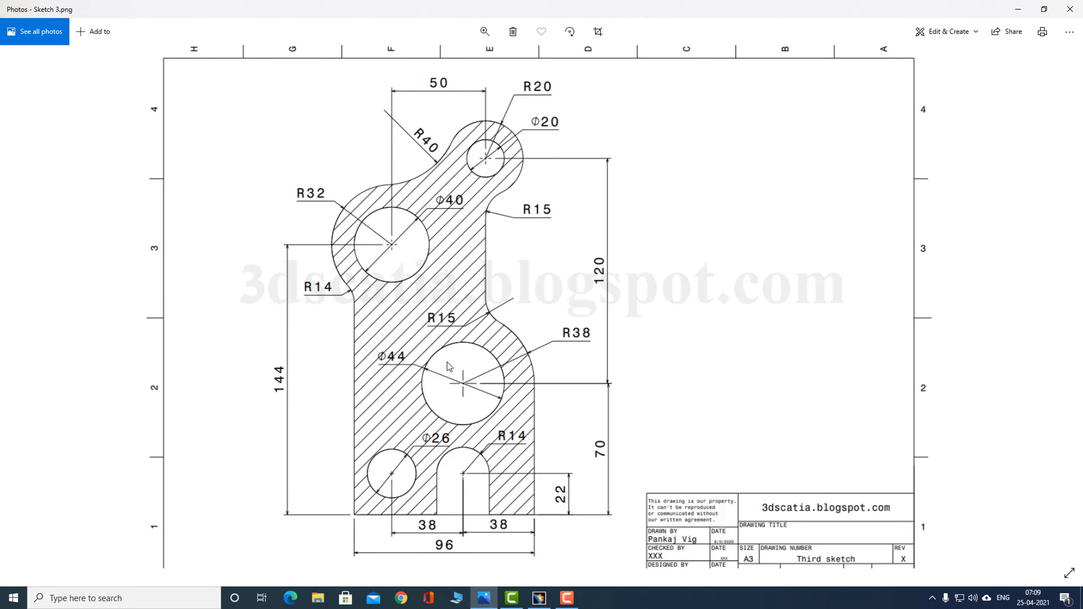
pyautogui.hotkey('alt', 'Tab')
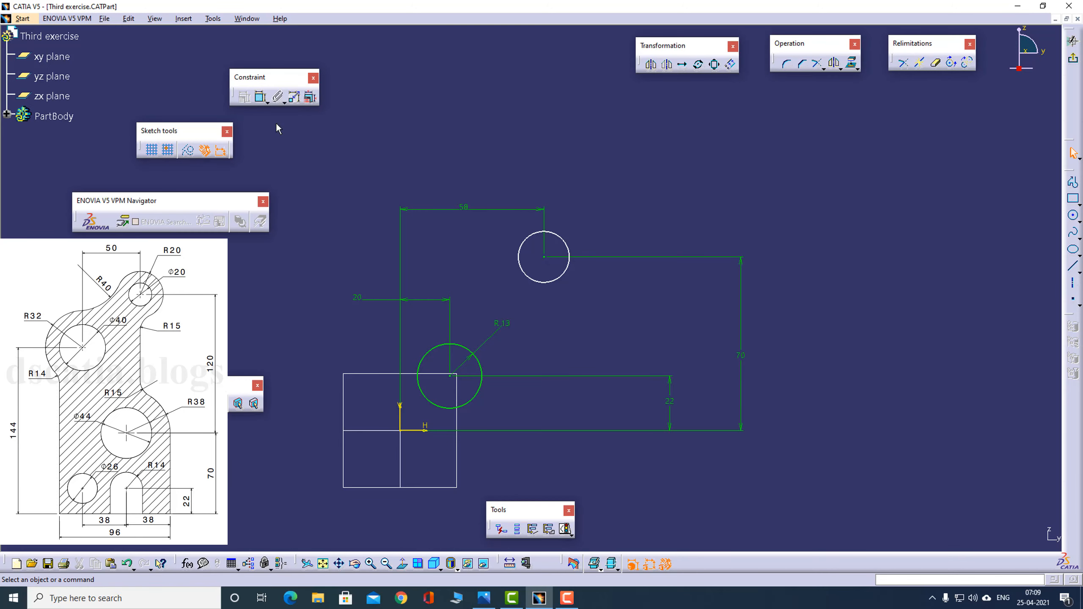
pyautogui.click(259, 97)
pyautogui.click(563, 238)
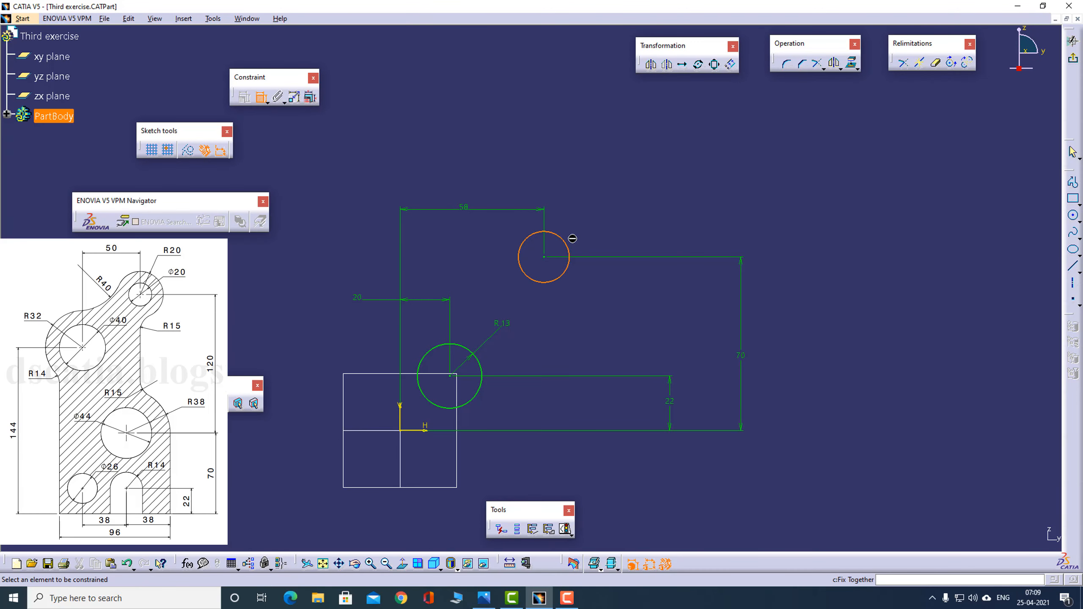
pyautogui.click(596, 226)
pyautogui.doubleClick(593, 222)
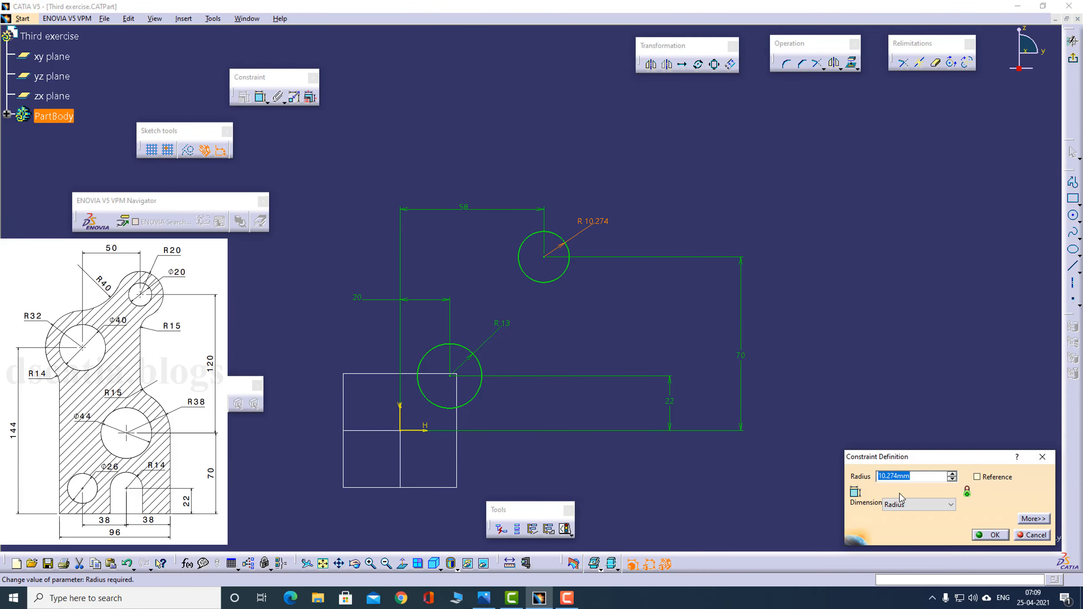
pyautogui.click(932, 509)
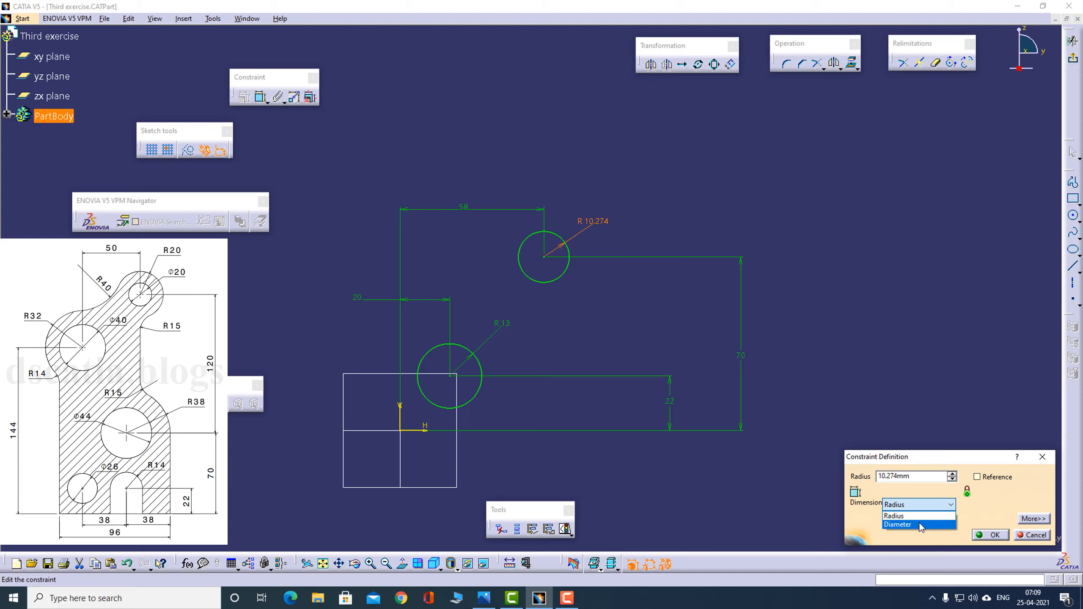
pyautogui.click(923, 528)
pyautogui.doubleClick(923, 477)
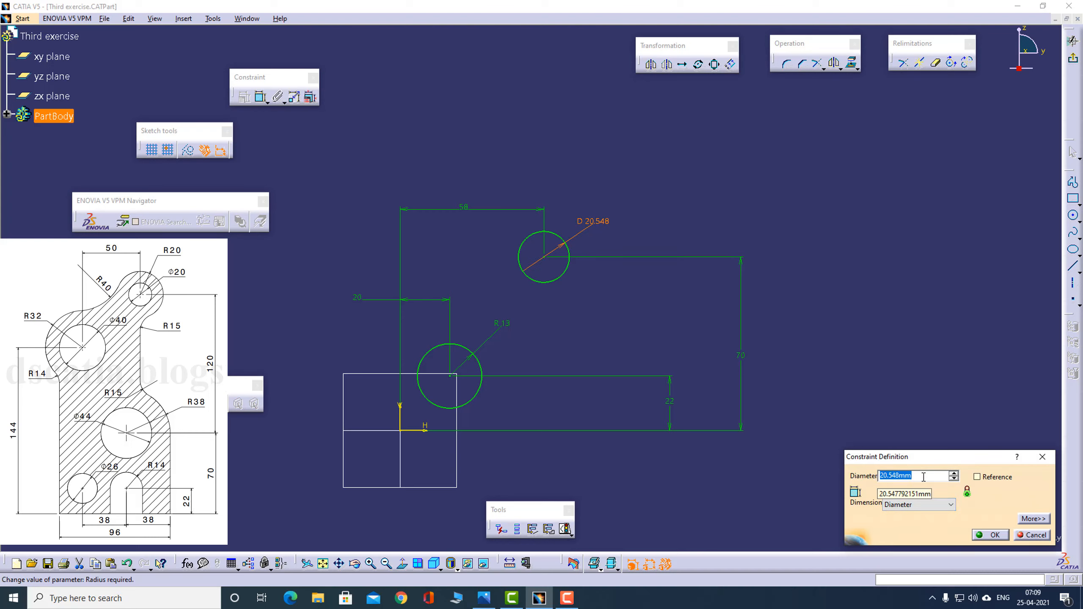
pyautogui.write('44')
pyautogui.press('Return')
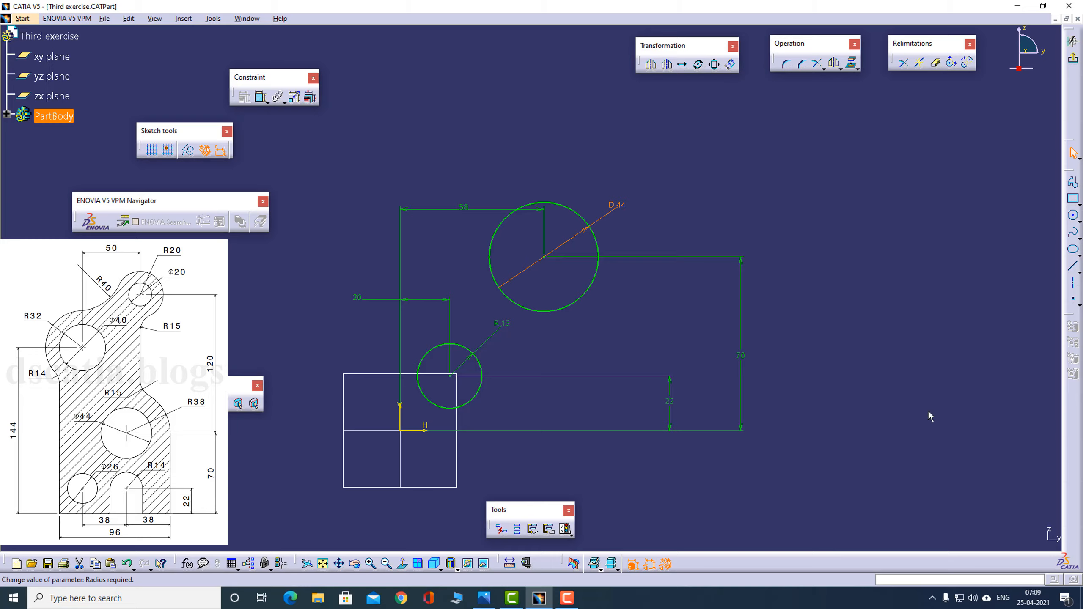
# - Sketch a small circle of about 5 mm radius below the 44 mm circle for the slot arc and check the reference drawing
pyautogui.hotkey('alt', 'Tab')
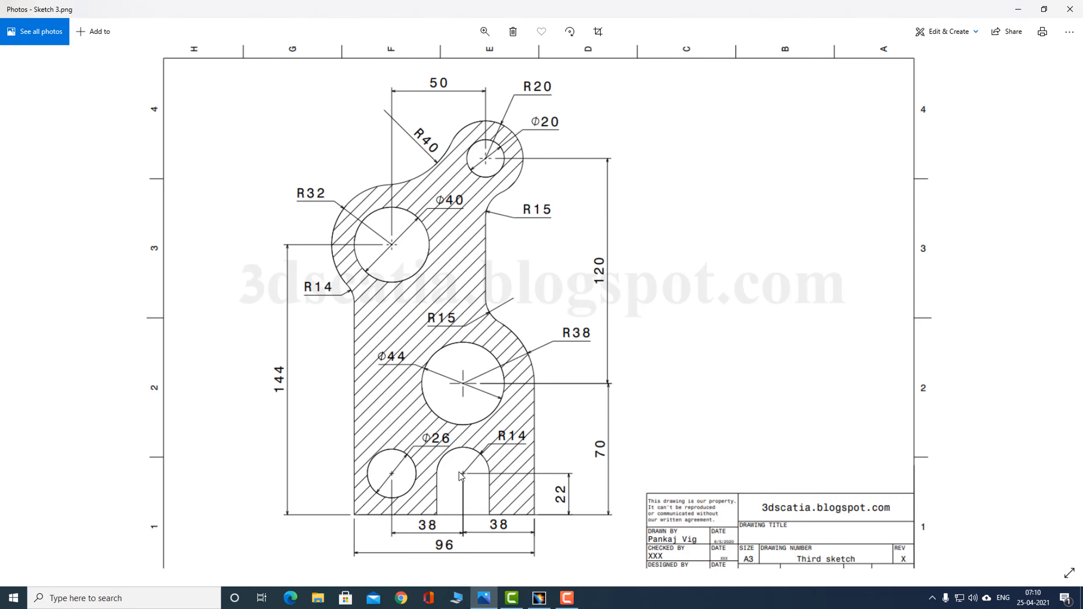
pyautogui.hotkey('alt', 'Tab')
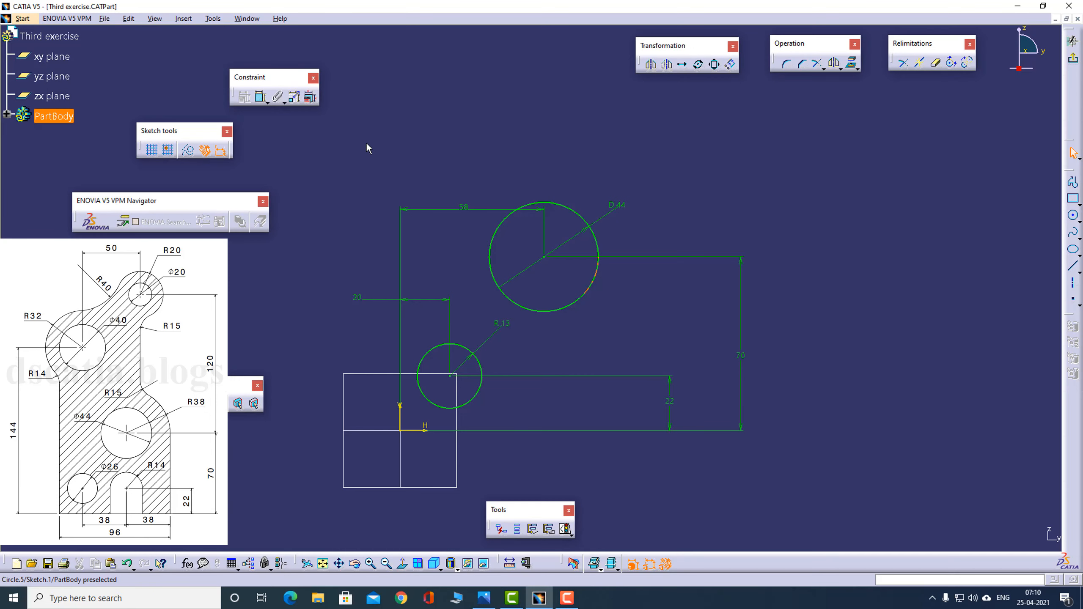
pyautogui.click(1073, 215)
pyautogui.click(548, 371)
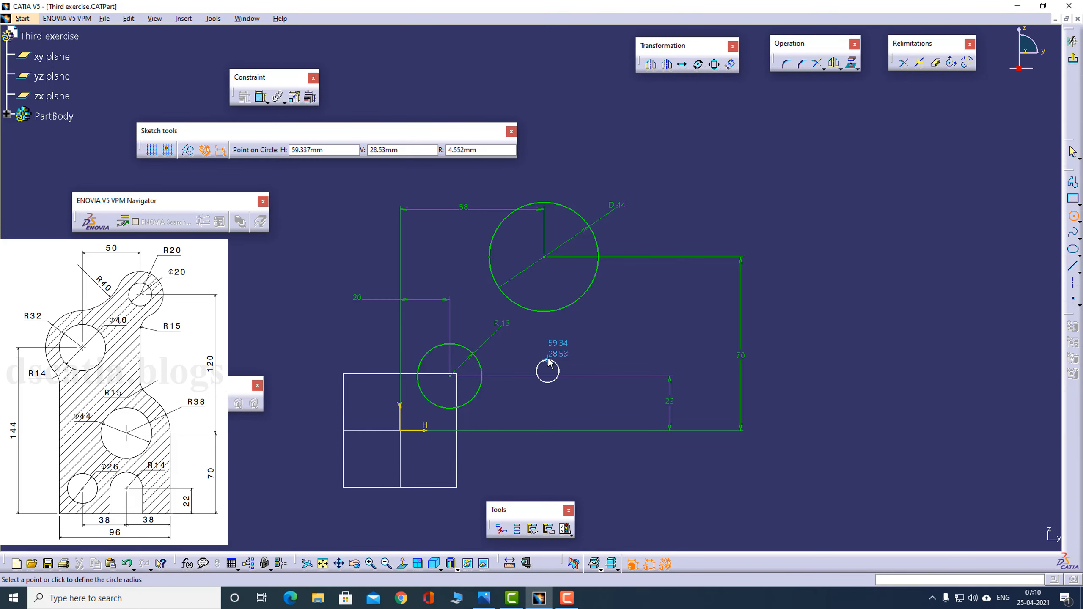
pyautogui.click(559, 371)
pyautogui.hotkey('alt', 'Tab')
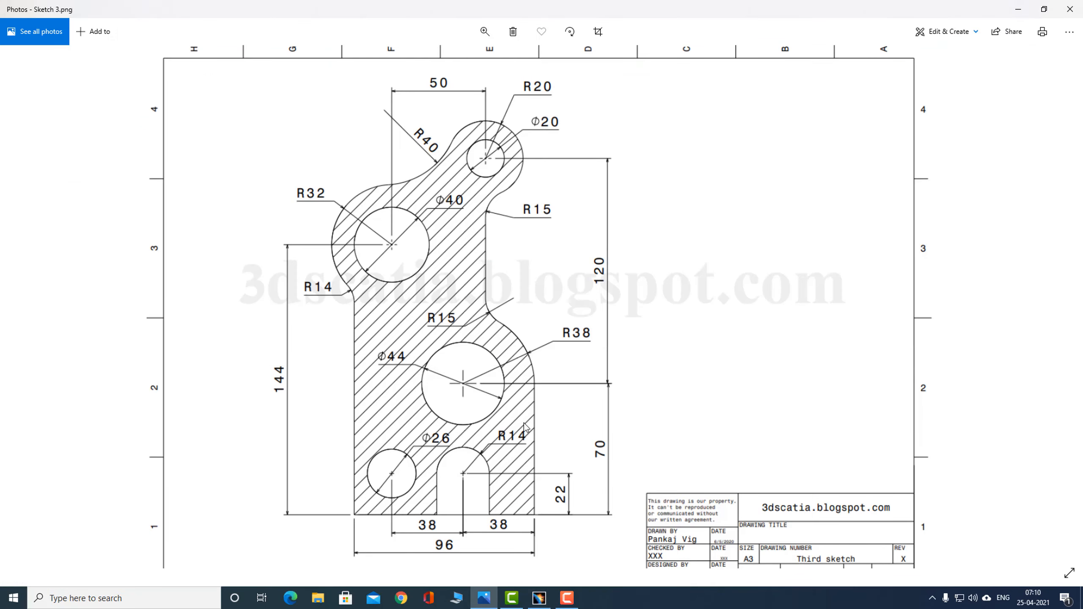
# - Dimension the small slot circle below the 44 mm circle as a radius and set it to 14 mm
pyautogui.hotkey('alt', 'Tab')
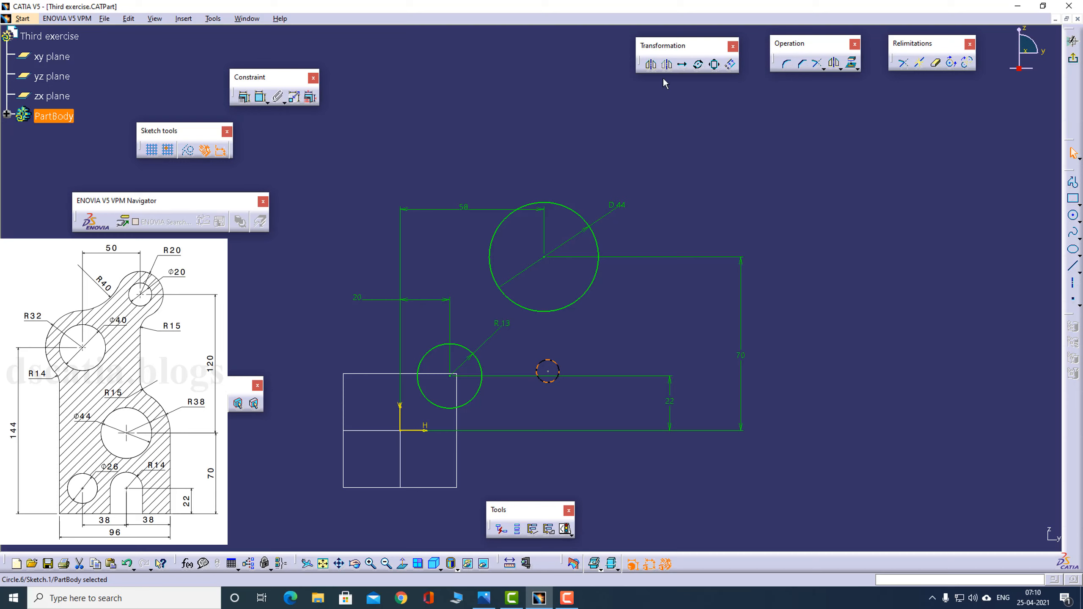
pyautogui.click(245, 97)
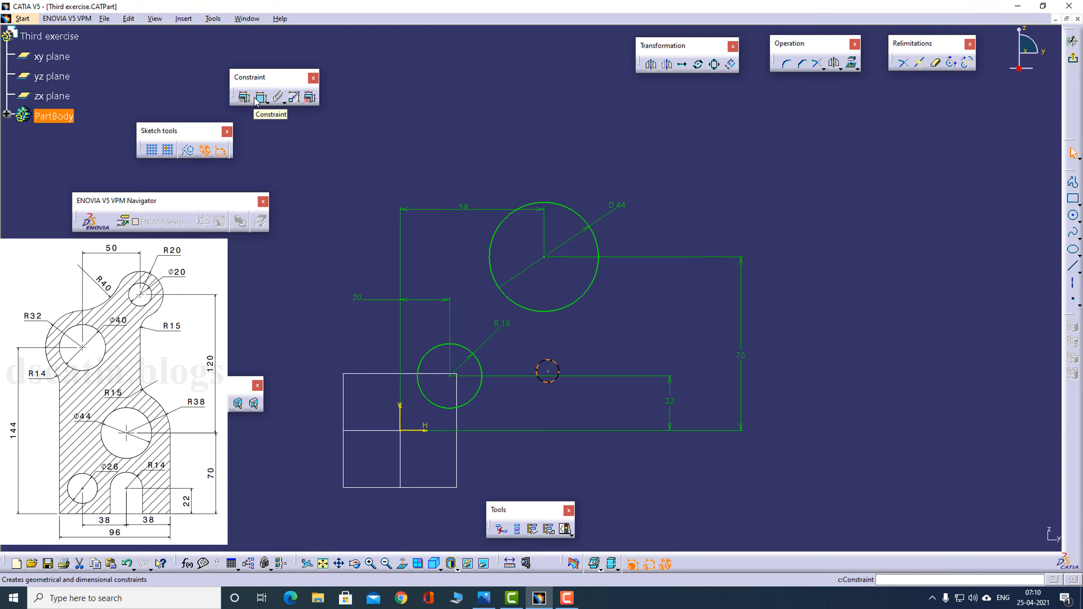
pyautogui.click(548, 360)
pyautogui.click(587, 350)
pyautogui.doubleClick(580, 346)
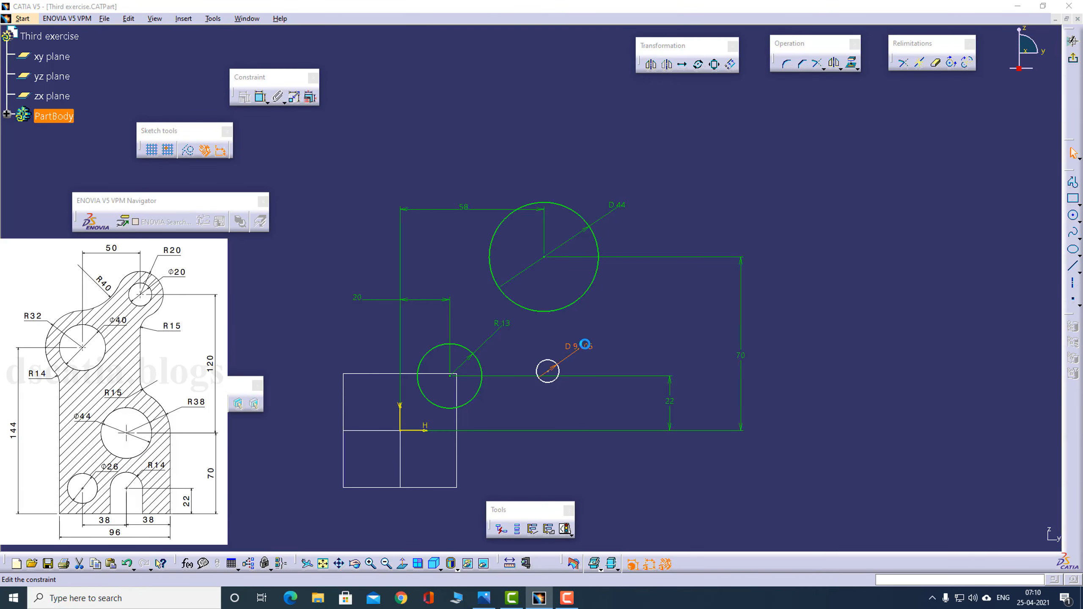
pyautogui.click(915, 504)
pyautogui.click(902, 516)
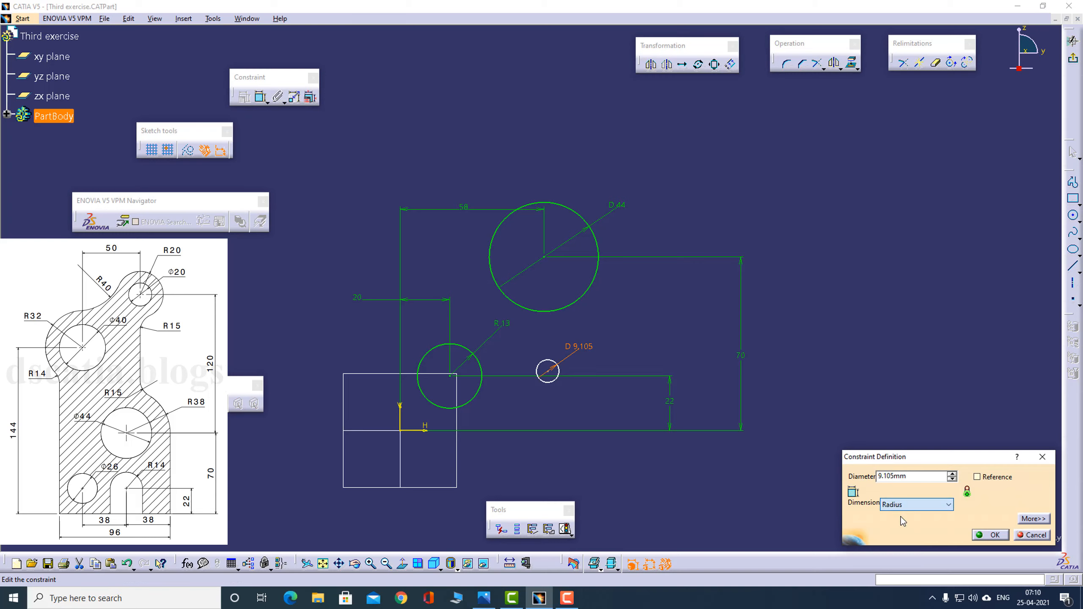
pyautogui.click(915, 477)
pyautogui.write('14')
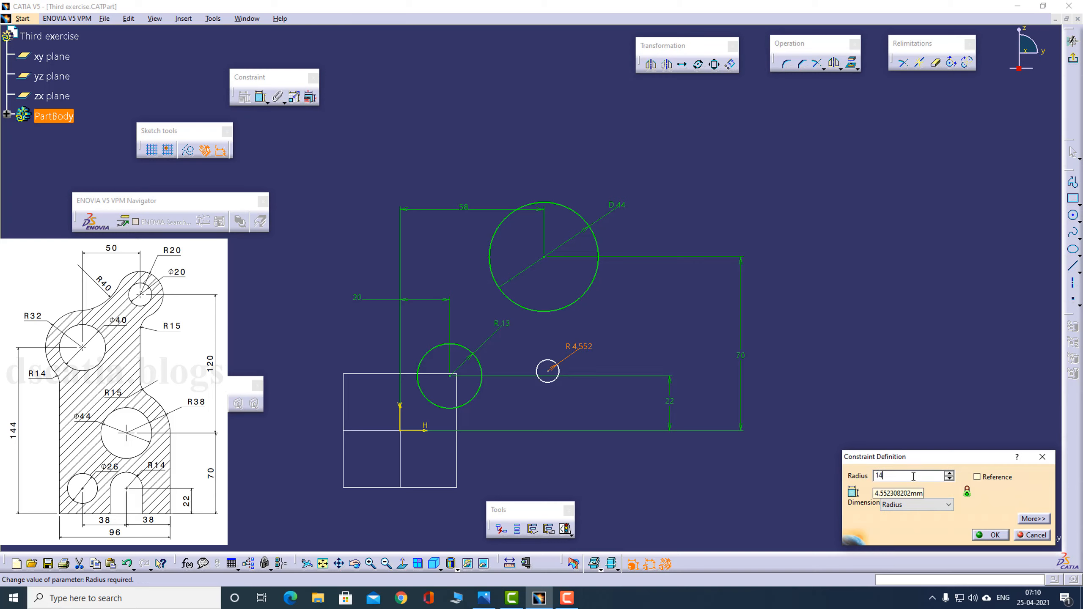
pyautogui.press('Return')
# - Check the slot position in the reference drawing and test the 14 mm radius circle's freedom by shifting it slightly
pyautogui.hotkey('alt', 'Tab')
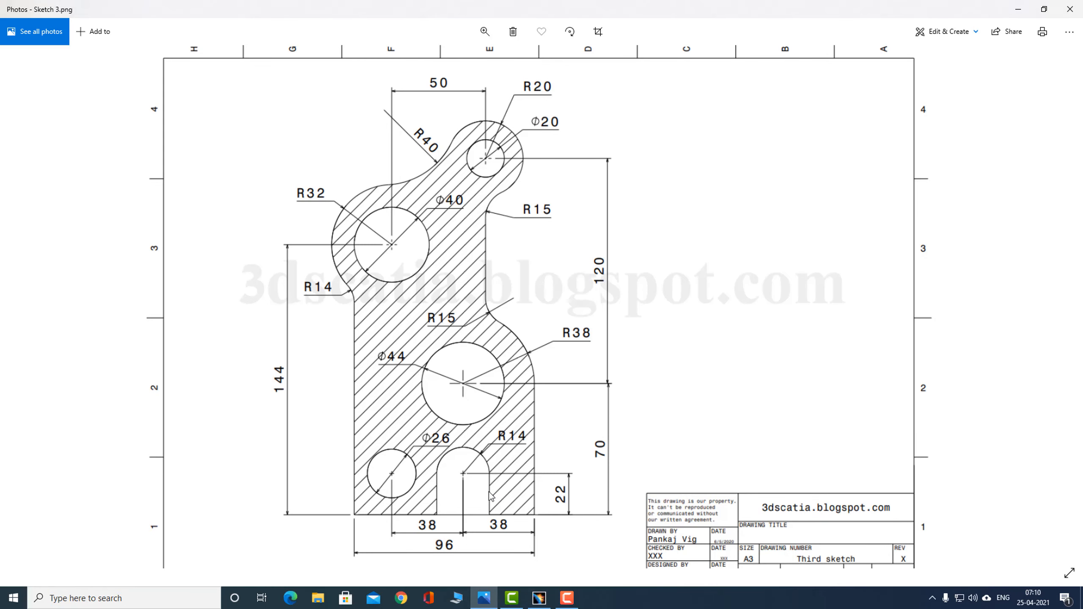
pyautogui.hotkey('alt', 'Tab')
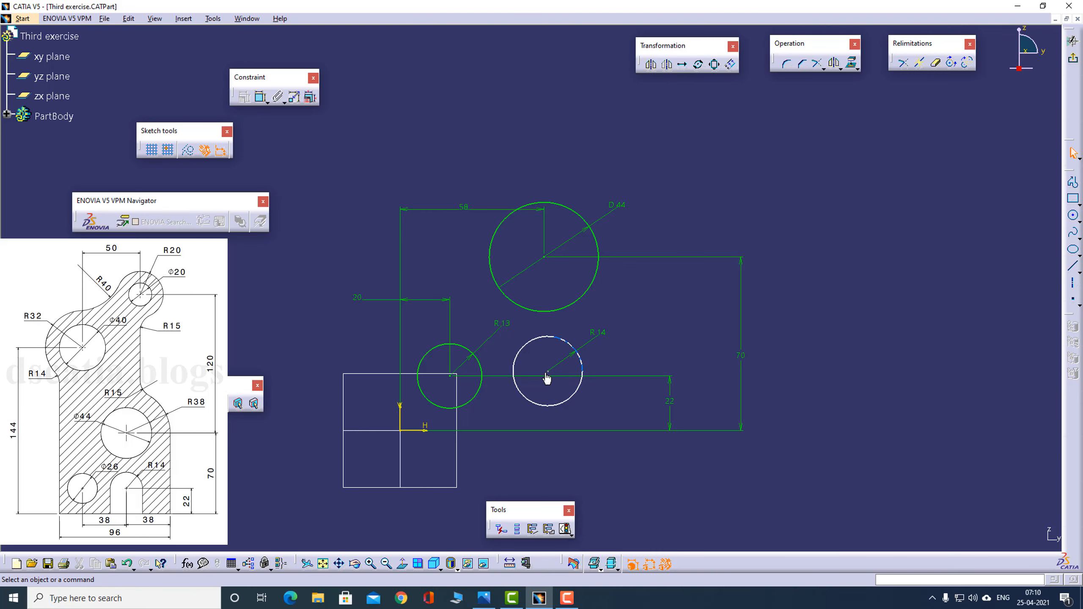
pyautogui.click(564, 351)
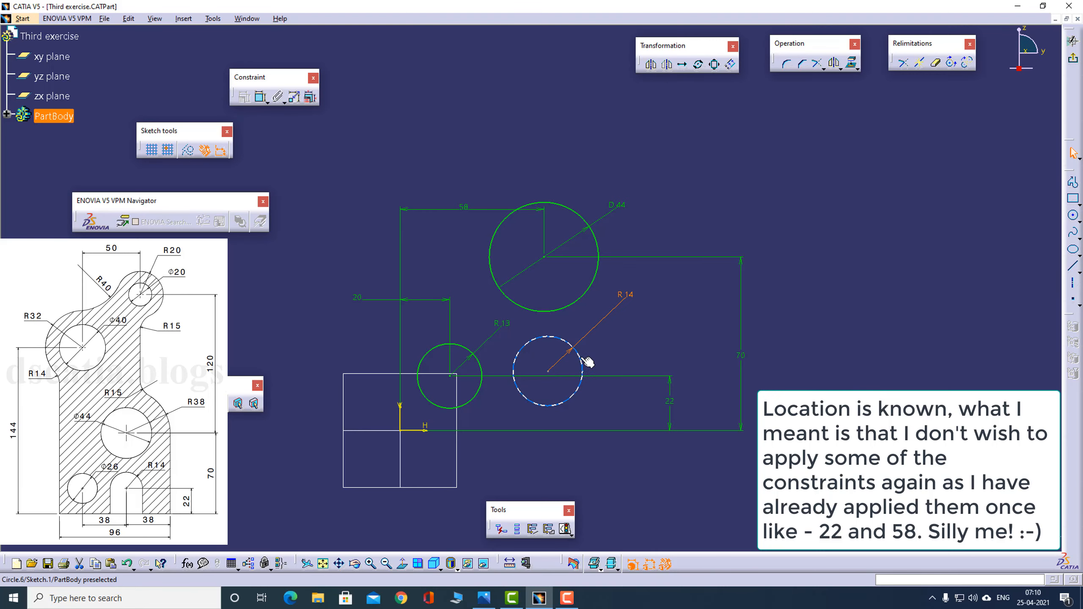
pyautogui.moveTo(588, 363); pyautogui.dragTo(550, 357)
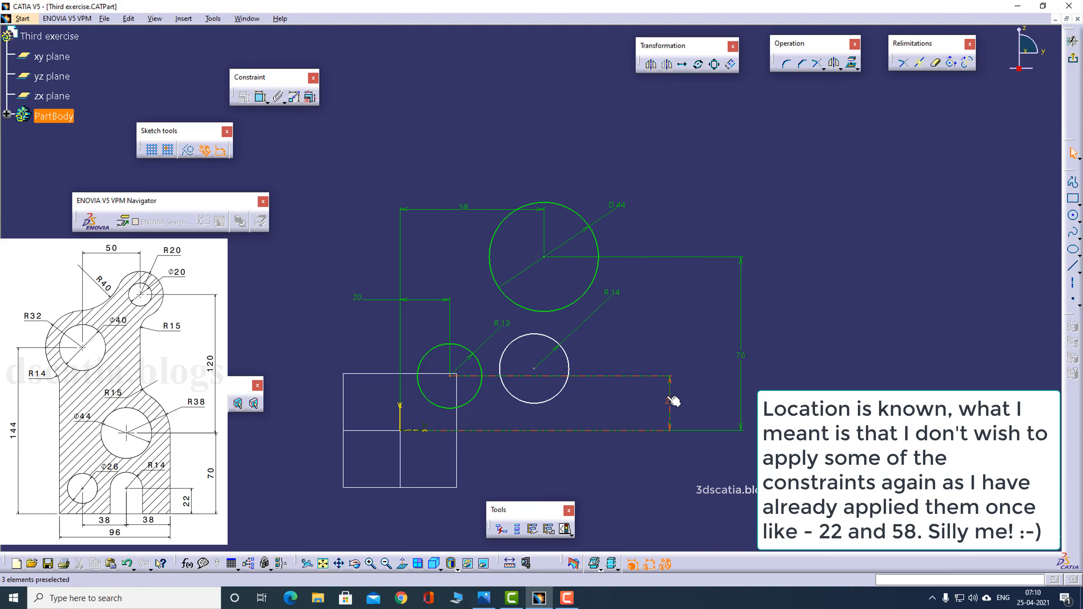
# - Sketch lines joining the slot circle's centre to the centres of the 44 mm circle and the 13 mm radius circle
pyautogui.click(1073, 183)
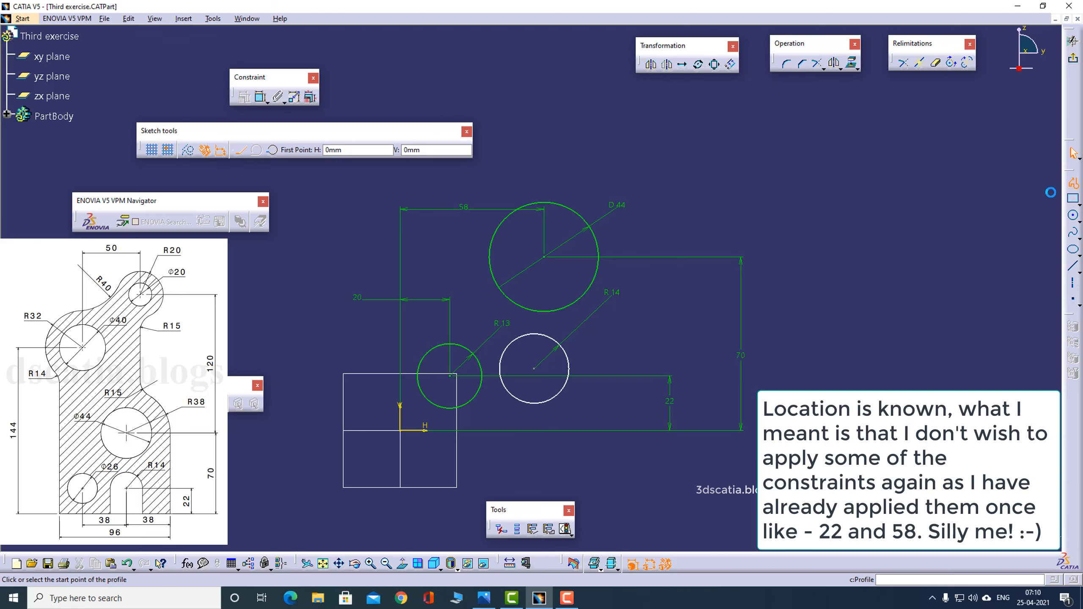
pyautogui.click(542, 260)
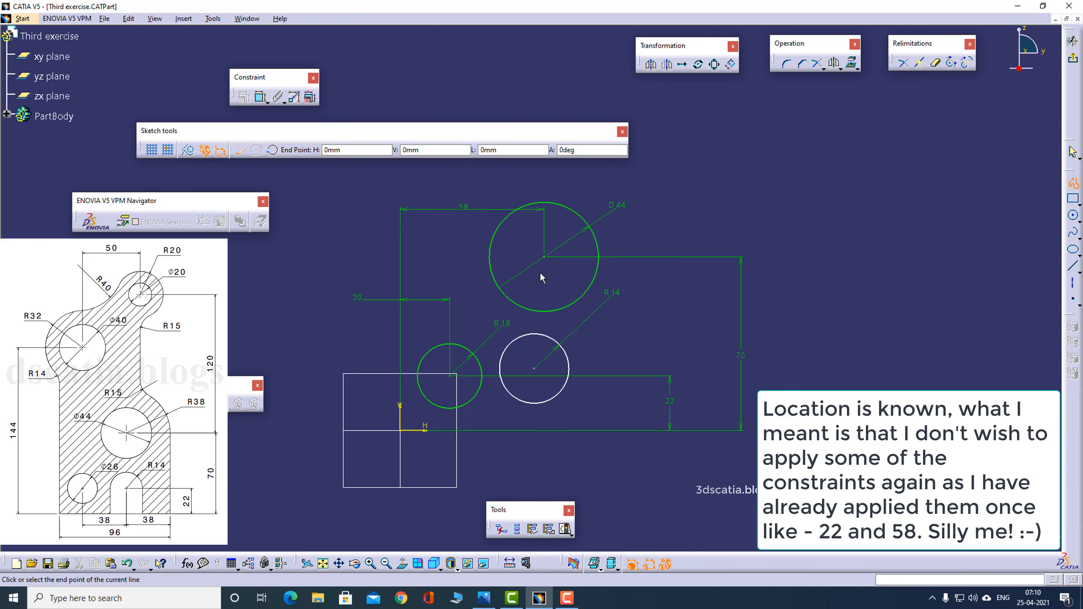
pyautogui.click(535, 368)
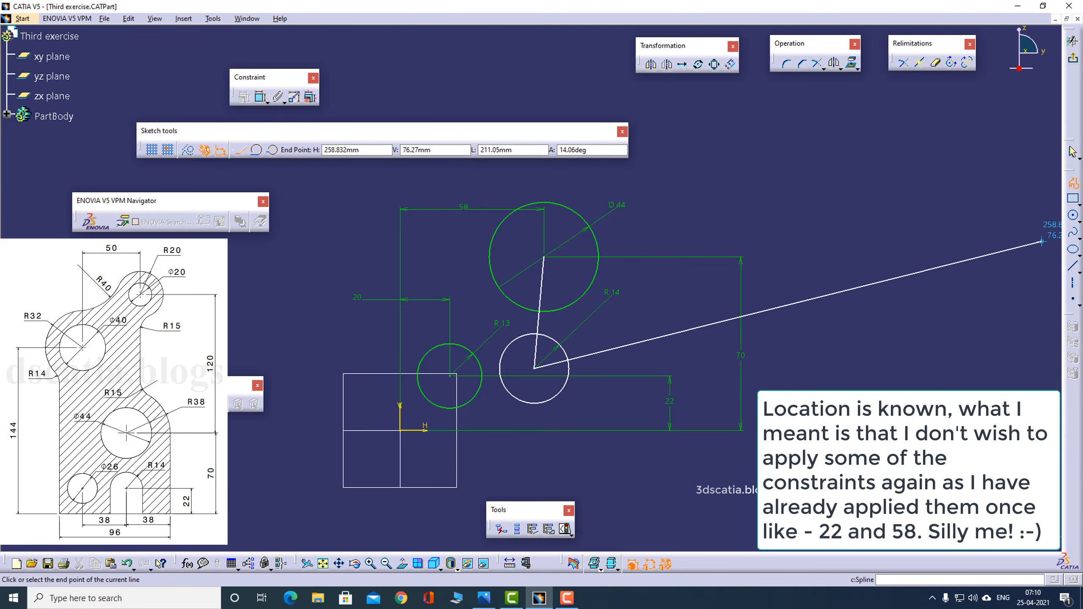
pyautogui.click(1075, 186)
pyautogui.click(1074, 185)
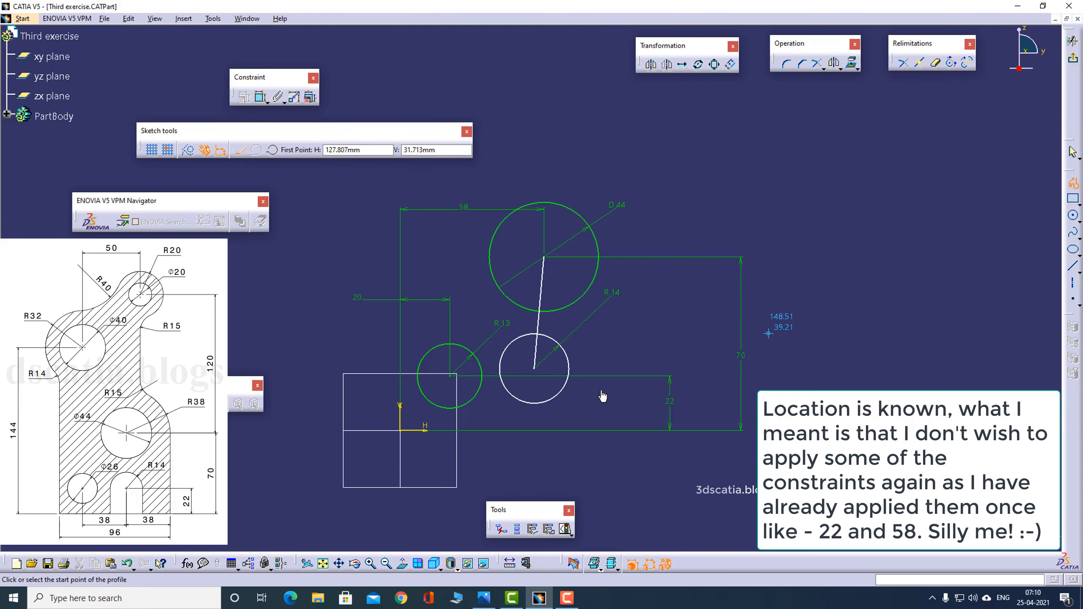
pyautogui.click(451, 375)
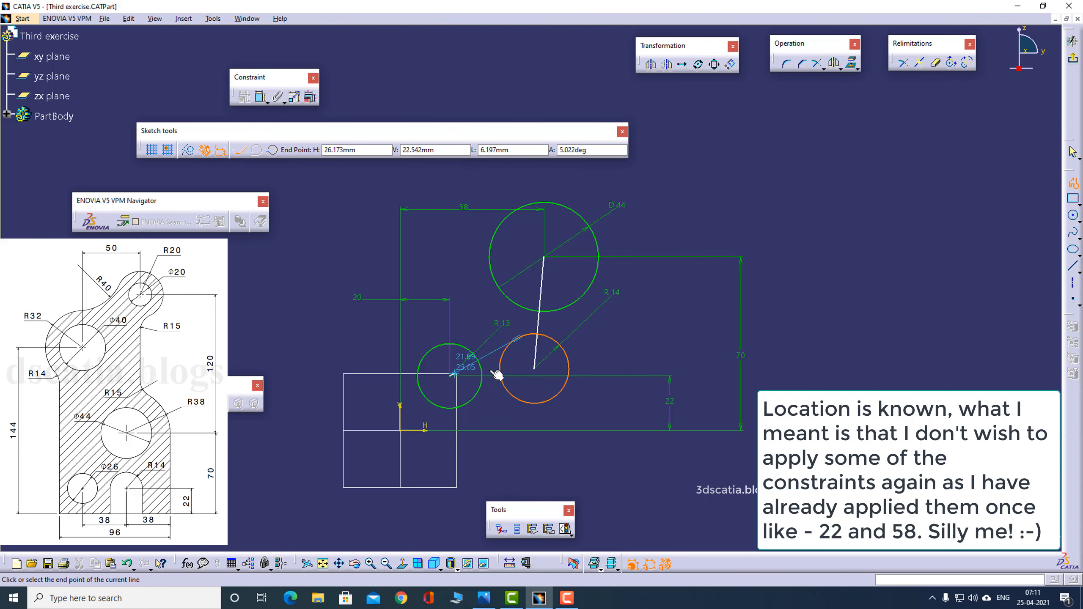
pyautogui.click(562, 369)
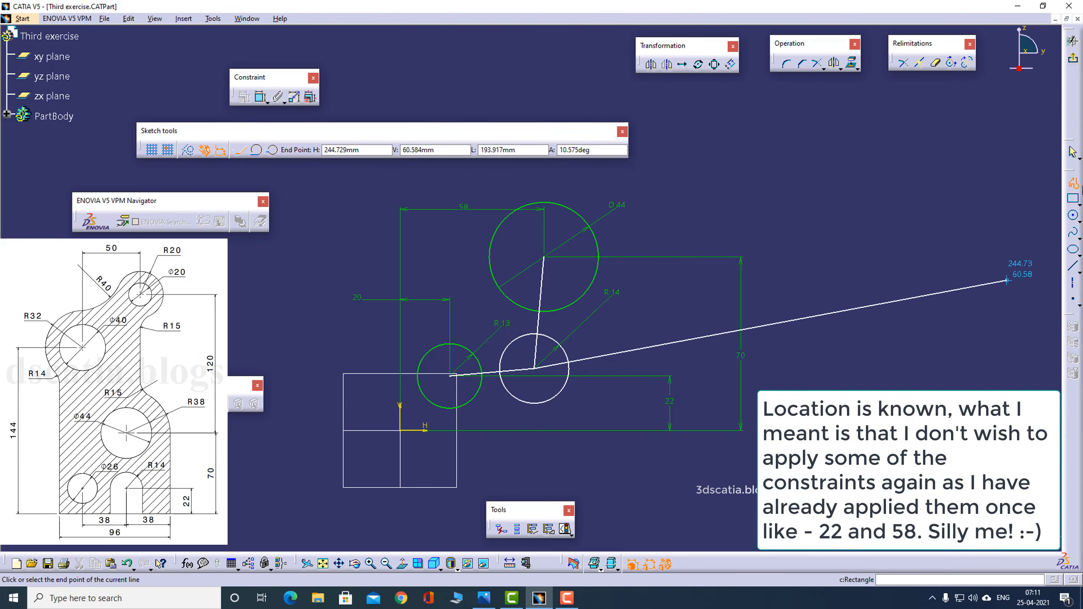
pyautogui.press('Escape')
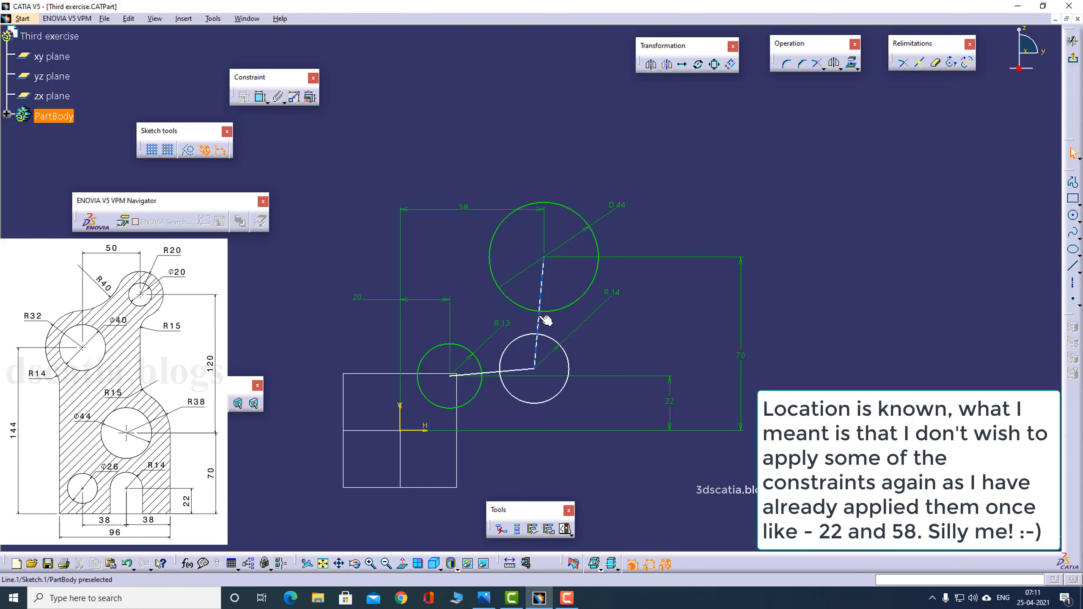
# - Convert both centre-to-centre lines to construction elements
pyautogui.moveTo(546, 320); pyautogui.dragTo(560, 323)
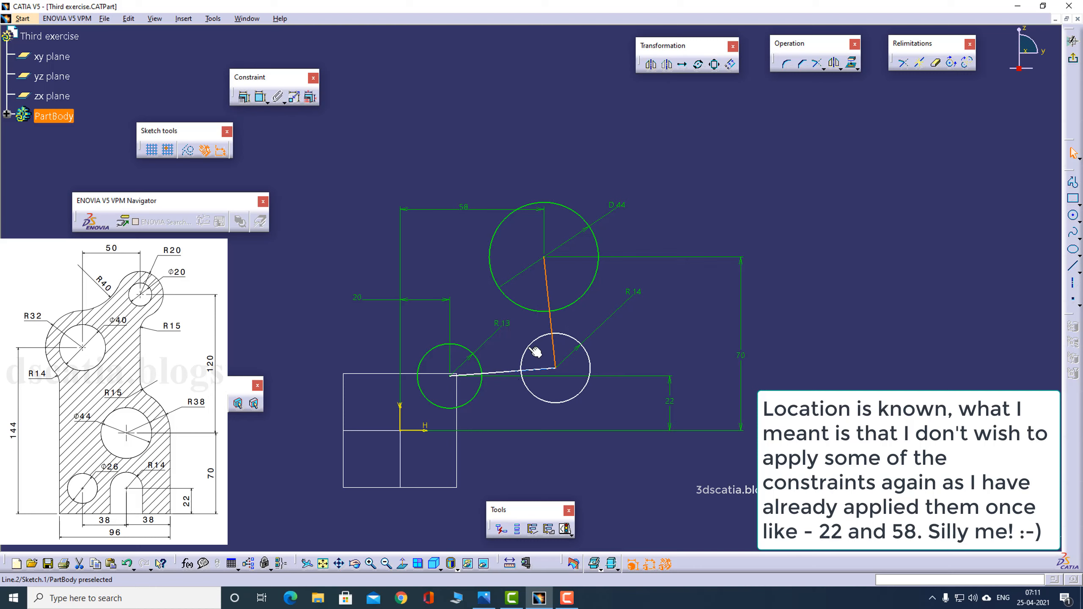
pyautogui.keyDown('ctrl'); pyautogui.click(506, 370); pyautogui.keyUp('ctrl')
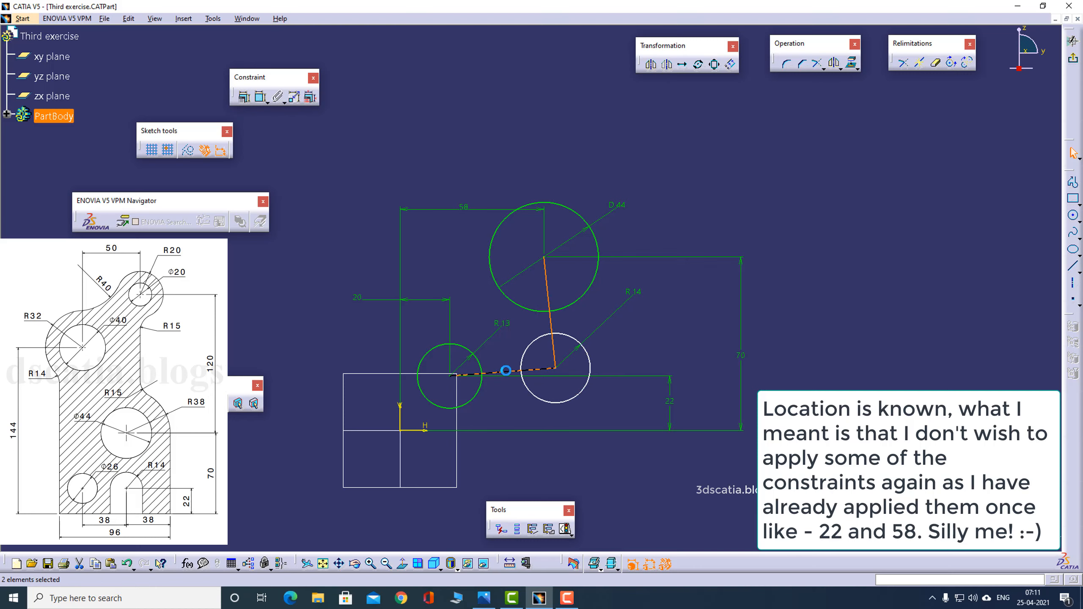
pyautogui.click(188, 150)
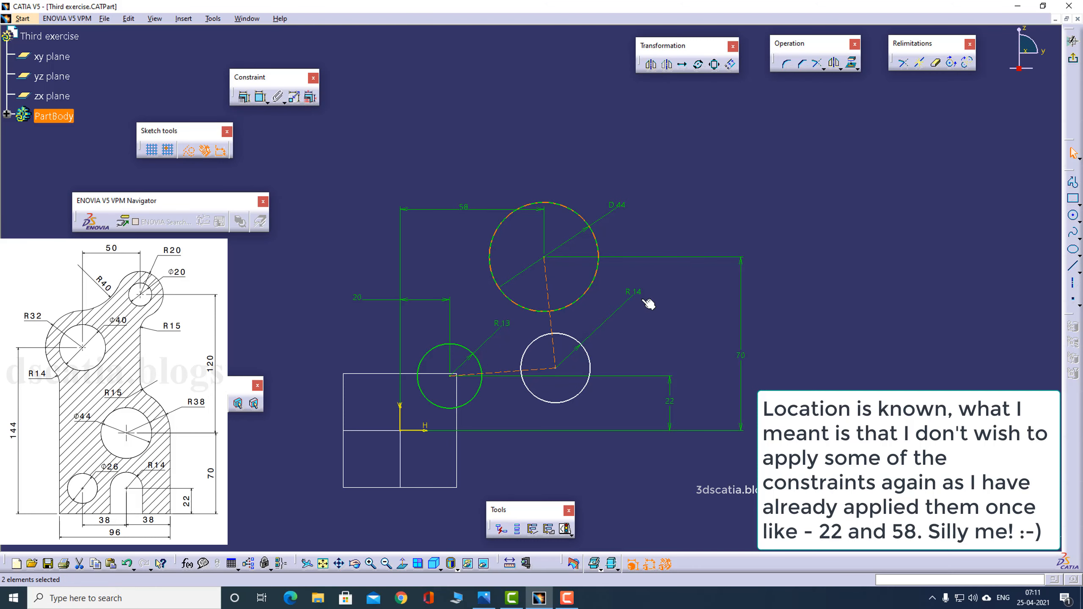
pyautogui.click(681, 311)
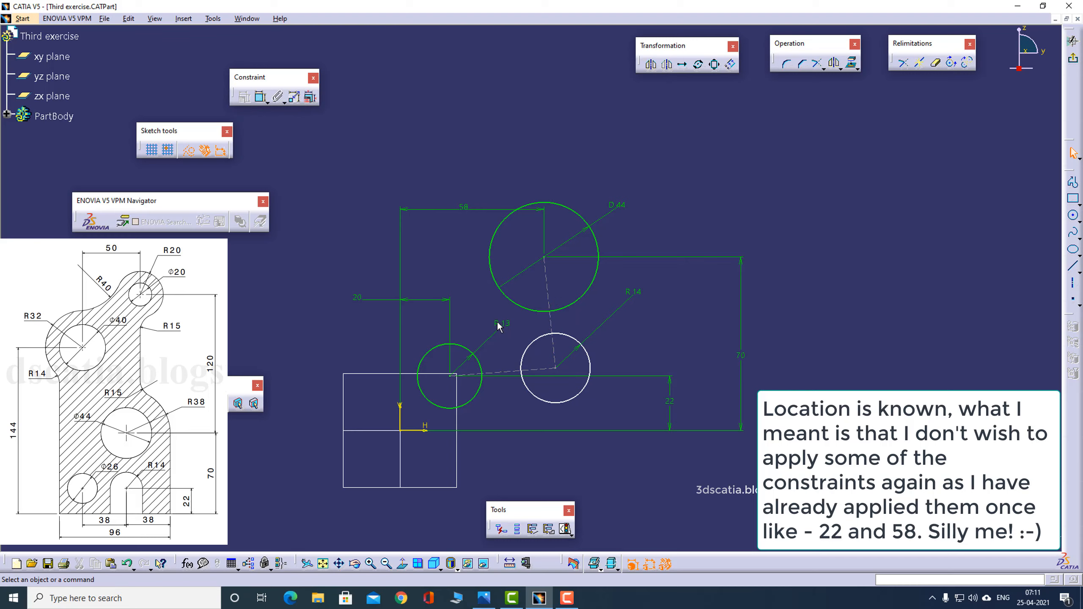
# - Constrain the construction line from the 44 mm circle as vertical and the one from the 13 mm radius circle as horizontal
pyautogui.rightClick(558, 325)
pyautogui.moveTo(632, 495)
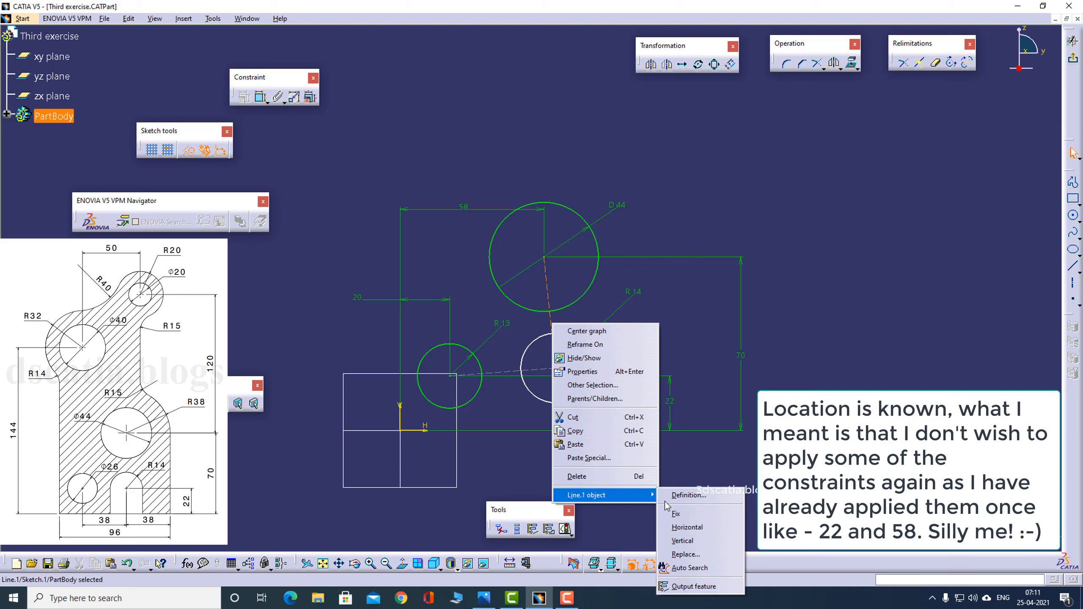
pyautogui.click(682, 541)
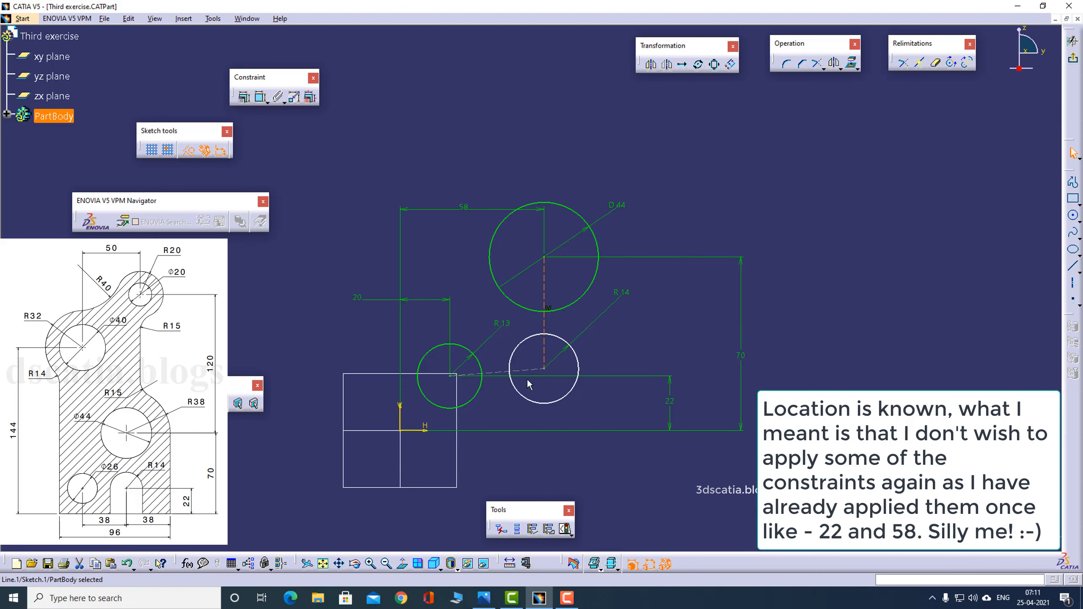
pyautogui.rightClick(502, 374)
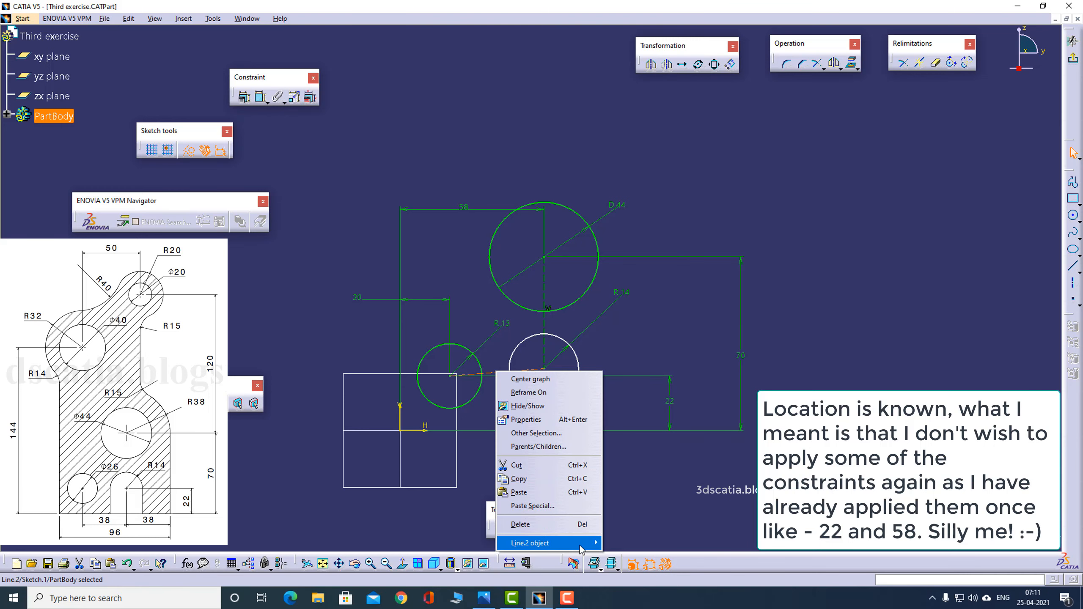
pyautogui.moveTo(584, 543)
pyautogui.click(631, 484)
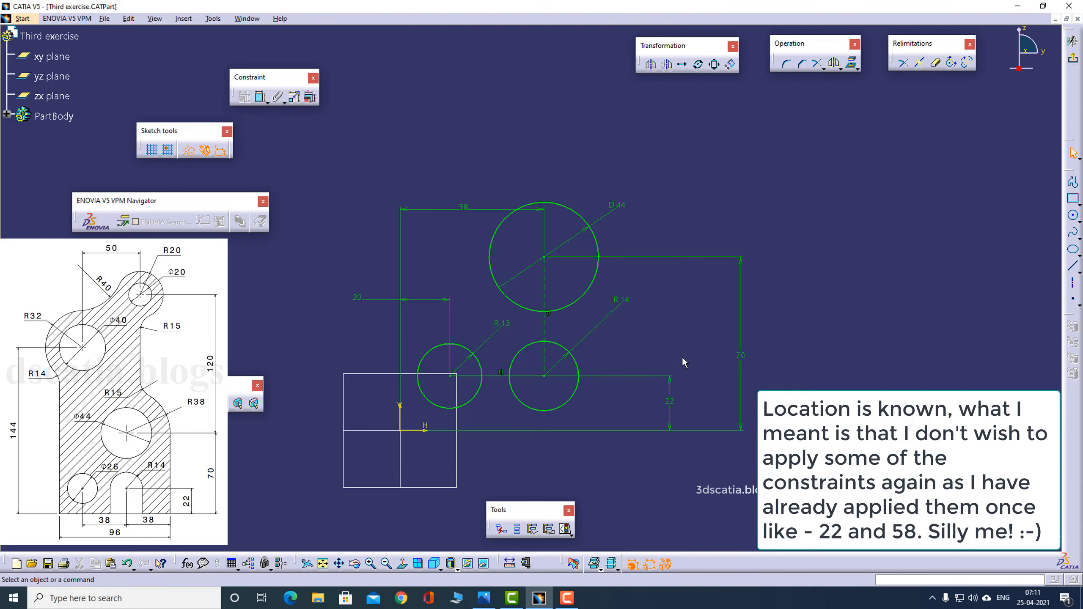
# - Check the reference drawing and sketch lines from the slot circle's right edge down to the horizontal axis, about 51 mm along it and 54 mm up
pyautogui.hotkey('alt', 'Tab')
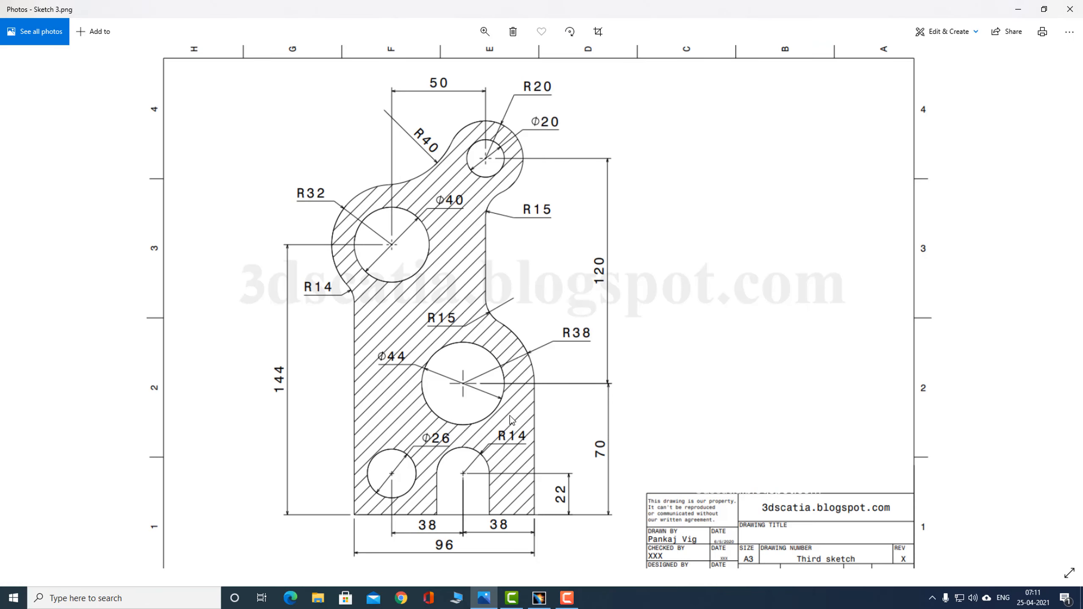
pyautogui.hotkey('alt', 'Tab')
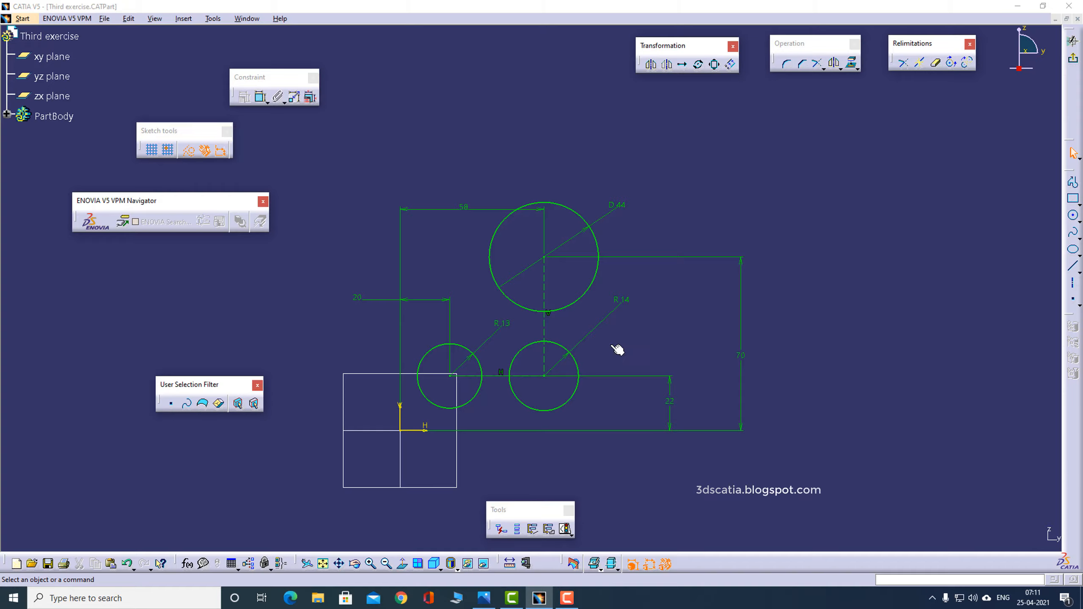
pyautogui.hotkey('alt', 'Tab')
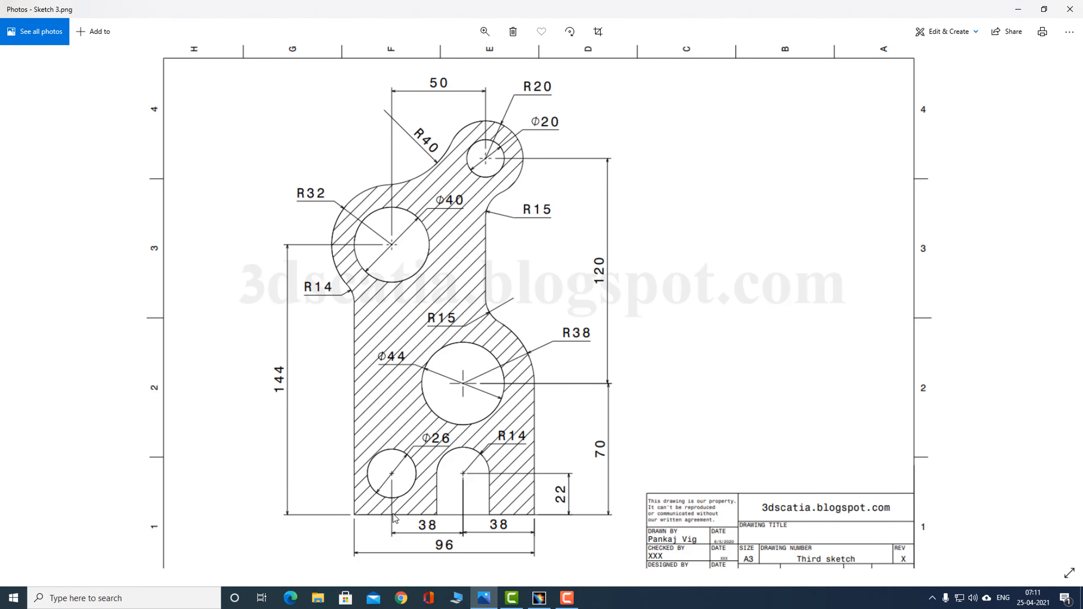
pyautogui.hotkey('alt', 'Tab')
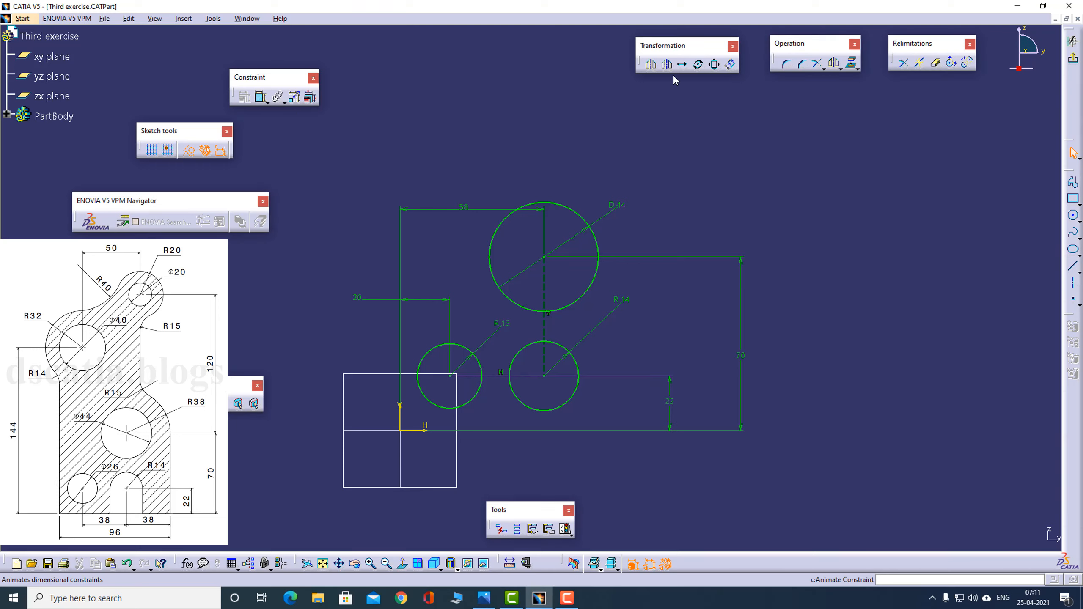
pyautogui.click(1072, 183)
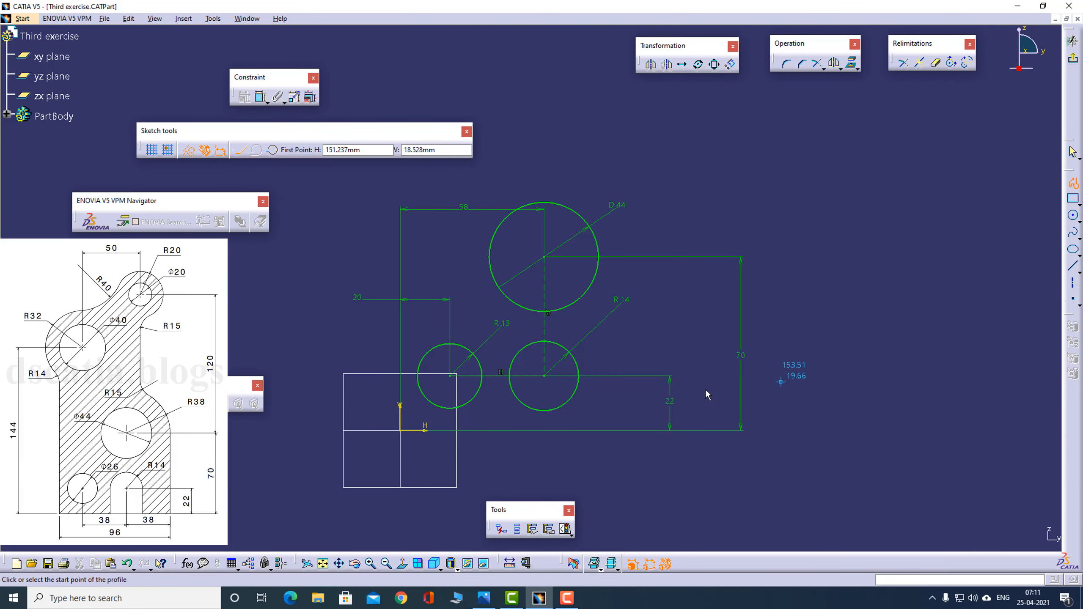
pyautogui.click(578, 376)
pyautogui.click(579, 431)
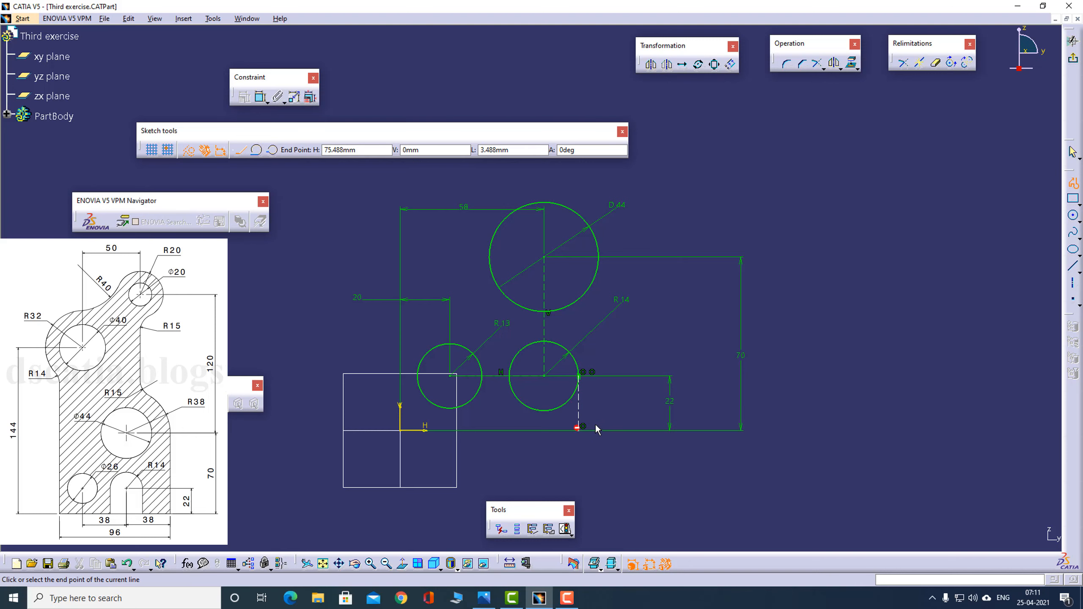
pyautogui.click(705, 430)
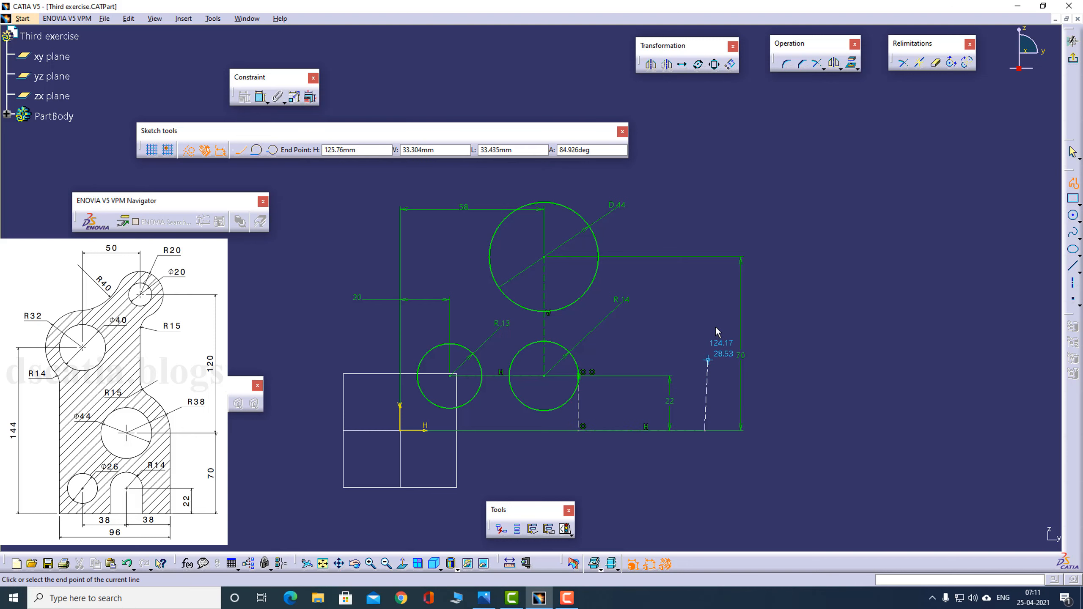
pyautogui.click(705, 295)
pyautogui.click(1075, 180)
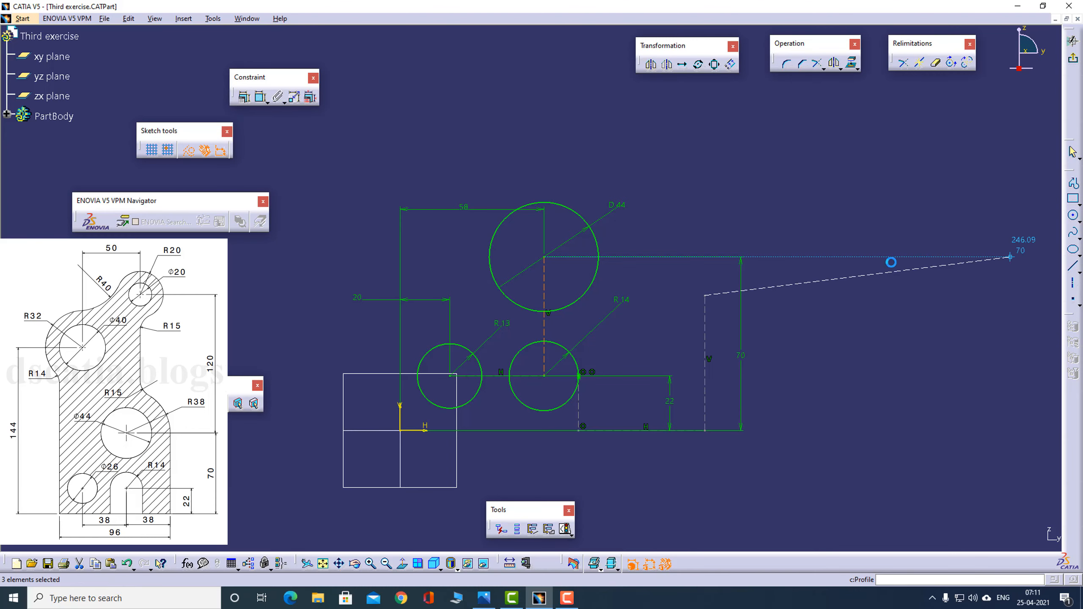
# - Make the dashed outline lines standard elements and sketch lines from the slot circle's left edge down to the axis, to the origin, and up about 63 mm
pyautogui.click(190, 153)
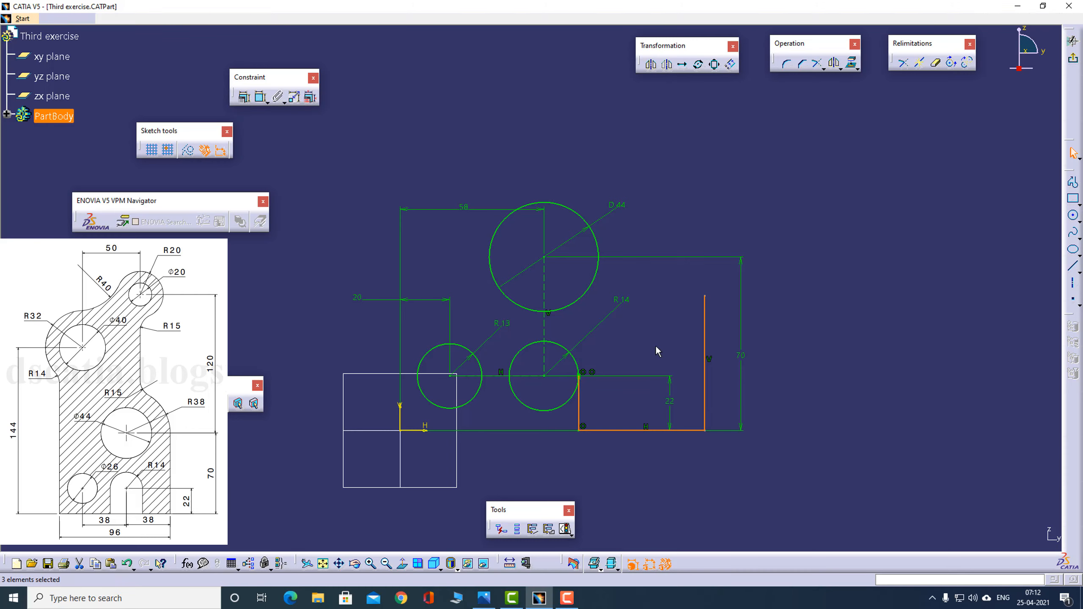
pyautogui.click(1072, 183)
pyautogui.click(511, 376)
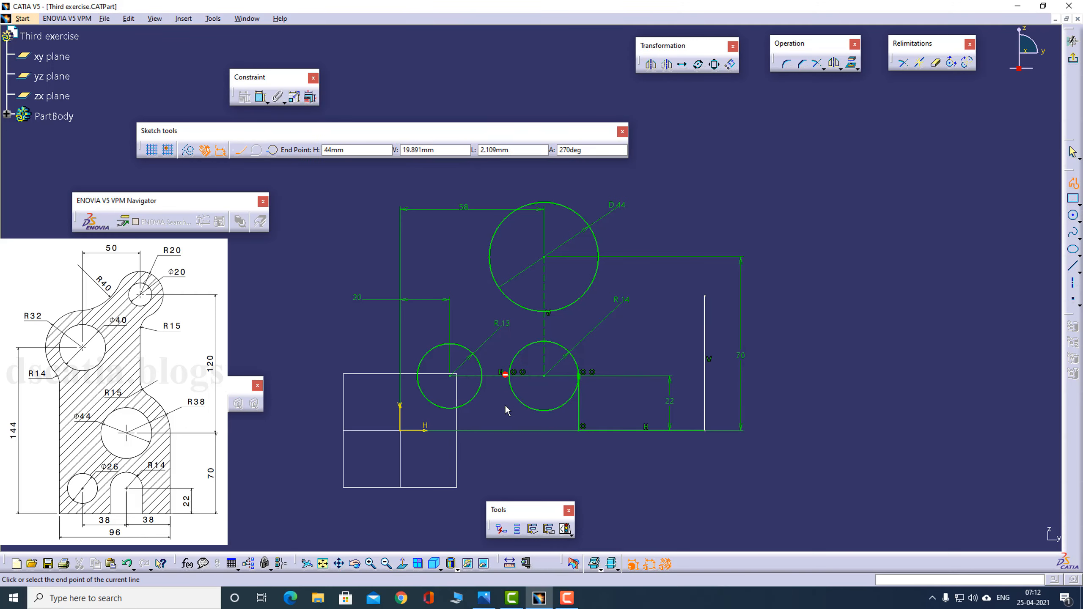
pyautogui.click(490, 435)
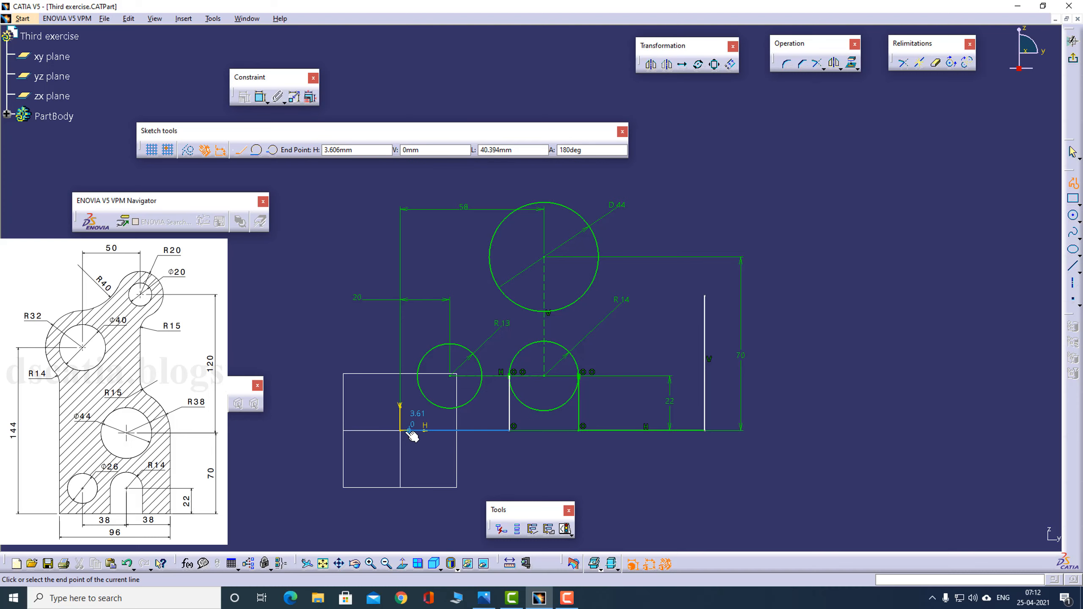
pyautogui.click(400, 431)
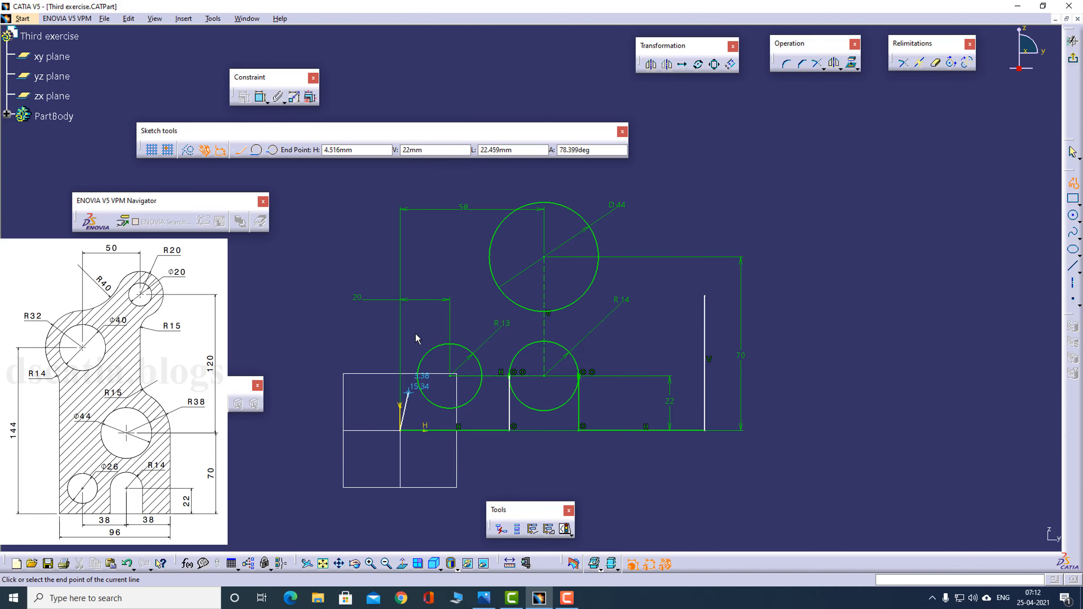
pyautogui.click(401, 276)
pyautogui.press('Escape')
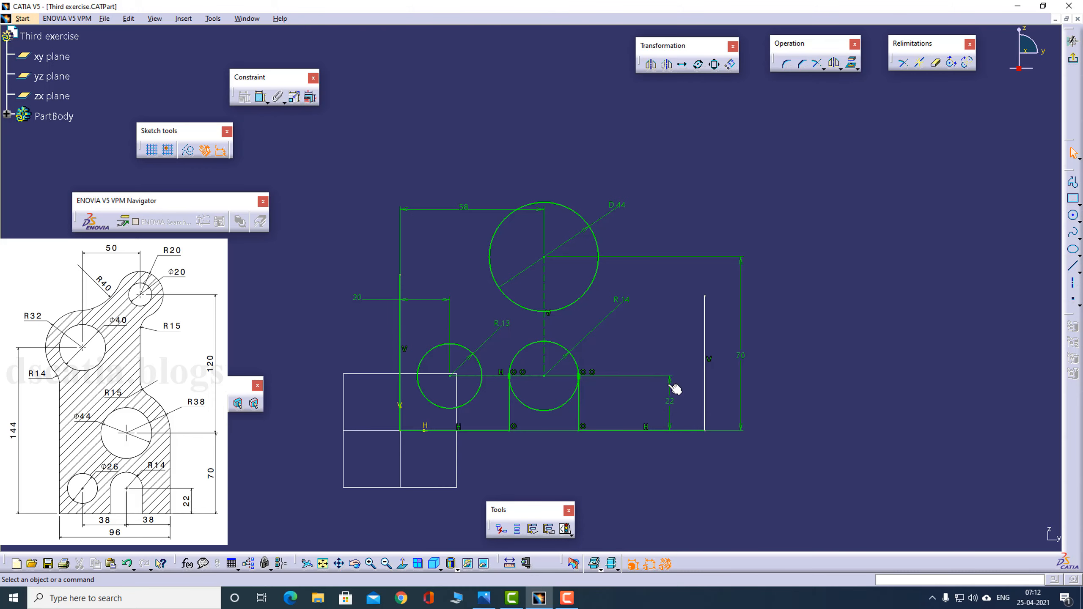
# - Check the reference drawing and sketch a circle about 21 mm in radius above the left outline, moving its centre to about 128 mm above the horizontal axis
pyautogui.hotkey('alt', 'Tab')
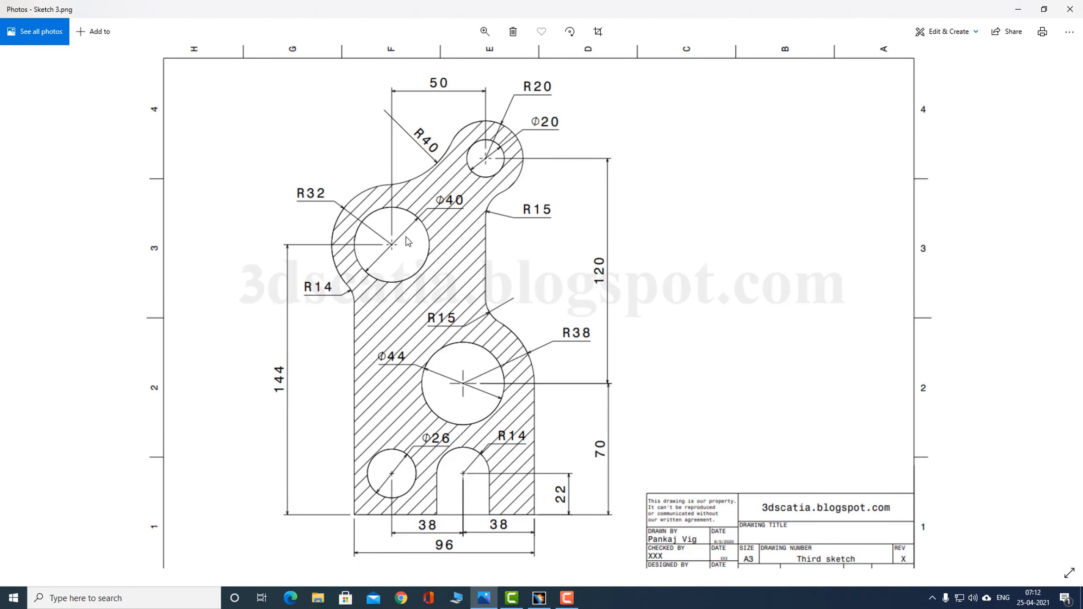
pyautogui.hotkey('alt', 'Tab')
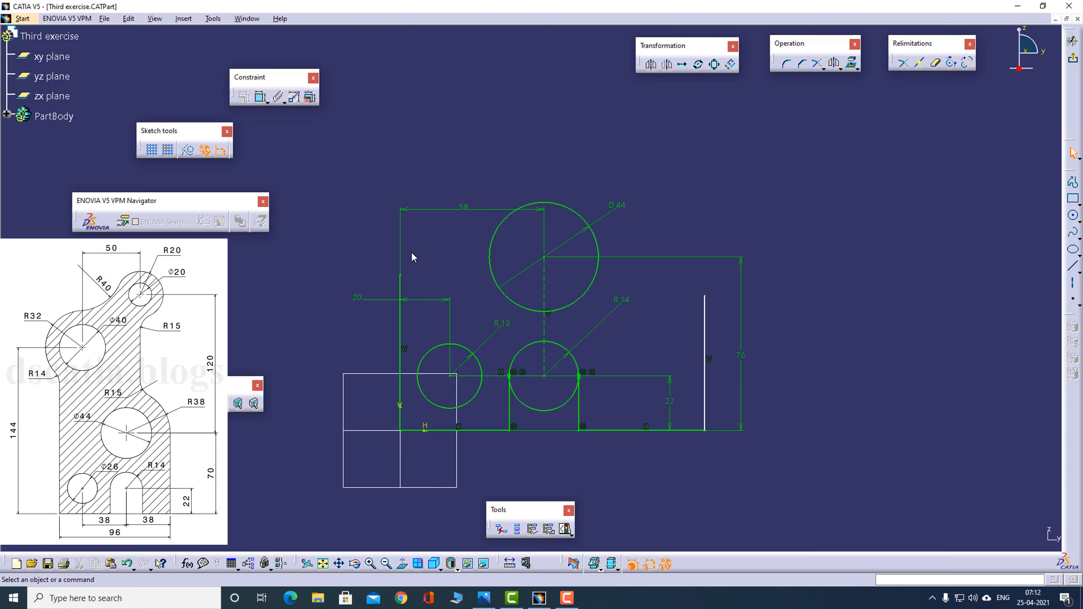
pyautogui.click(1074, 217)
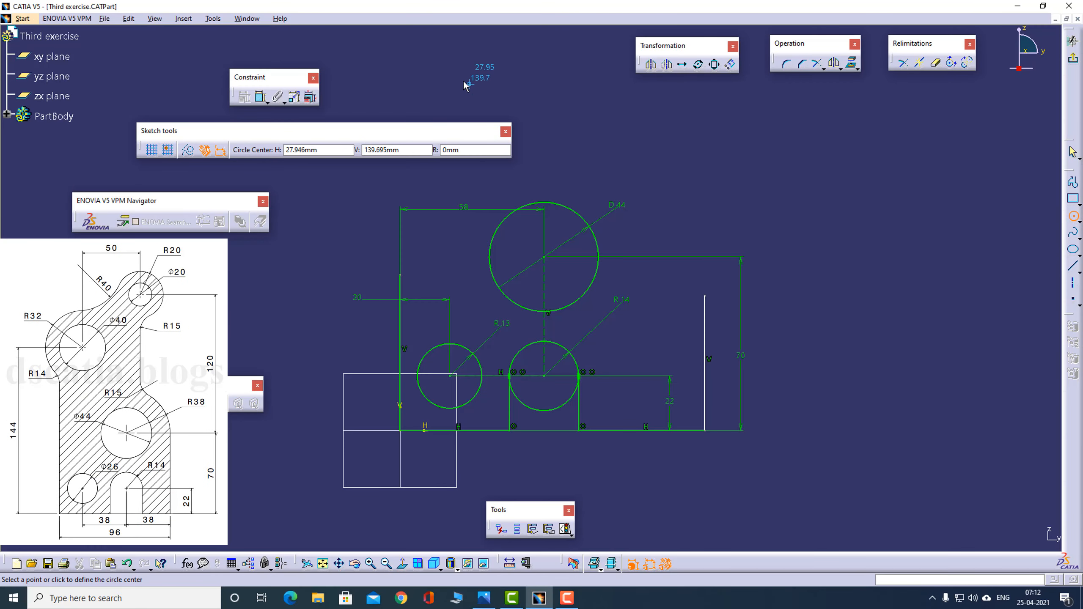
pyautogui.click(444, 90)
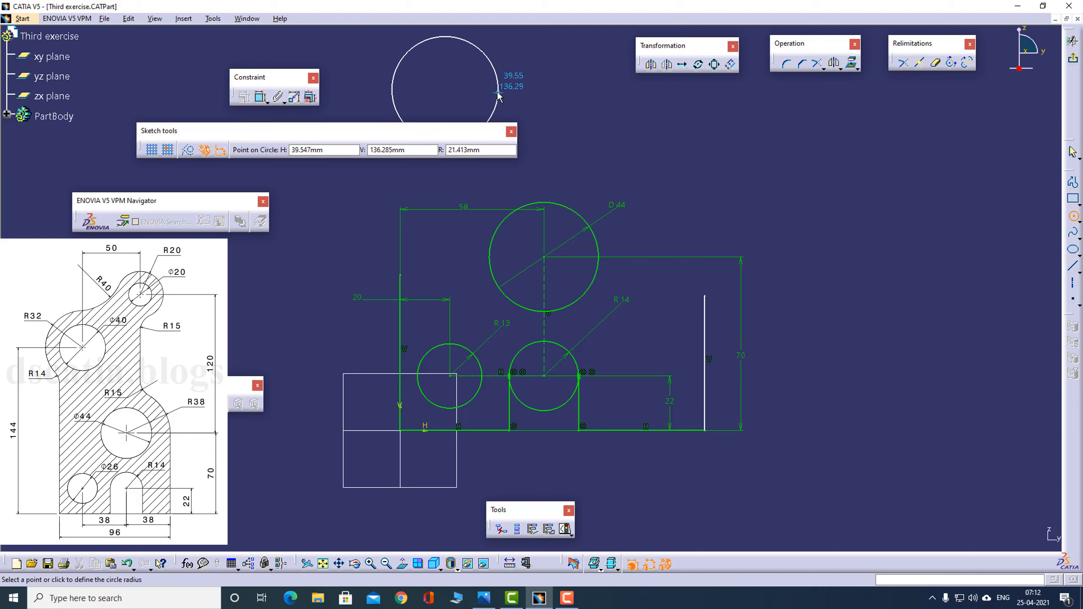
pyautogui.click(498, 93)
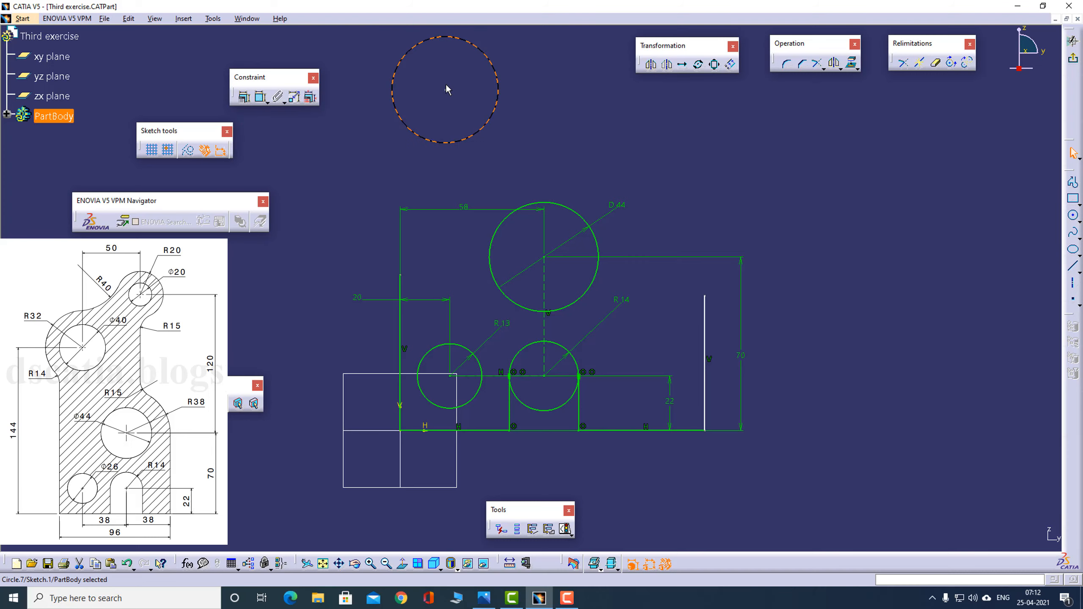
pyautogui.moveTo(449, 91); pyautogui.dragTo(468, 113)
pyautogui.click(593, 146)
# - Check the reference drawing, then dimension the new upper circle as a diameter of 44 mm
pyautogui.hotkey('alt', 'Tab')
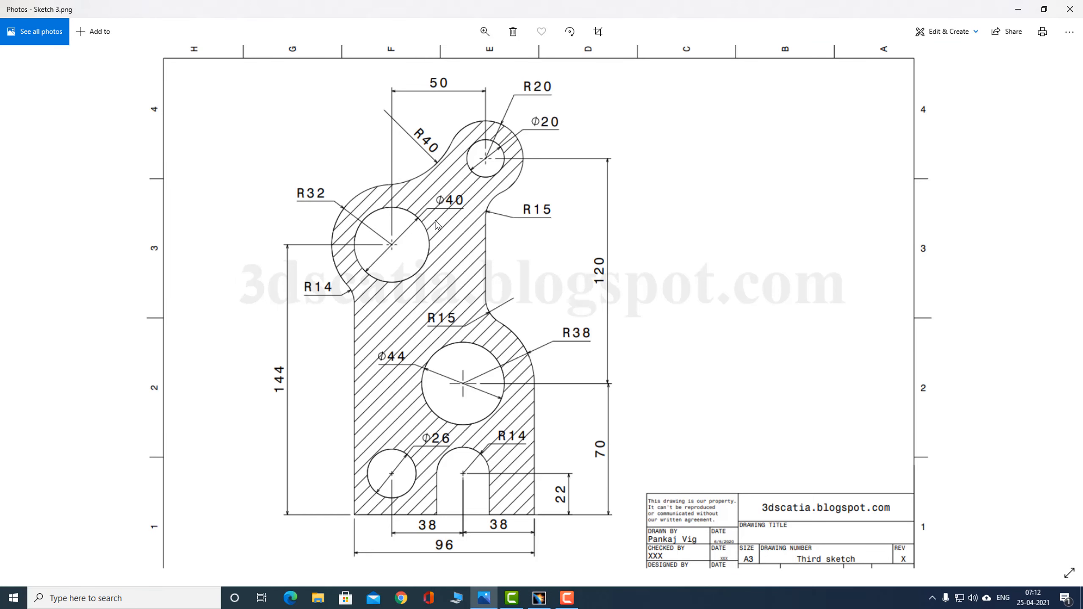
pyautogui.hotkey('alt', 'Tab')
pyautogui.moveTo(689, 141); pyautogui.dragTo(688, 178, button='middle')
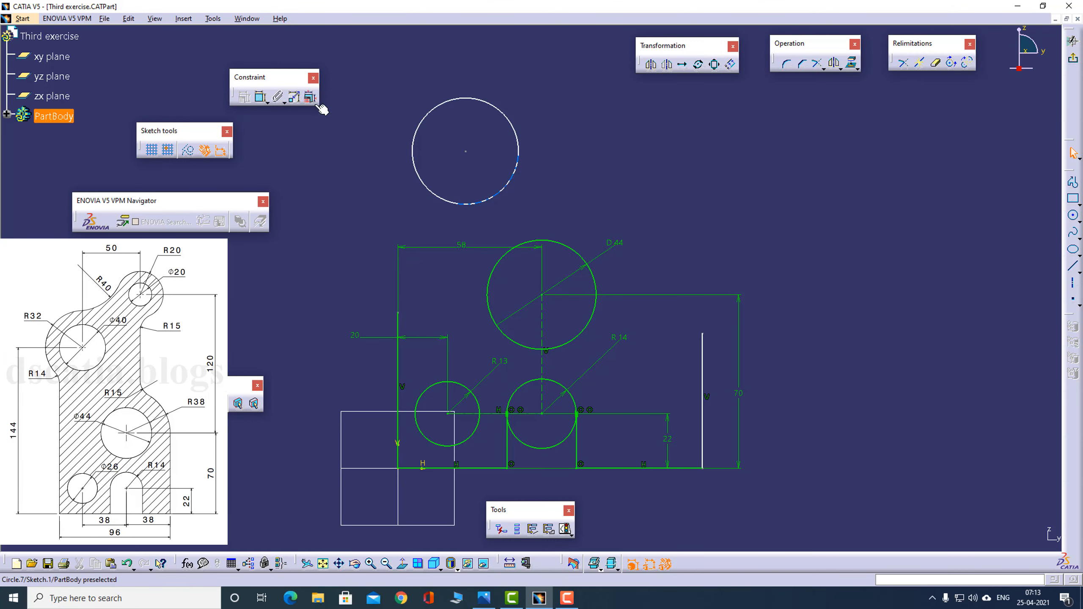
pyautogui.click(261, 97)
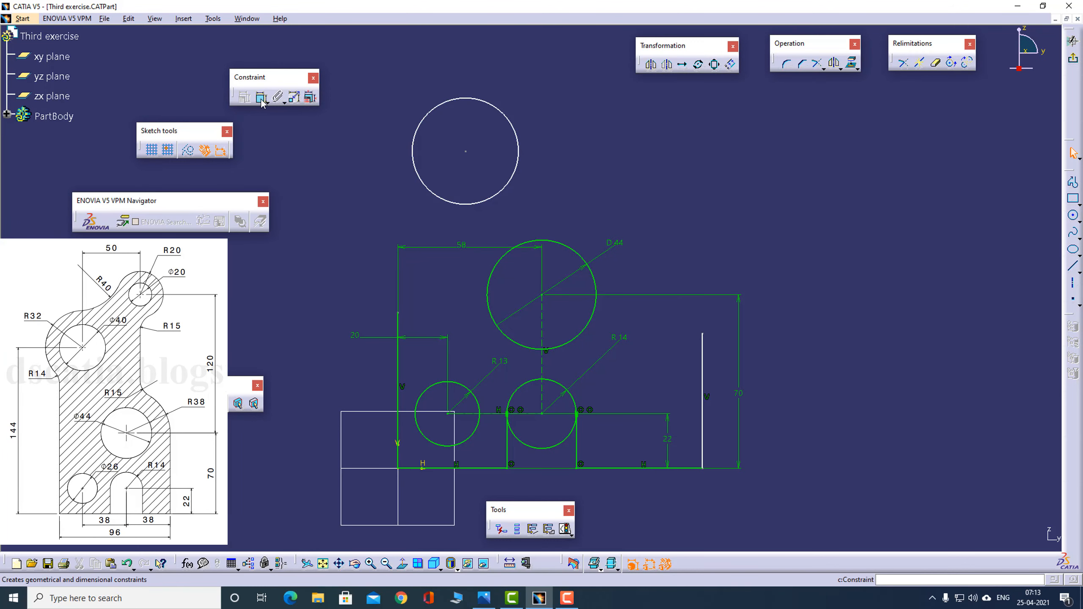
pyautogui.click(442, 104)
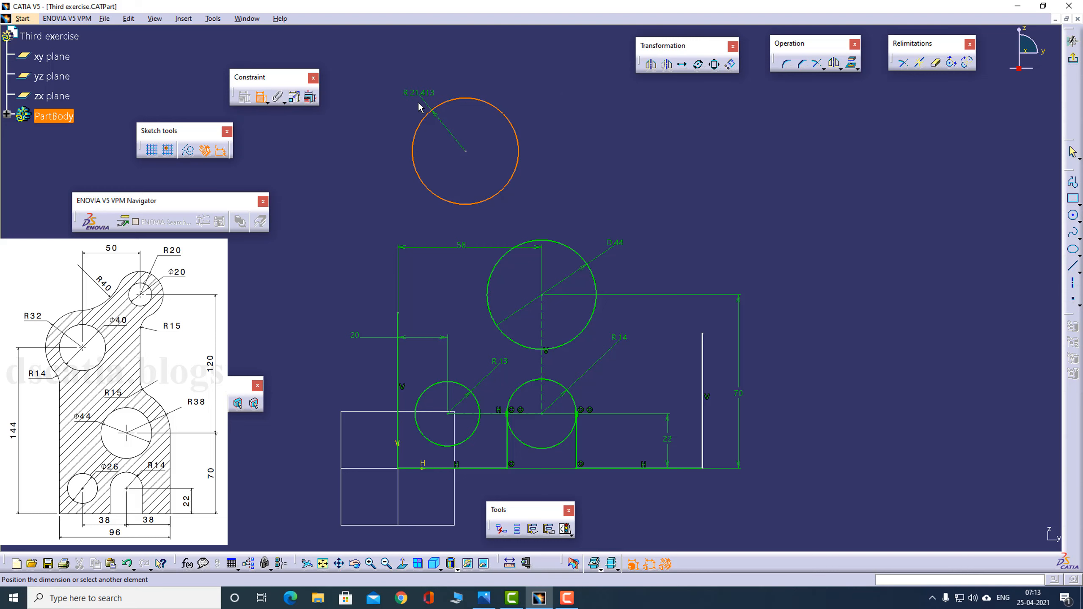
pyautogui.click(422, 101)
pyautogui.doubleClick(420, 101)
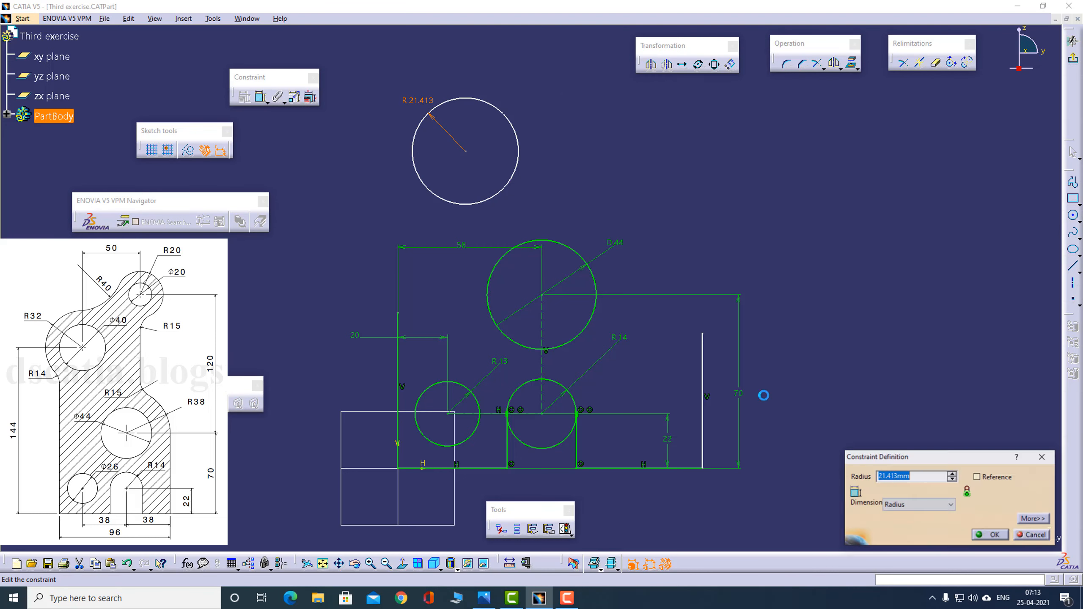
pyautogui.click(896, 504)
pyautogui.click(906, 529)
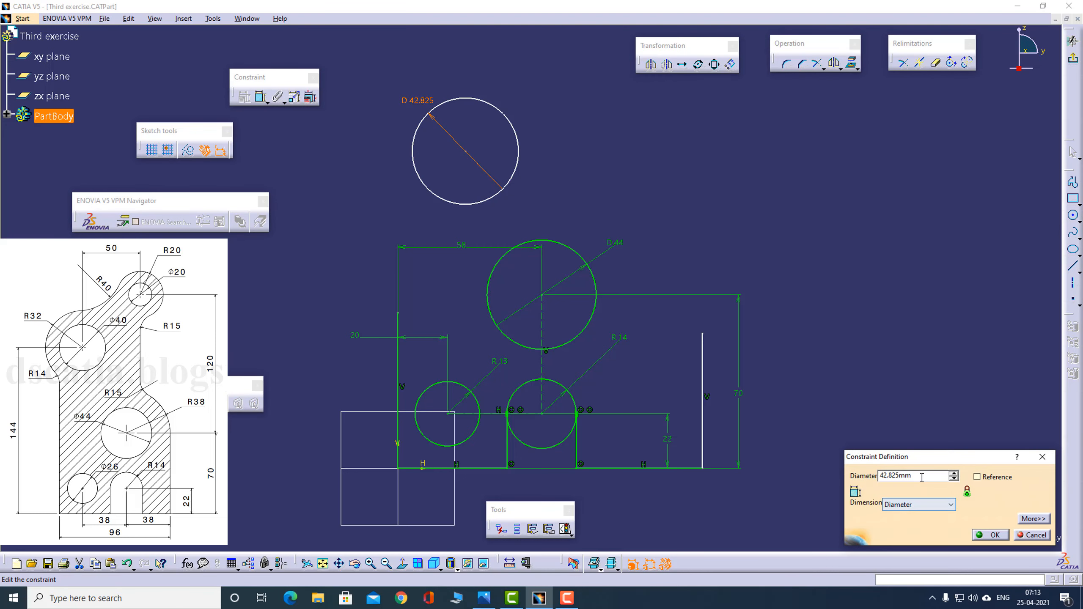
pyautogui.doubleClick(919, 476)
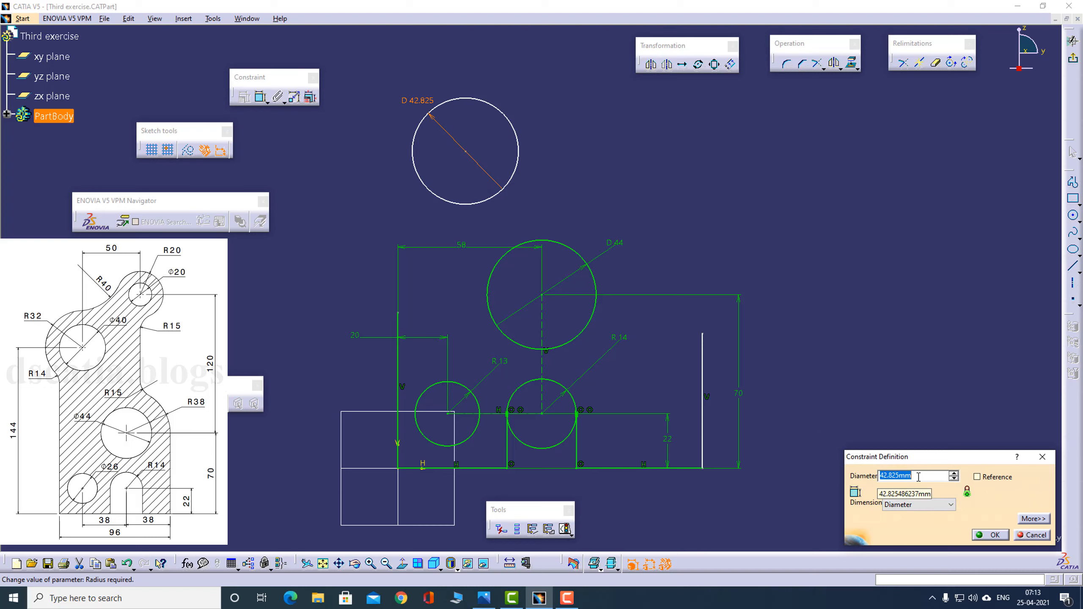
pyautogui.write('44')
pyautogui.press('Return')
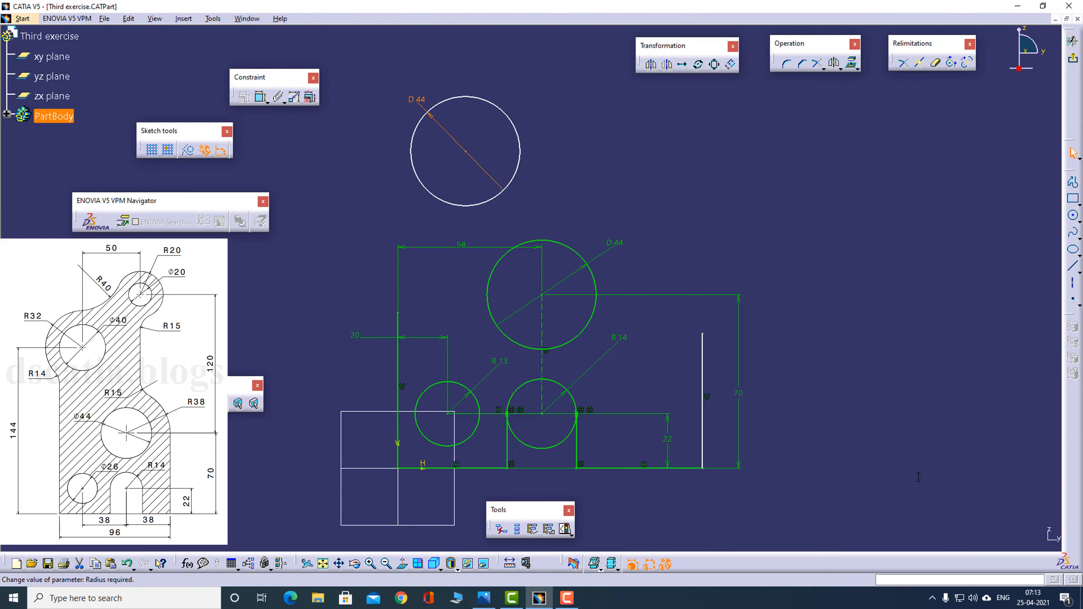
# - Recheck the reference drawing and set the upper circle's diameter to 40 mm
pyautogui.hotkey('alt', 'Tab')
pyautogui.hotkey('alt', 'Tab')
pyautogui.doubleClick(422, 101)
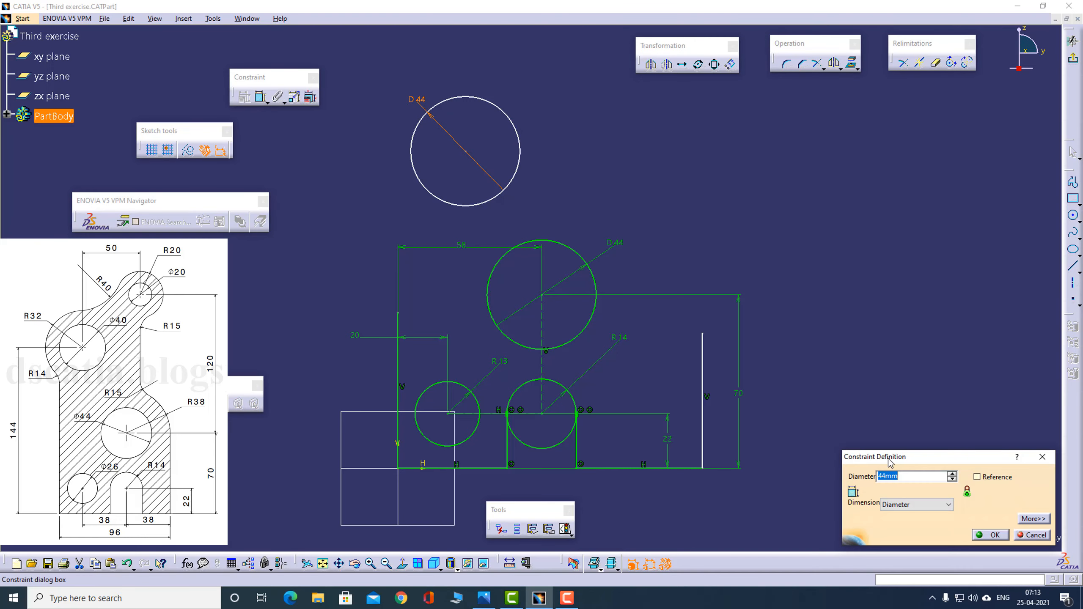
pyautogui.write('40')
pyautogui.press('Return')
pyautogui.click(722, 218)
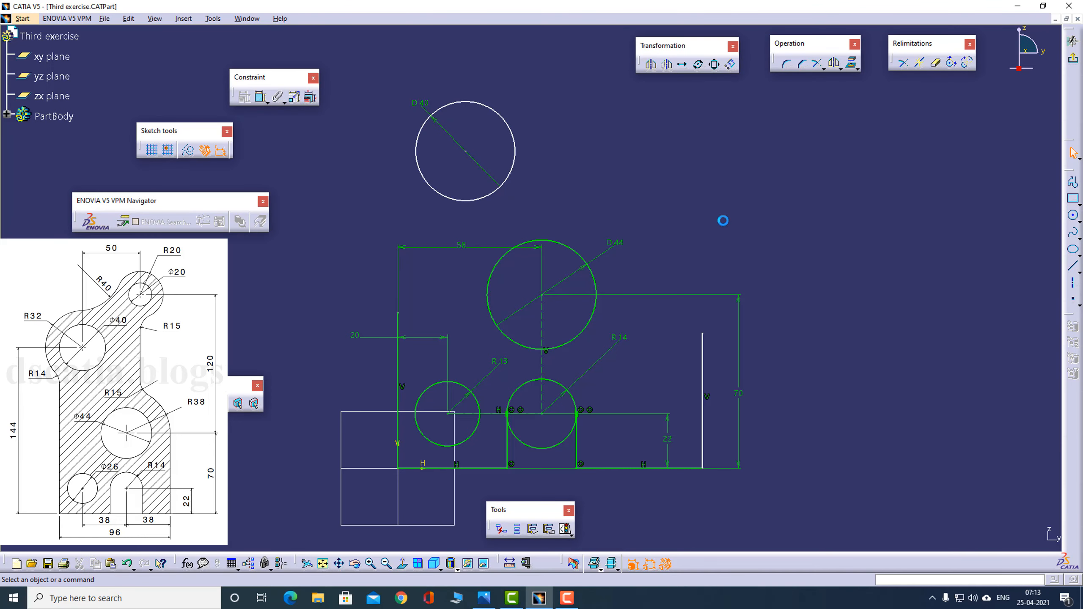
# - Check the reference drawing and dimension the 40 mm circle's centre 144 mm above the bottom line
pyautogui.hotkey('alt', 'Tab')
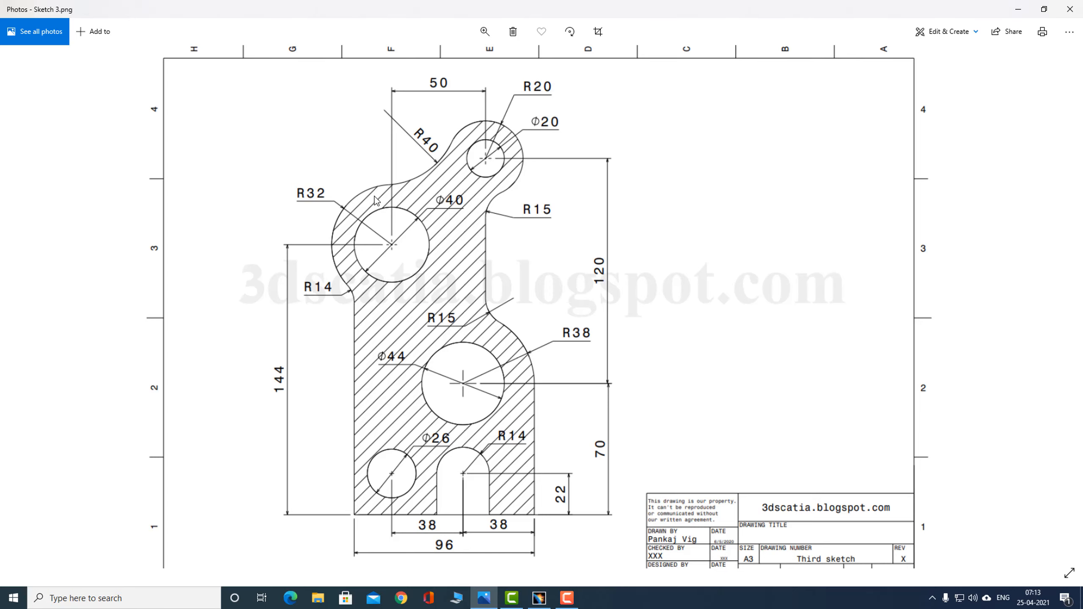
pyautogui.hotkey('alt', 'Tab')
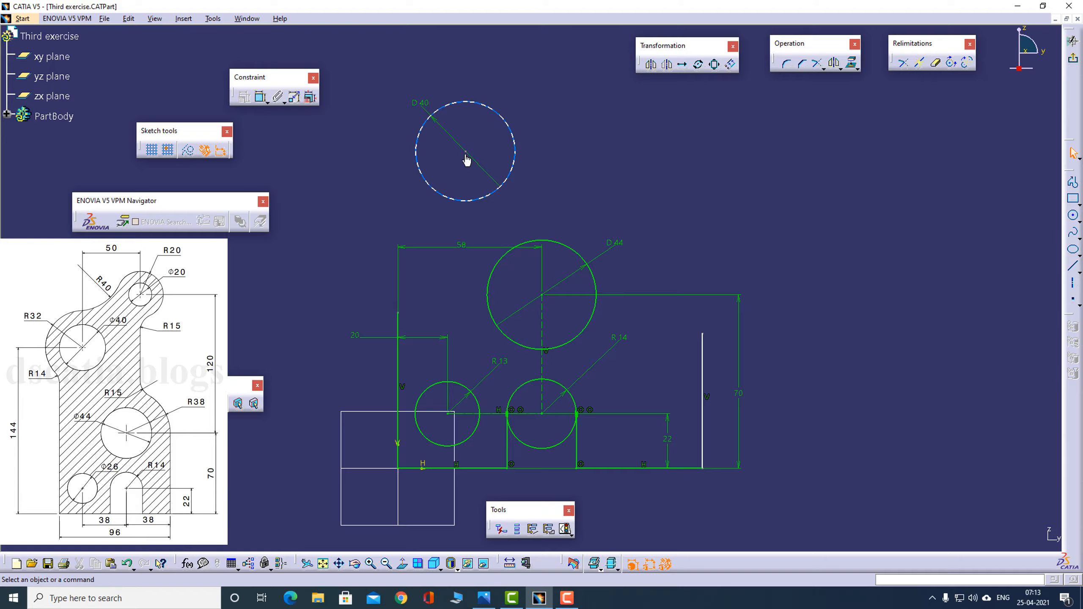
pyautogui.hotkey('alt', 'Tab')
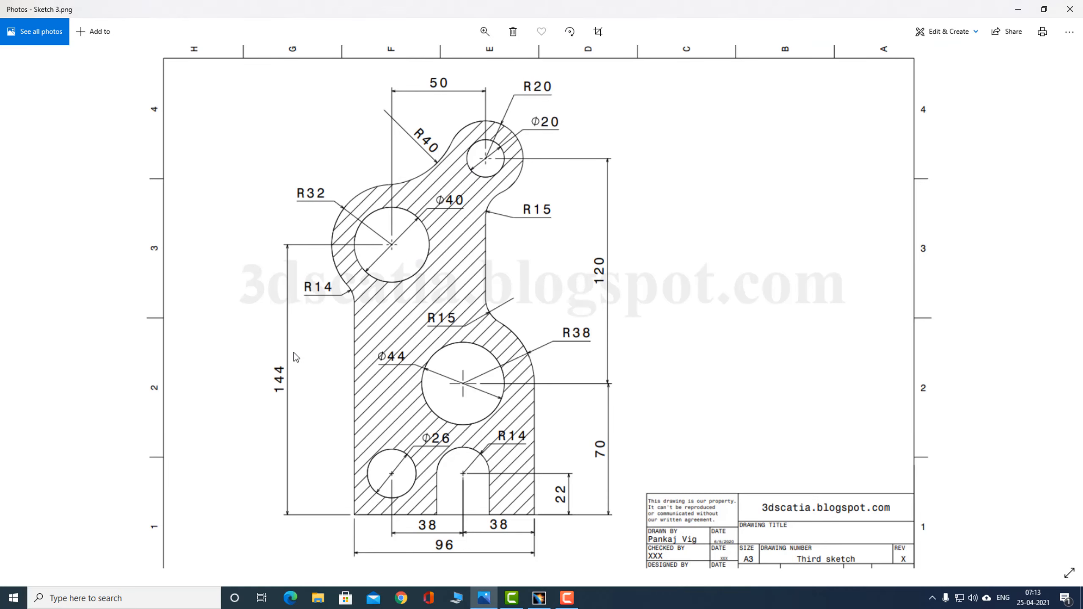
pyautogui.hotkey('alt', 'Tab')
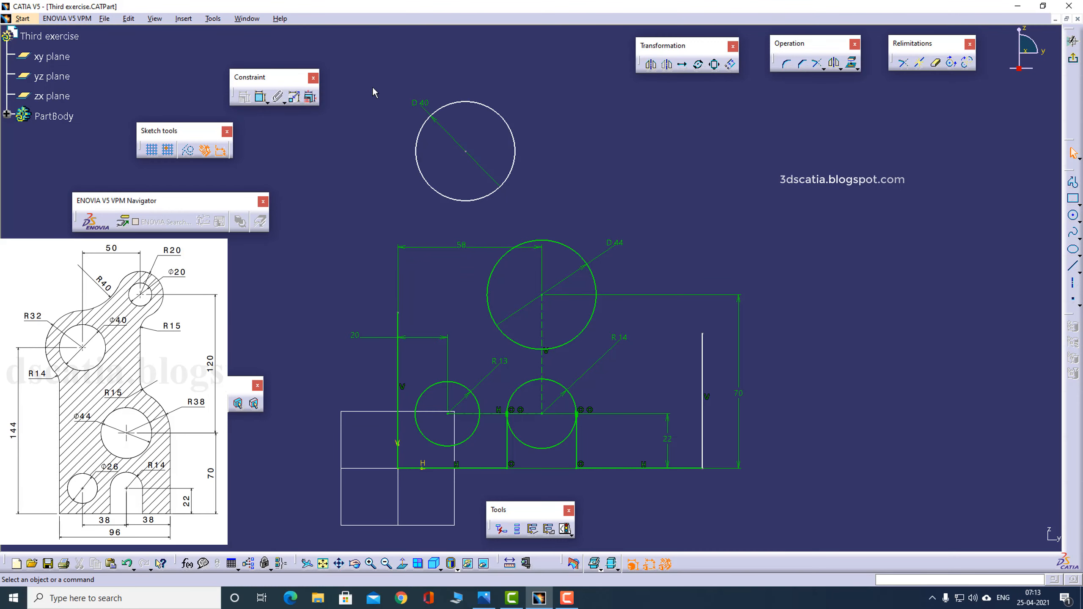
pyautogui.click(260, 97)
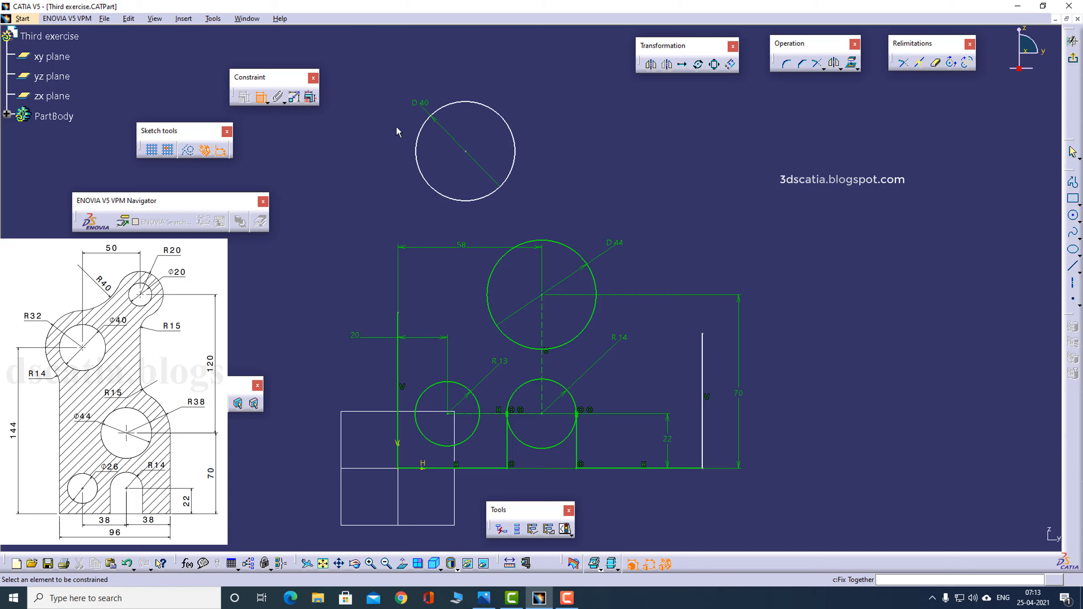
pyautogui.click(466, 152)
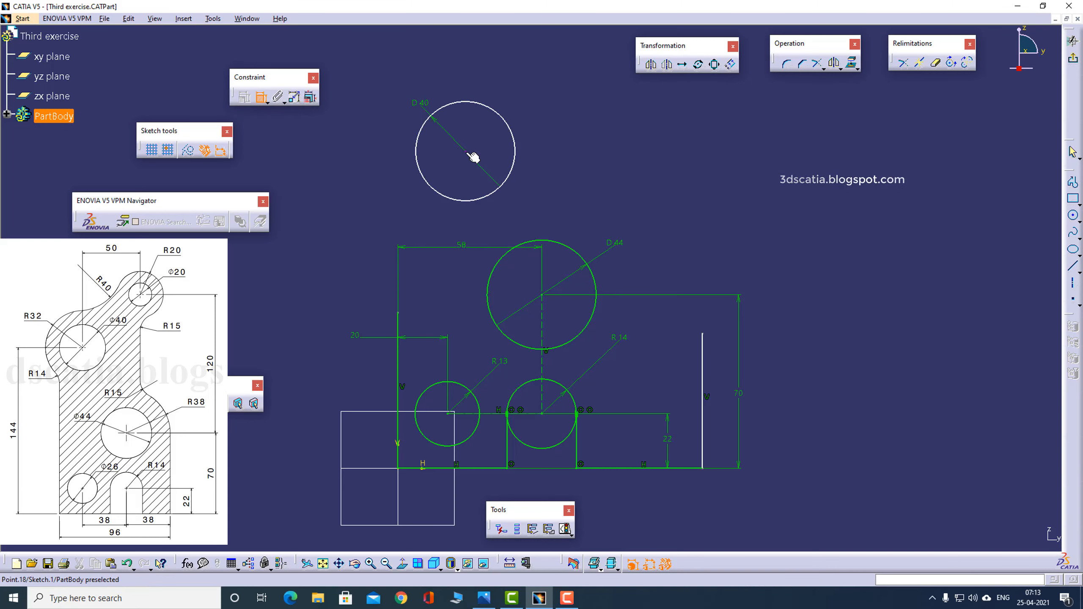
pyautogui.click(458, 469)
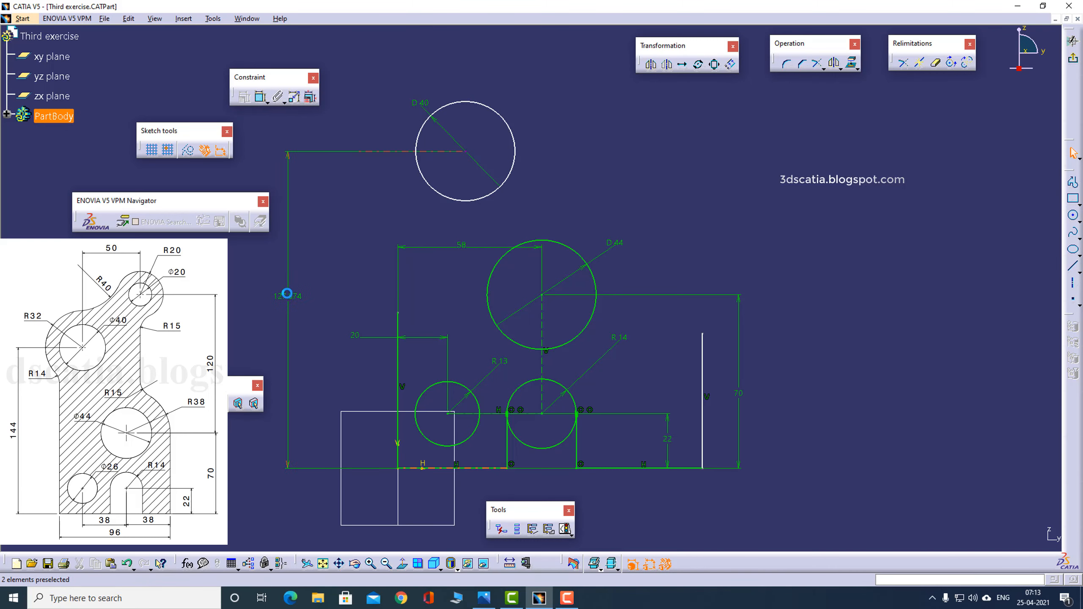
pyautogui.click(288, 295)
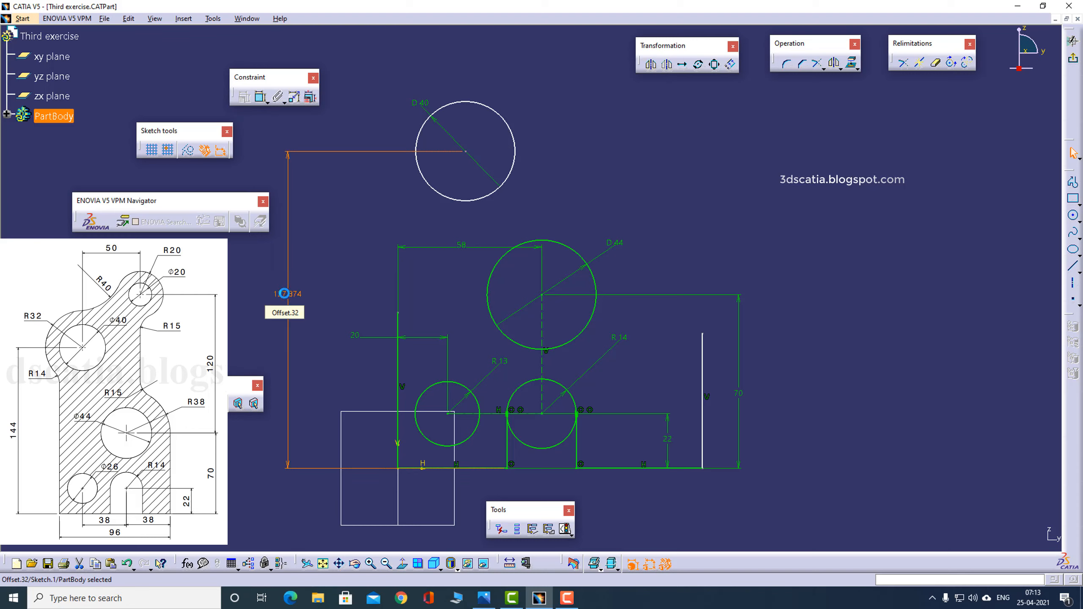
pyautogui.doubleClick(284, 293)
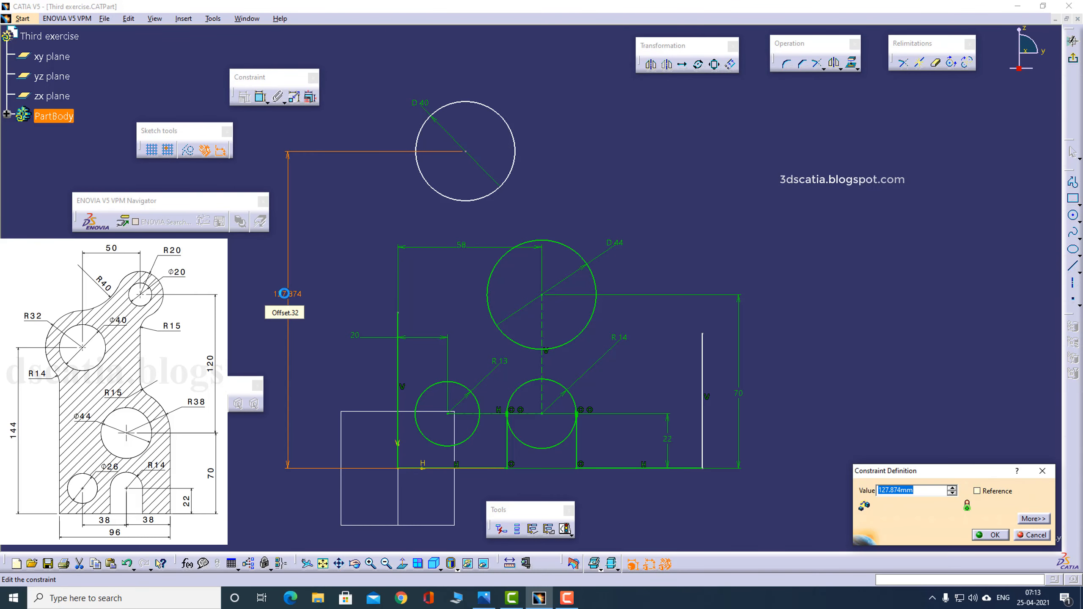
pyautogui.write('144')
pyautogui.press('Return')
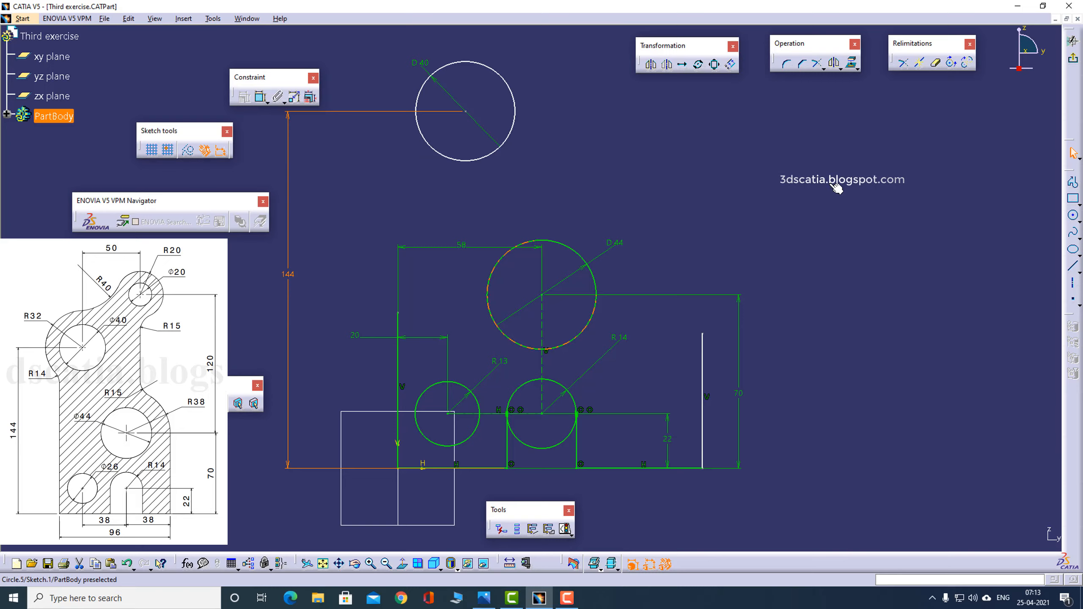
# - Check the reference drawing and sketch a small circle about 17 mm in diameter above and to the right of the 40 mm circle
pyautogui.hotkey('alt', 'Tab')
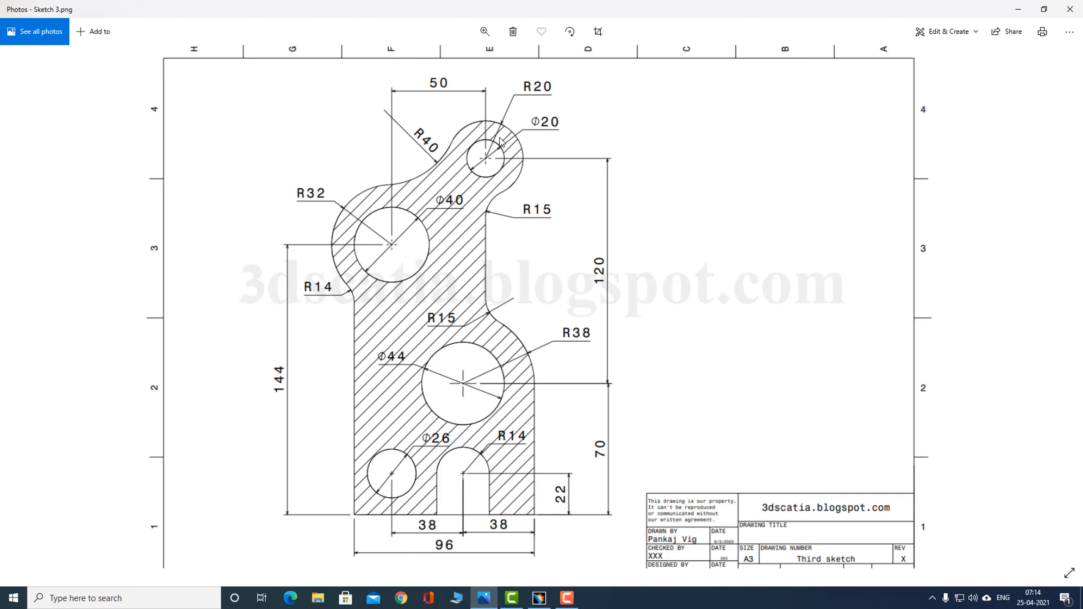
pyautogui.hotkey('alt', 'Tab')
pyautogui.moveTo(688, 208); pyautogui.dragTo(656, 247, button='middle')
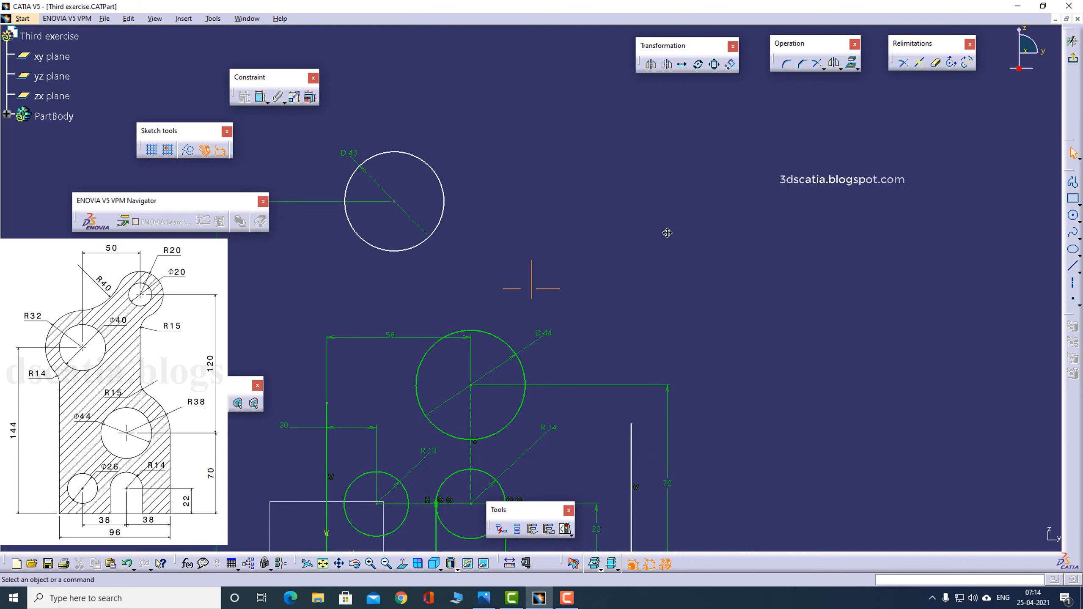
pyautogui.click(1074, 217)
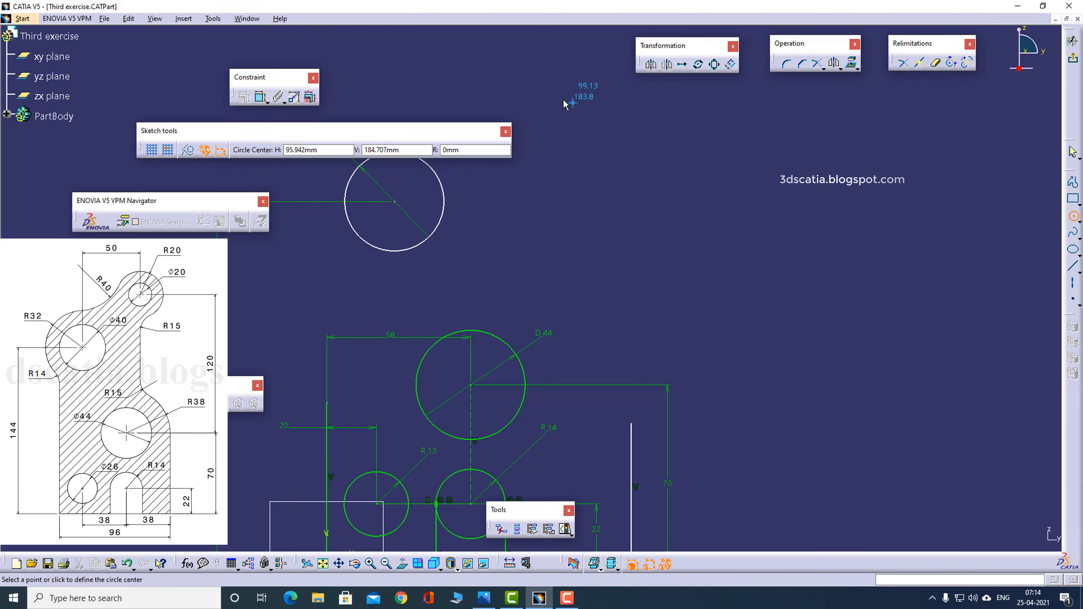
pyautogui.click(572, 98)
pyautogui.click(573, 79)
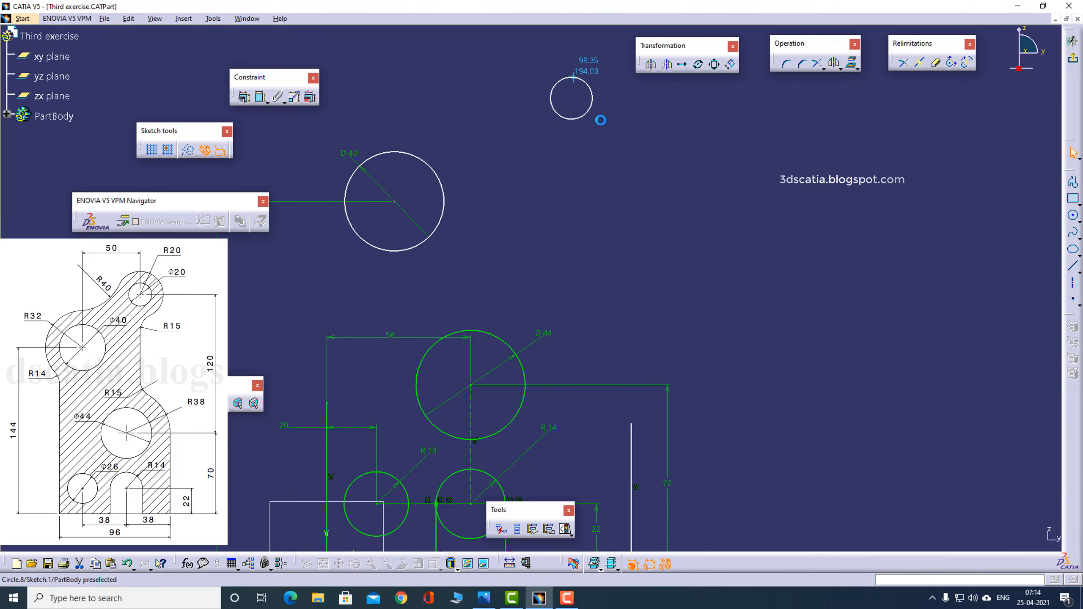
# - Check the reference drawing, then dimension the small upper circle with a diameter of 20 mm
pyautogui.hotkey('alt', 'Tab')
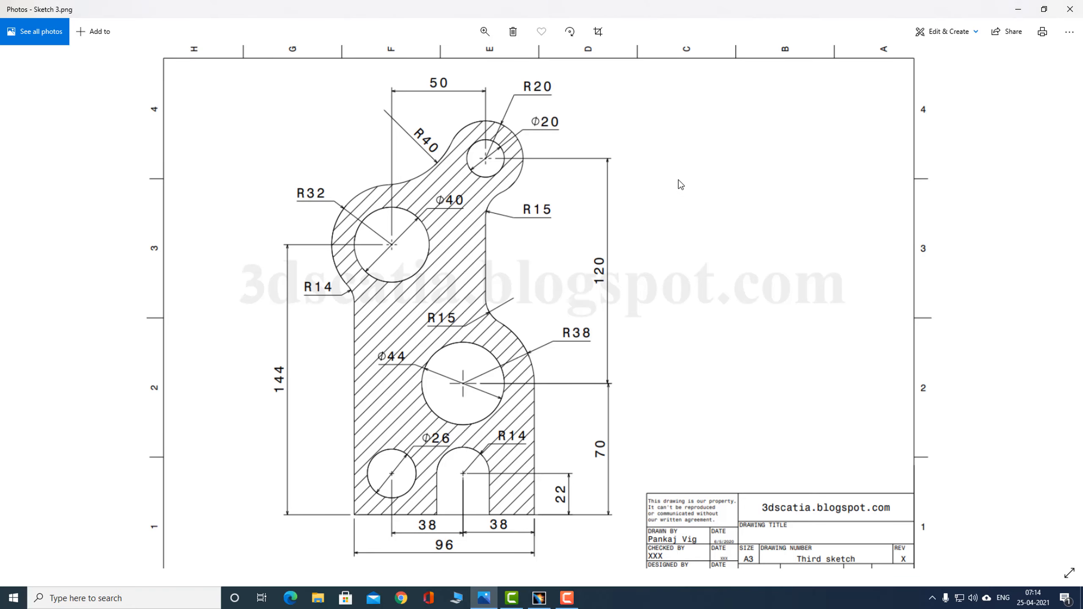
pyautogui.hotkey('alt', 'Tab')
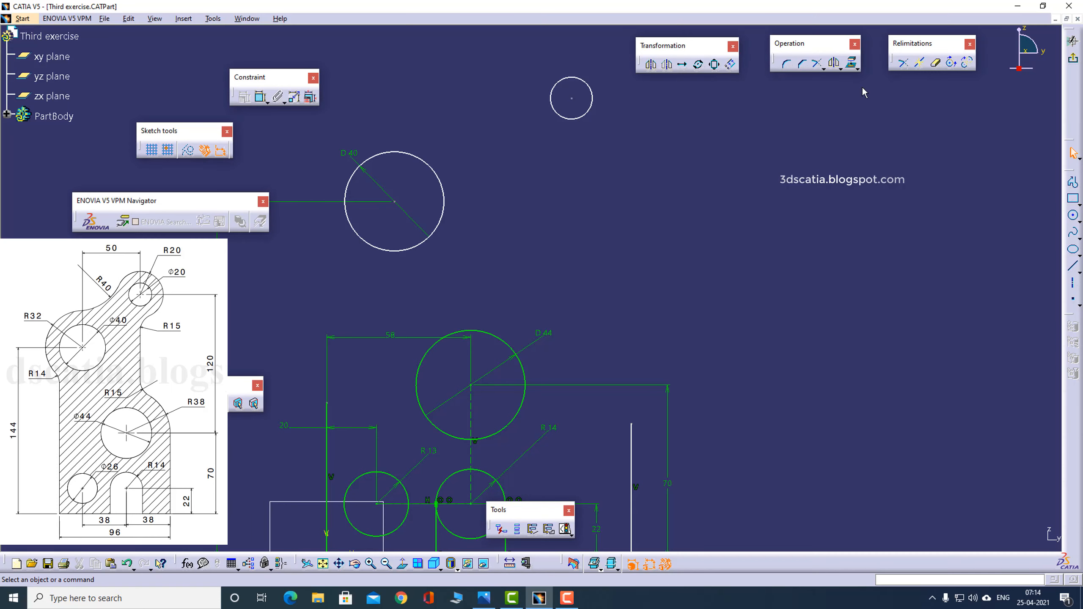
pyautogui.click(261, 99)
pyautogui.click(588, 112)
pyautogui.click(610, 129)
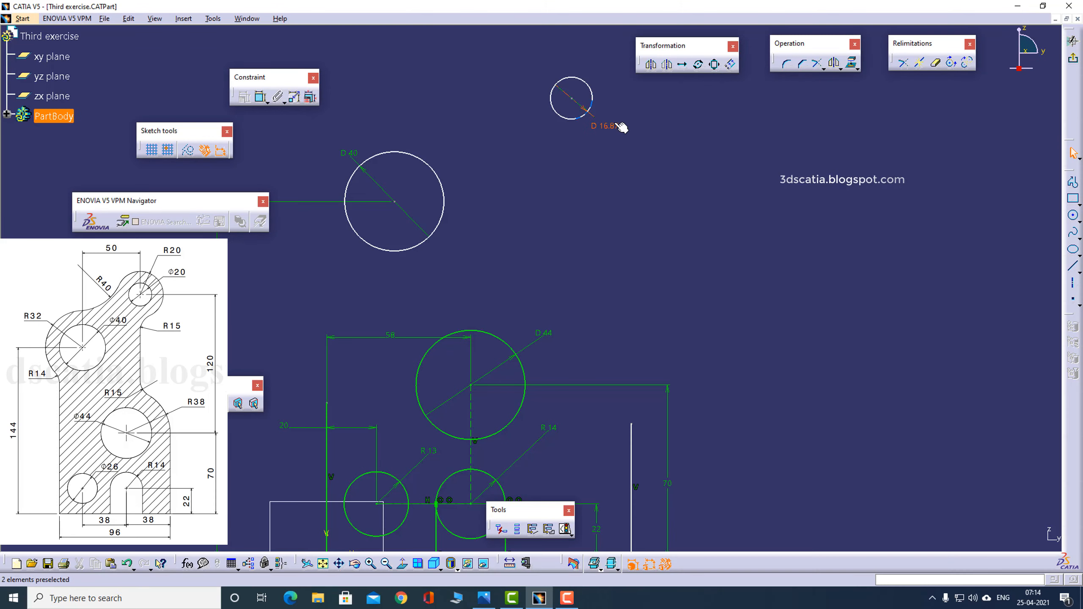
pyautogui.doubleClick(607, 127)
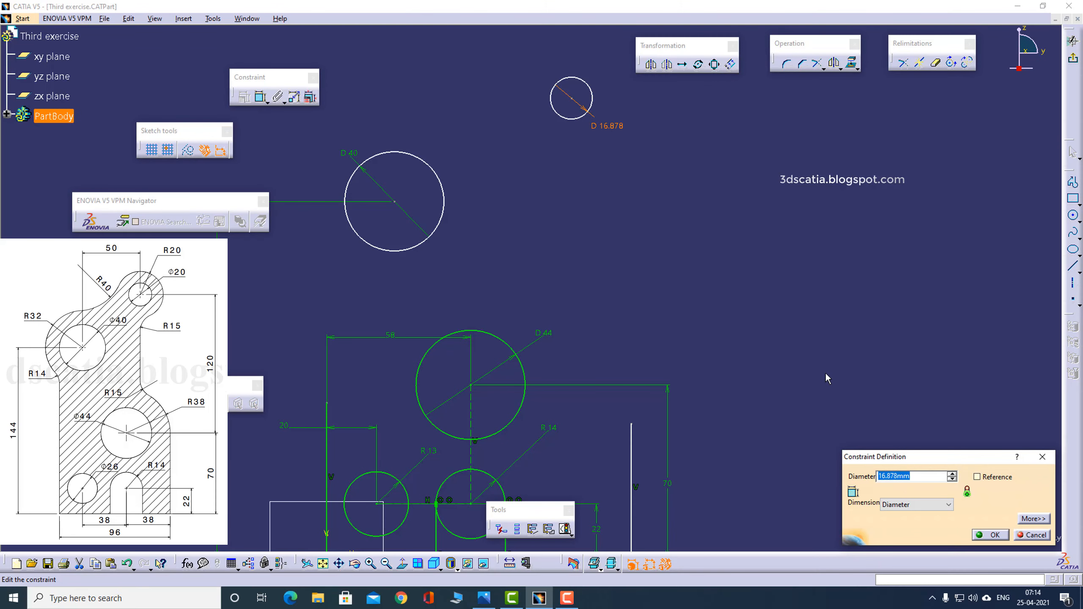
pyautogui.write('20')
pyautogui.press('Return')
pyautogui.click(790, 305)
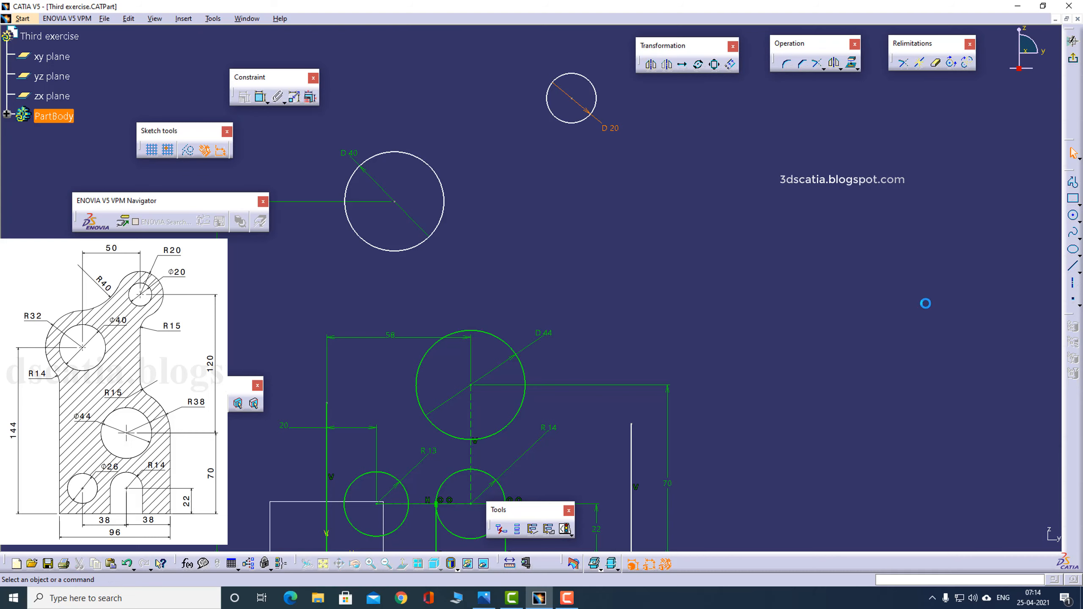
# - Sketch a circle about 36 mm in diameter concentric with the 20 mm circle
pyautogui.click(1073, 215)
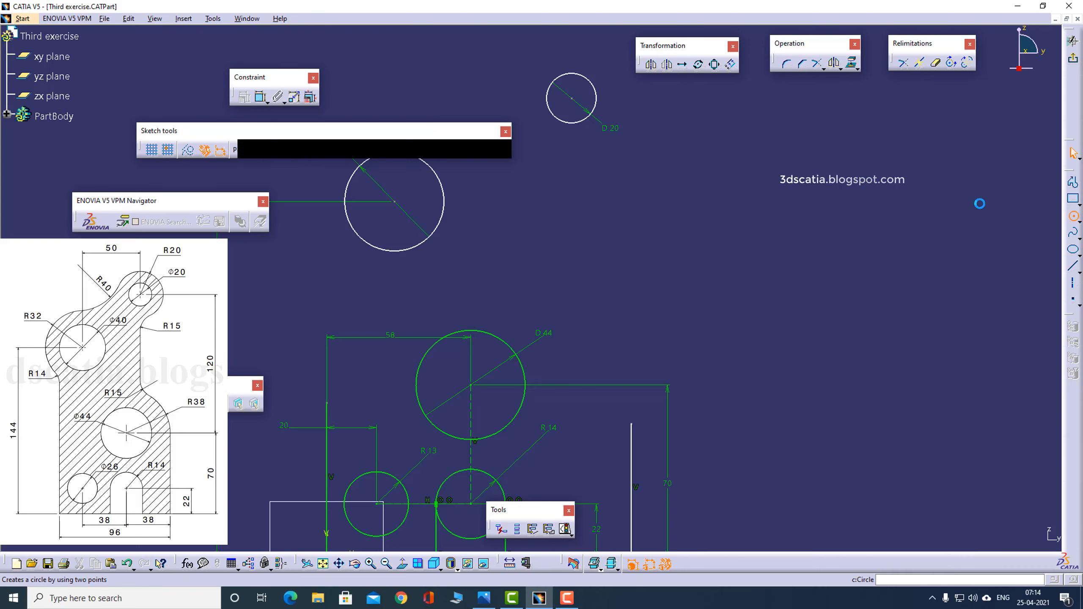
pyautogui.click(572, 98)
pyautogui.click(597, 63)
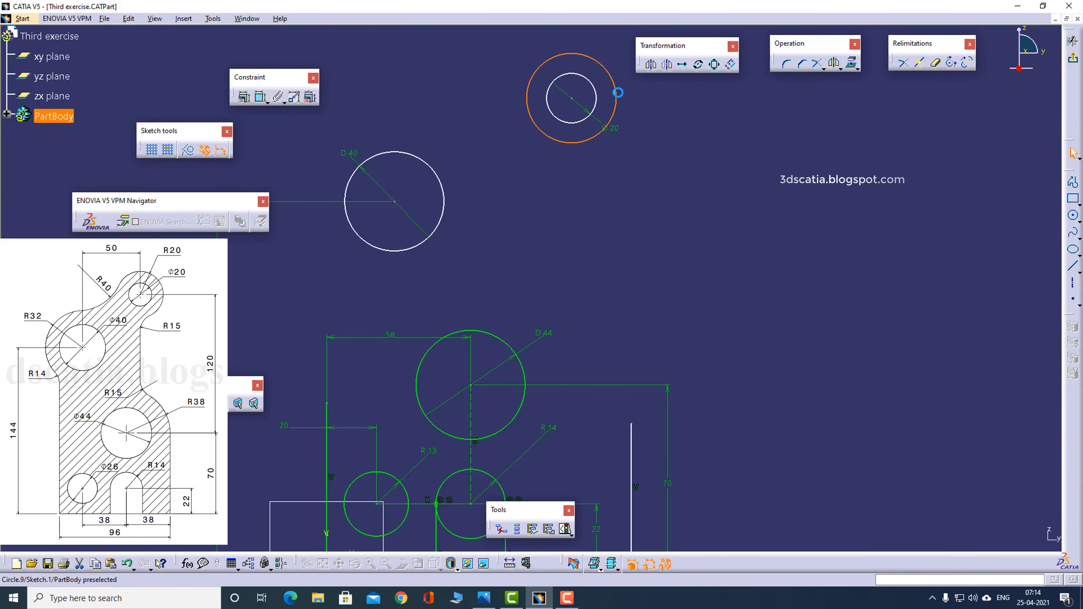
# - Check the reference drawing, then dimension the outer concentric circle as a radius of 20 mm
pyautogui.hotkey('alt', 'Tab')
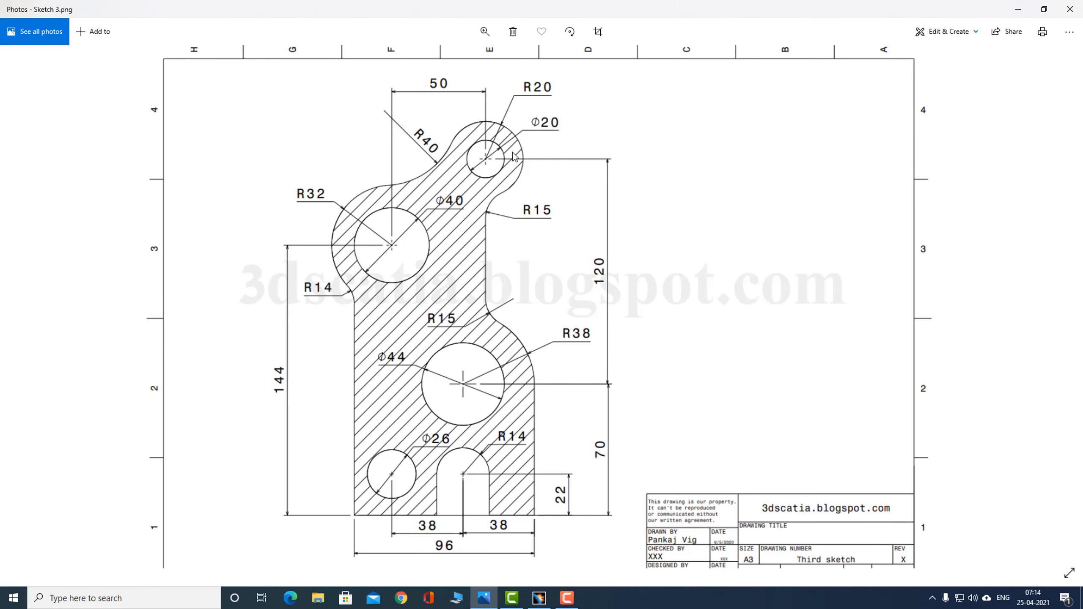
pyautogui.hotkey('alt', 'Tab')
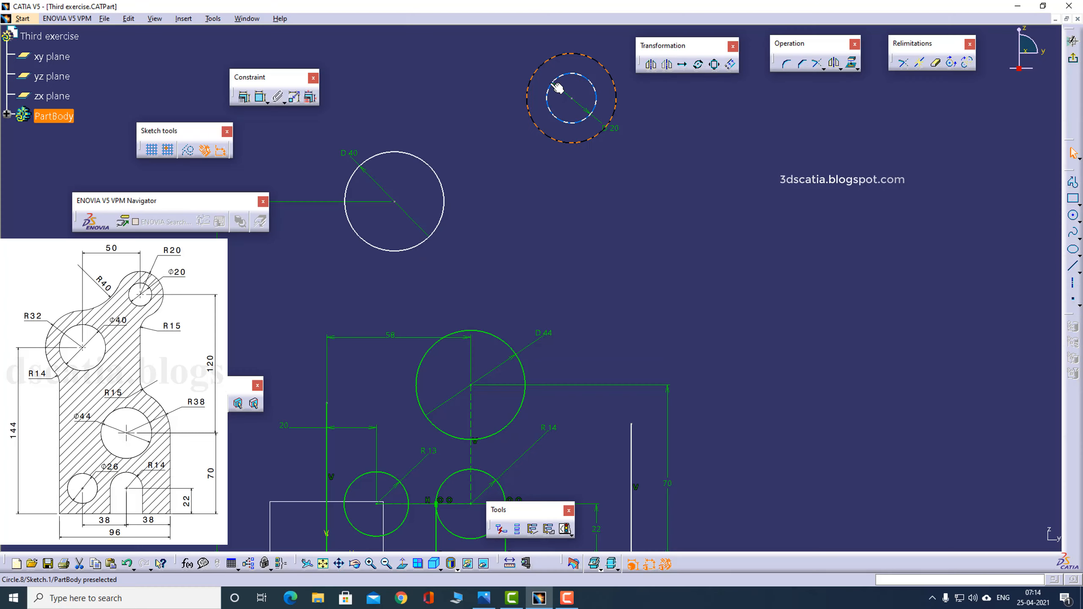
pyautogui.click(260, 97)
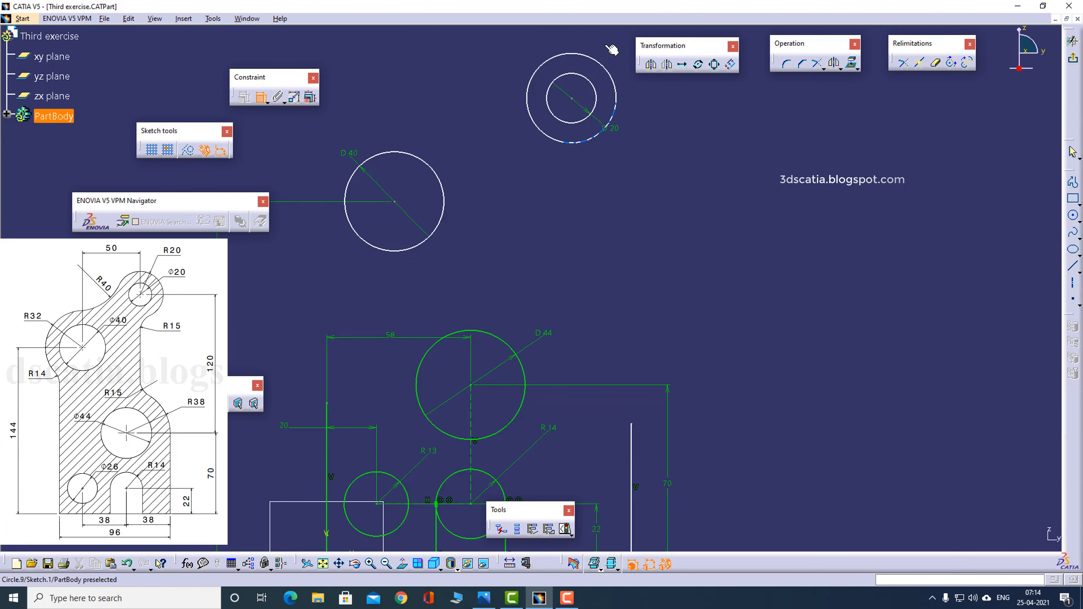
pyautogui.click(596, 60)
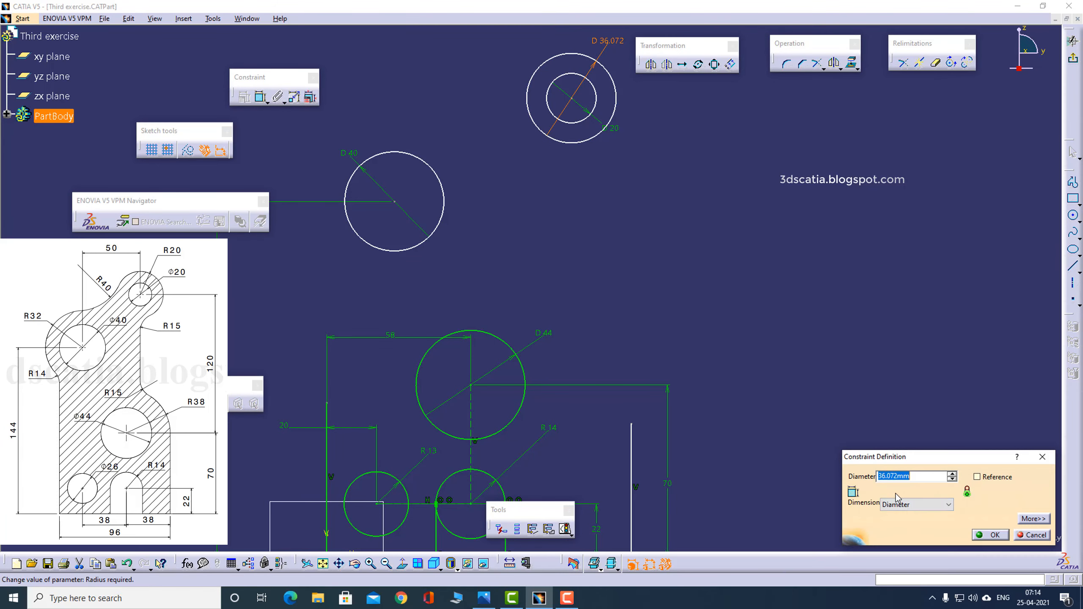
pyautogui.click(905, 504)
pyautogui.click(904, 516)
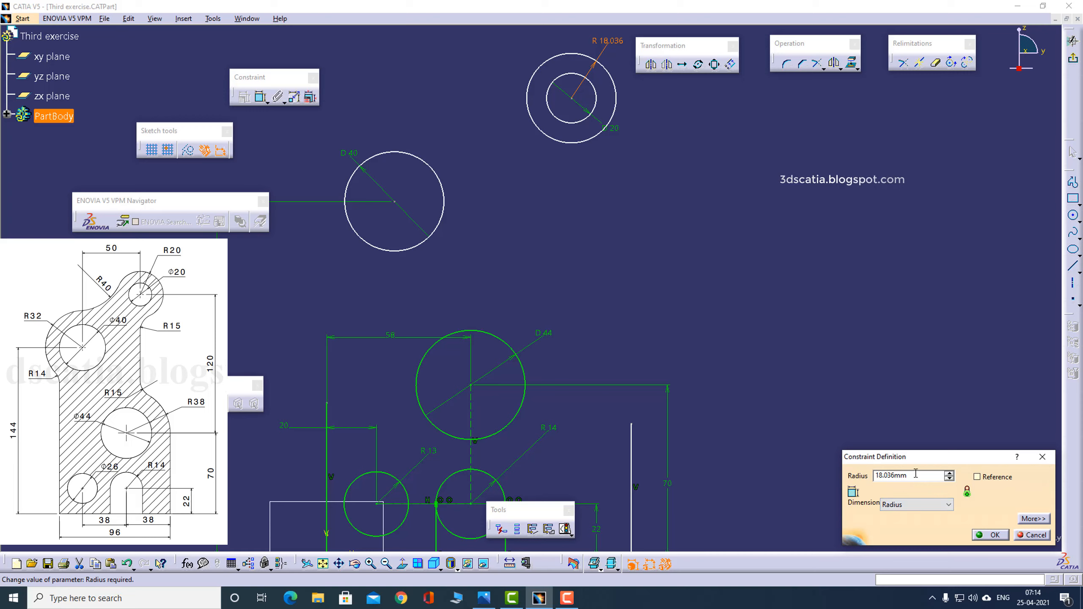
pyautogui.doubleClick(915, 474)
pyautogui.write('20mm')
pyautogui.press('Return')
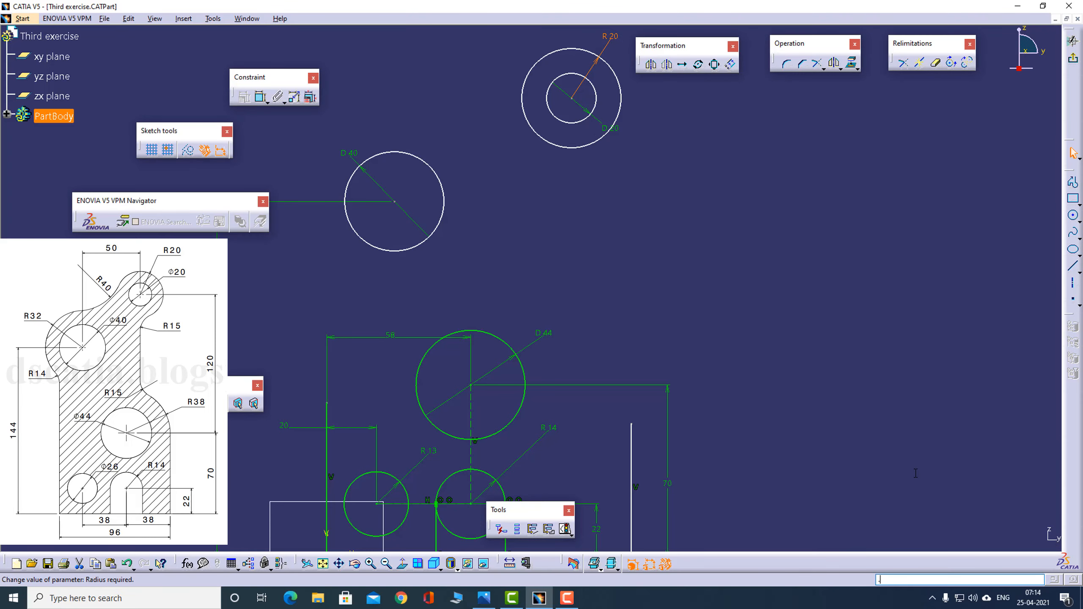
# - Check the reference drawing and dimension the concentric circles' centre 190 mm above the bottom line
pyautogui.hotkey('alt', 'Tab')
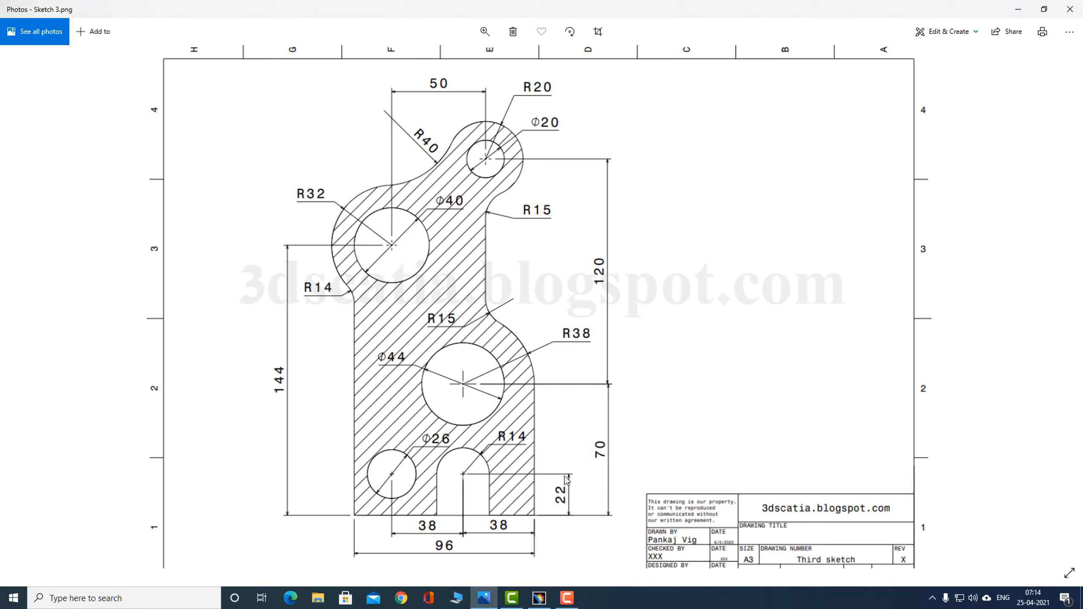
pyautogui.click(539, 597)
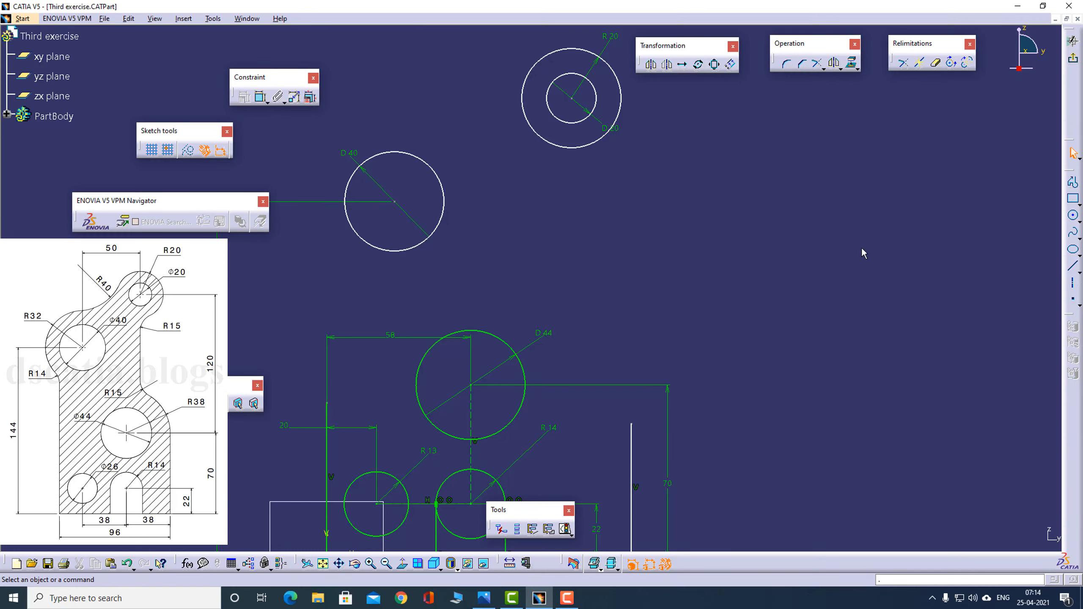
pyautogui.click(261, 97)
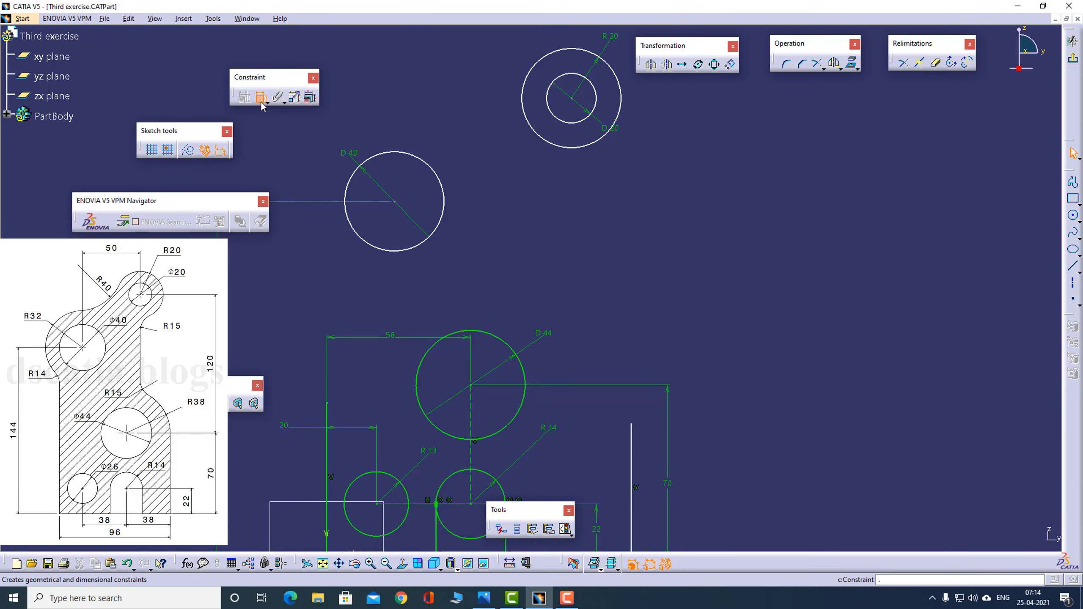
pyautogui.click(572, 99)
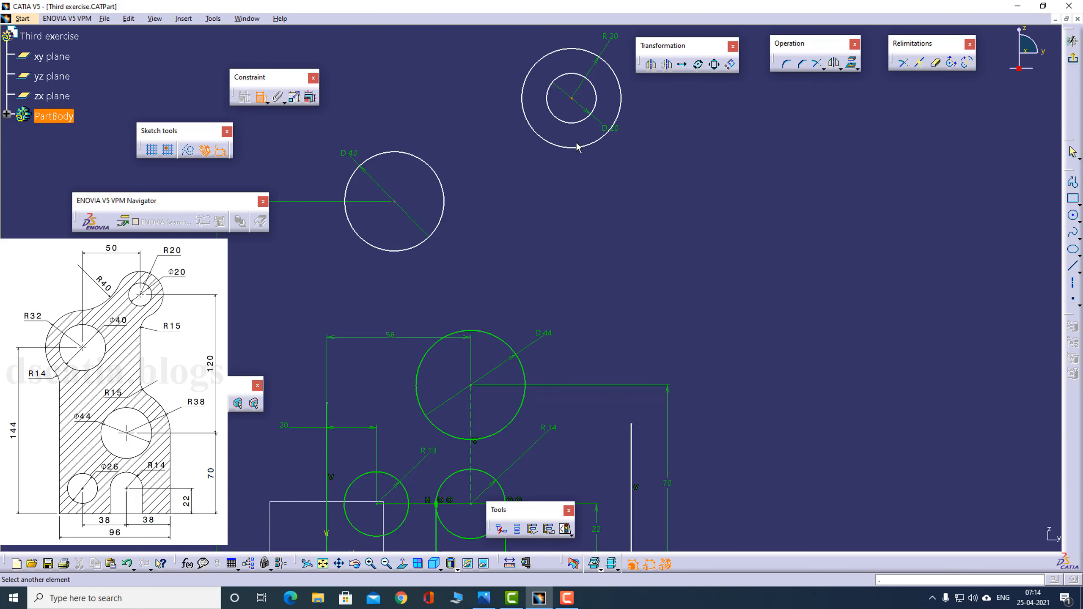
pyautogui.moveTo(587, 238); pyautogui.dragTo(593, 176, button='middle')
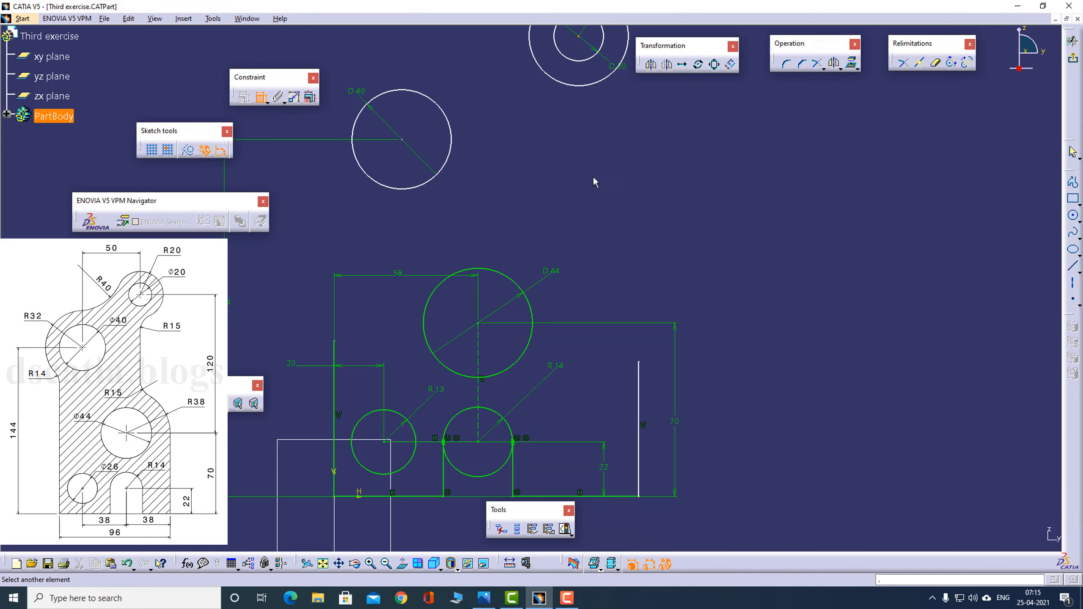
pyautogui.click(574, 496)
pyautogui.click(771, 291)
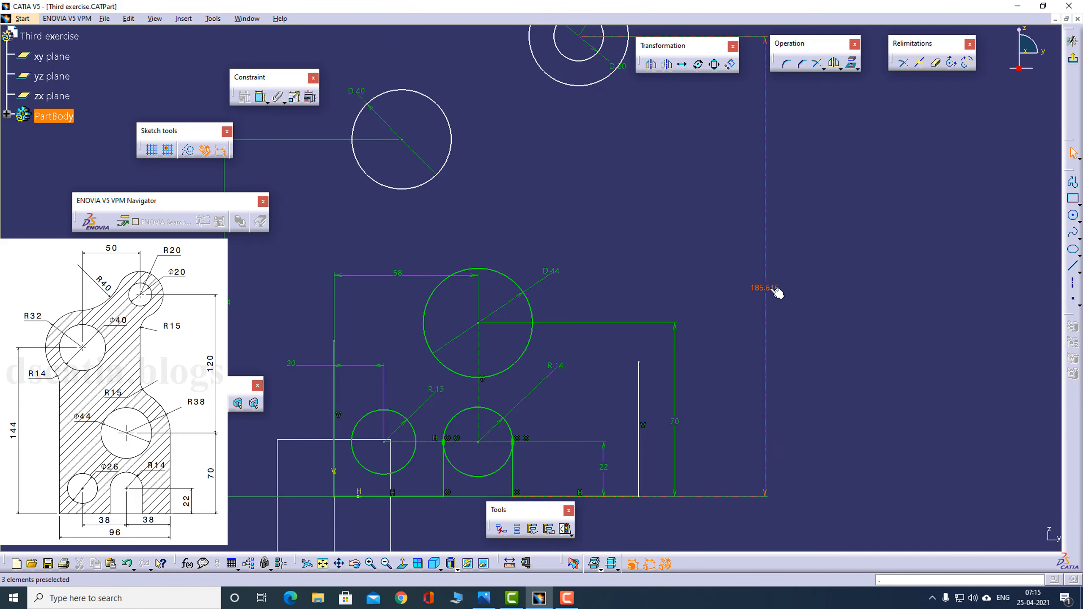
pyautogui.doubleClick(765, 288)
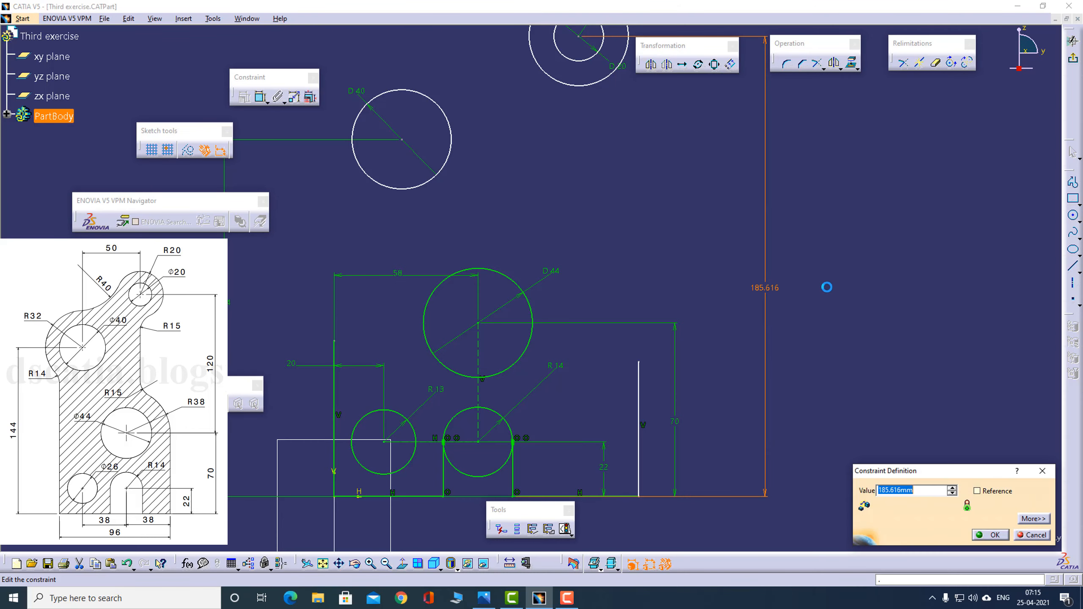
pyautogui.write('120+70')
pyautogui.press('Return')
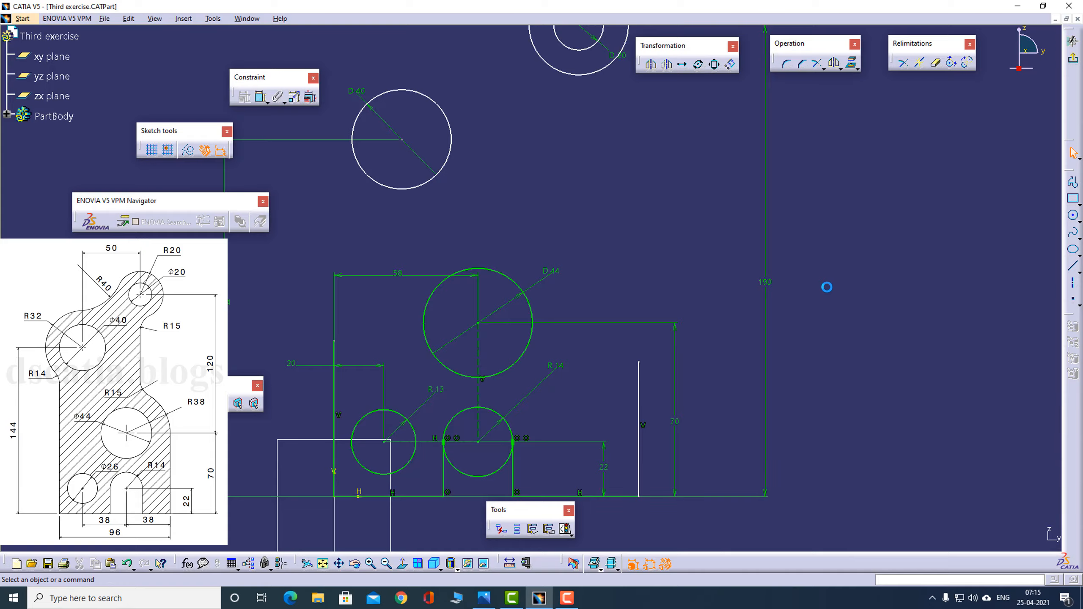
# - Recheck the reference drawing for the horizontal spacing between the 40 mm and 20 mm holes
pyautogui.hotkey('alt', 'Tab')
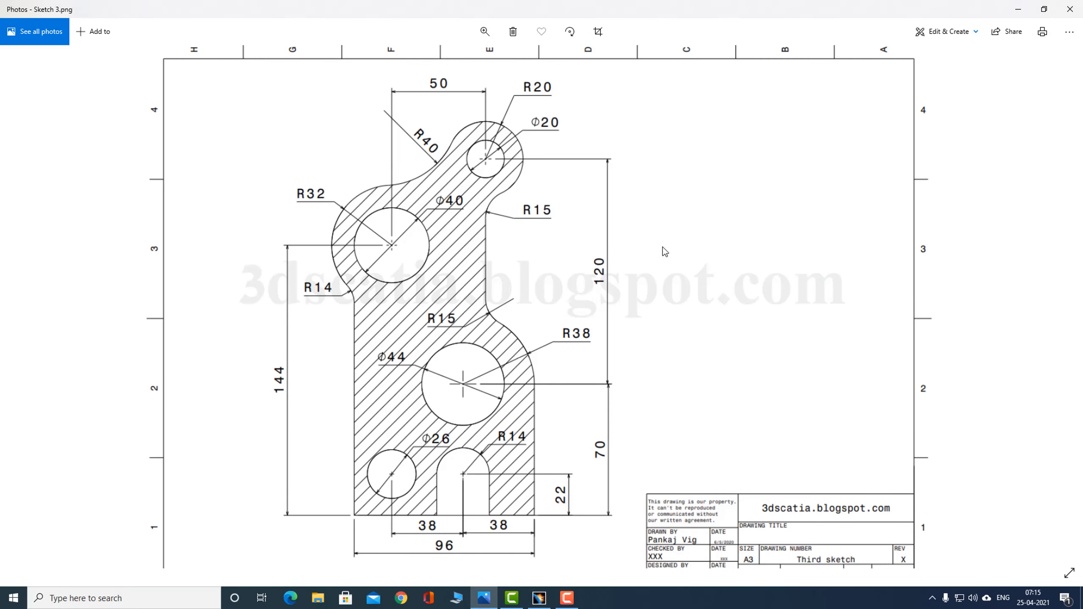
pyautogui.hotkey('alt', 'Tab')
pyautogui.moveTo(810, 223); pyautogui.dragTo(795, 286, button='middle')
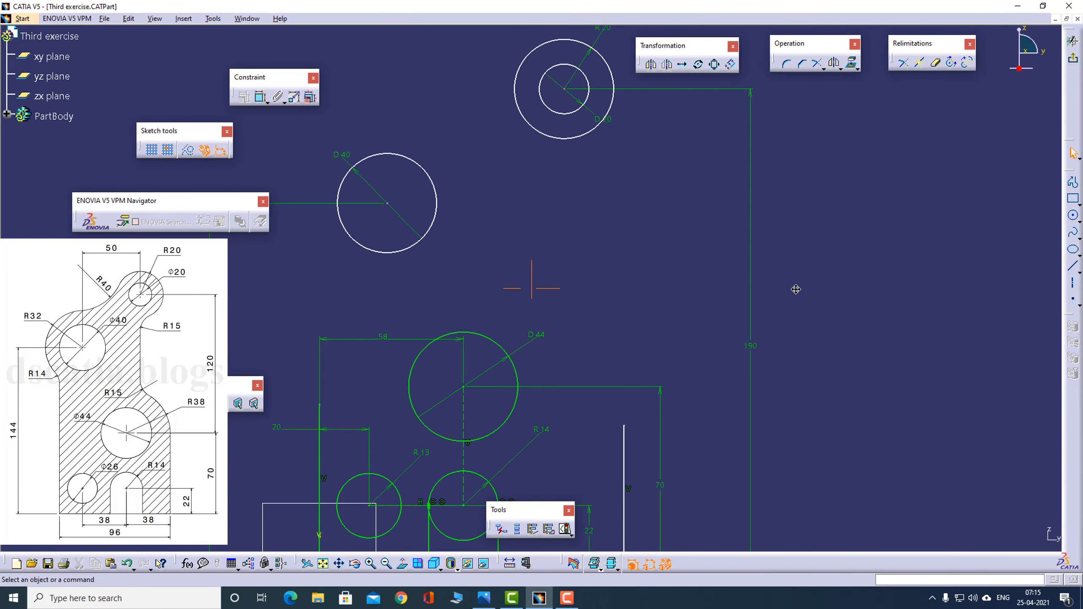
pyautogui.hotkey('alt', 'Tab')
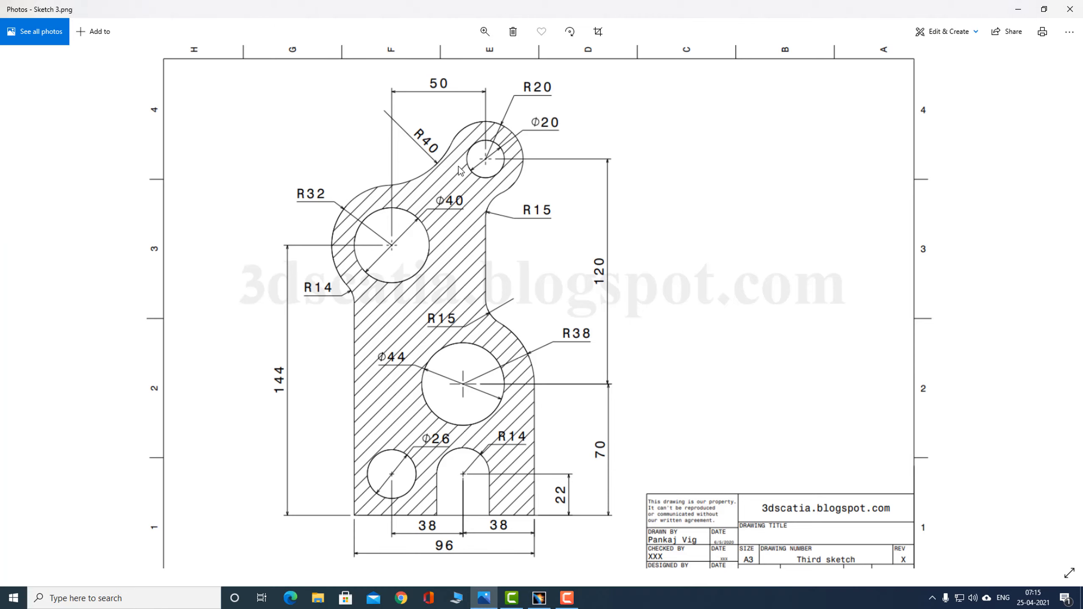
pyautogui.moveTo(542, 246); pyautogui.dragTo(539, 289)
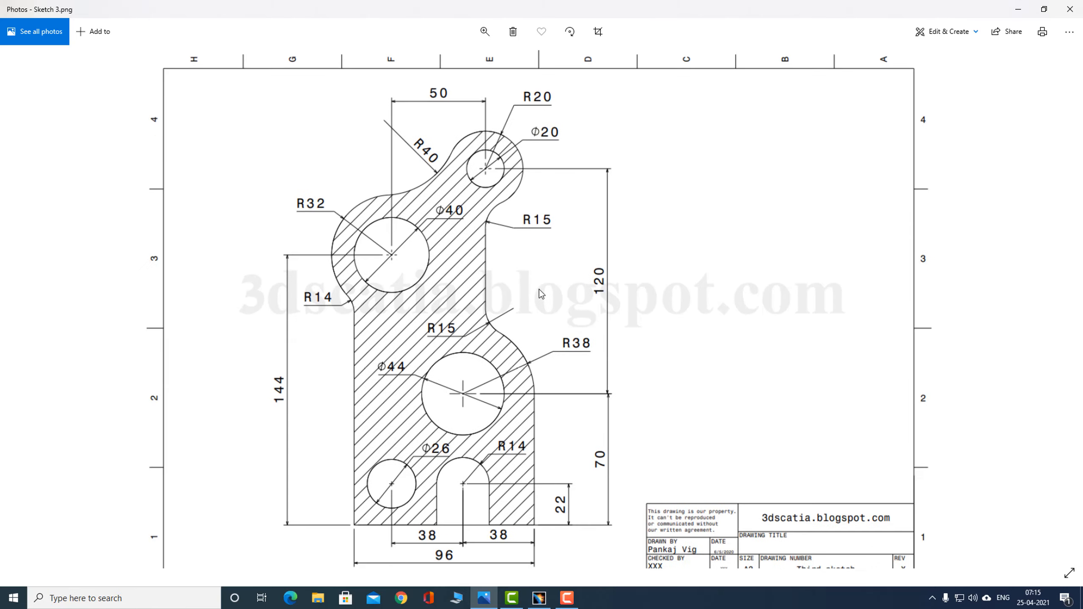
pyautogui.hotkey('alt', 'Tab')
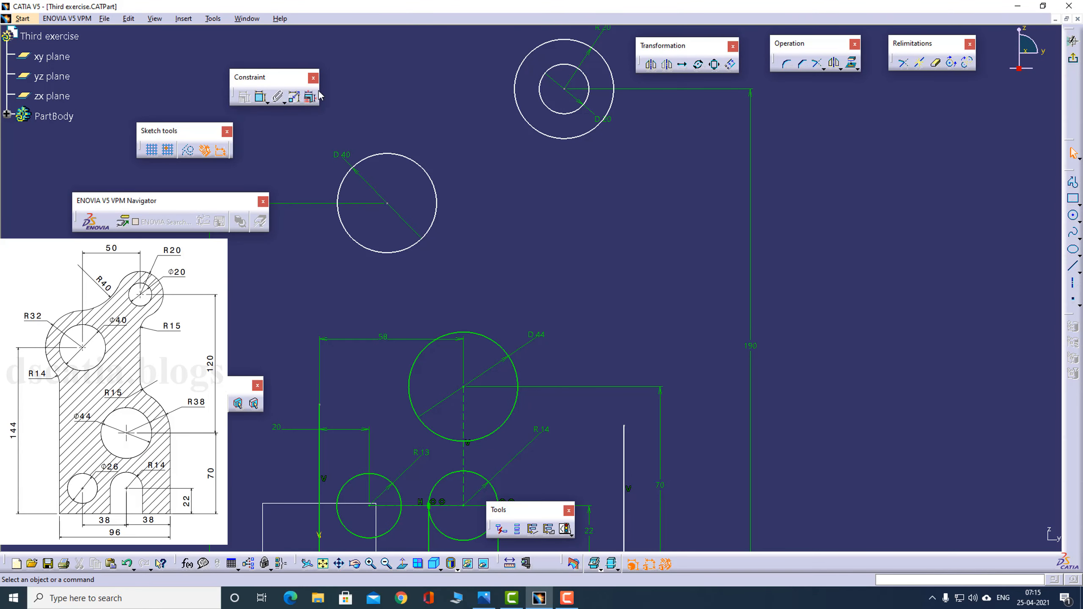
pyautogui.click(261, 97)
pyautogui.click(387, 204)
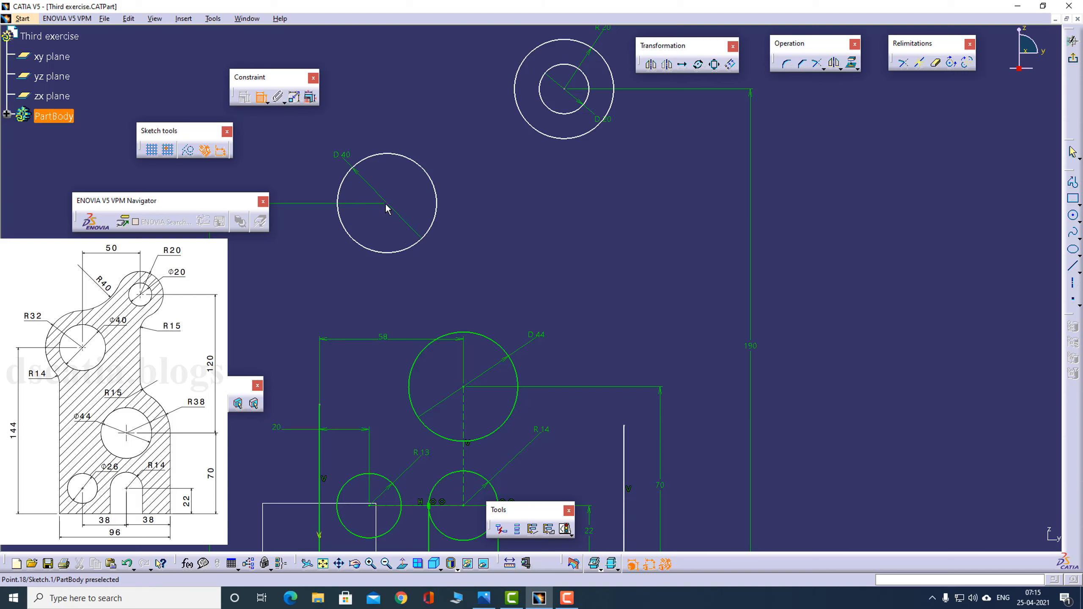
pyautogui.click(564, 90)
pyautogui.rightClick(484, 137)
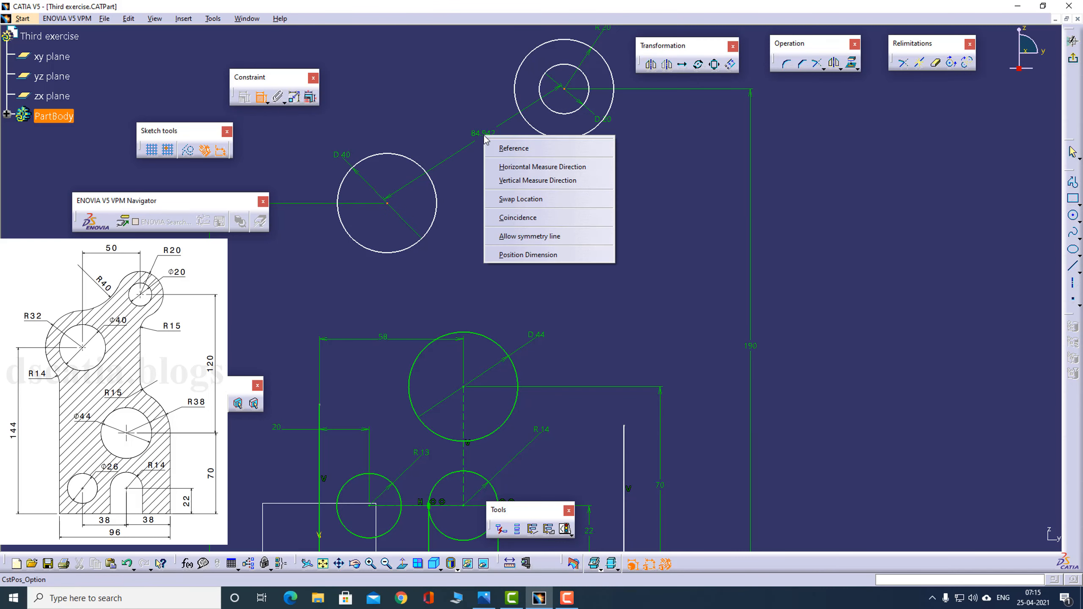
pyautogui.press('Escape')
# - Dimension the horizontal distance between the centres of the 40 mm and 20 mm circles as 50 mm
pyautogui.click(260, 97)
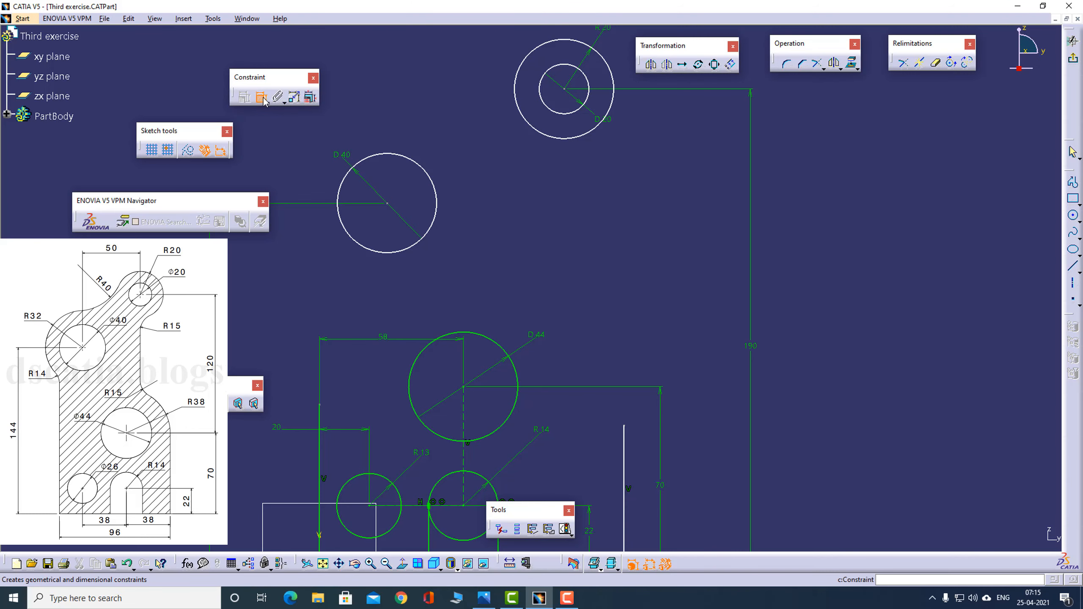
pyautogui.click(388, 204)
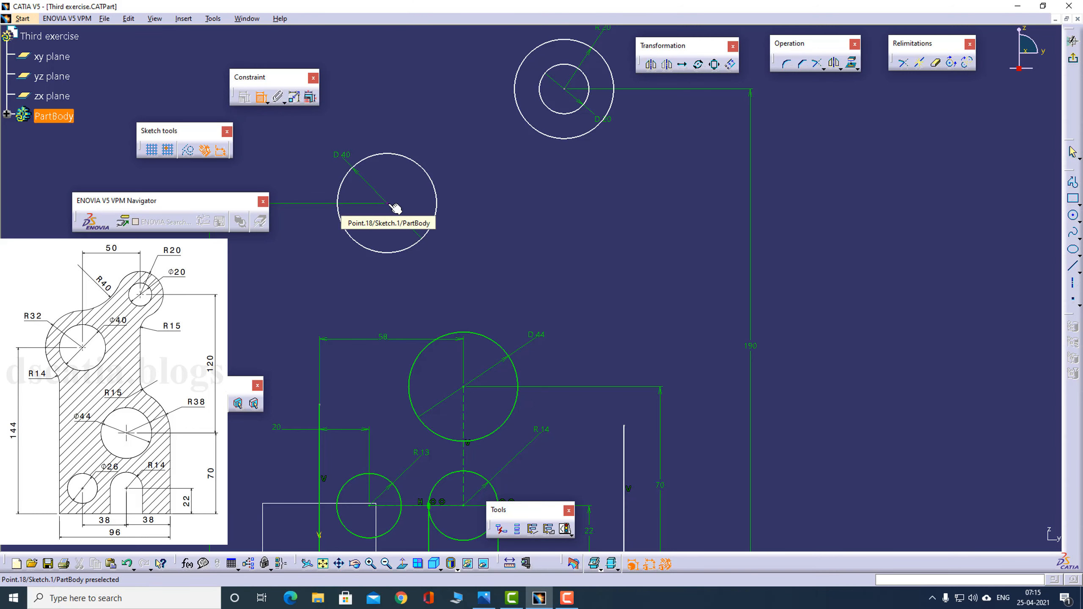
pyautogui.click(564, 91)
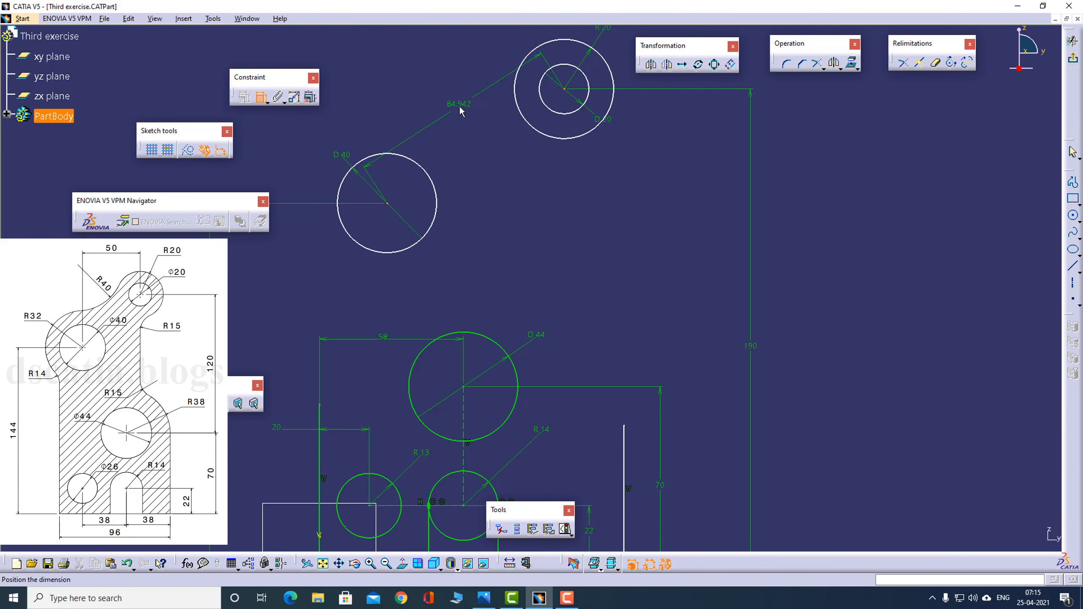
pyautogui.rightClick(460, 111)
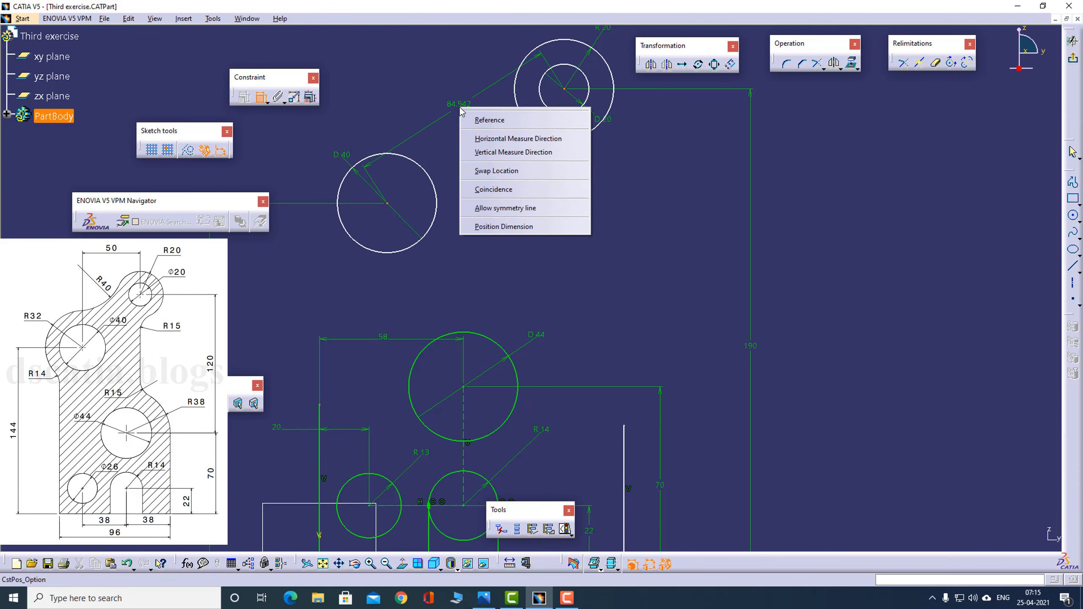
pyautogui.click(521, 139)
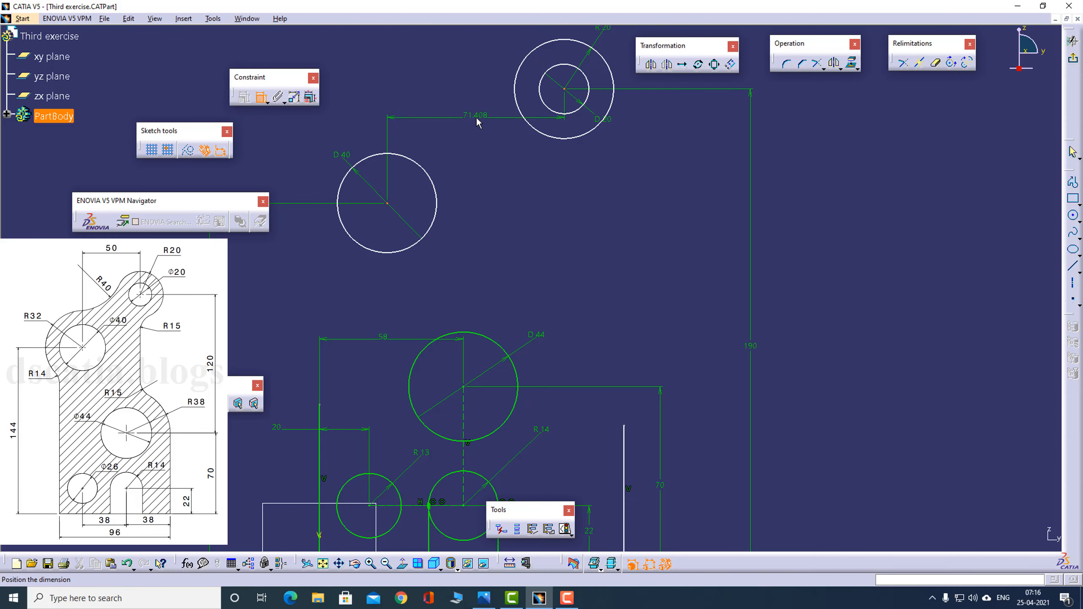
pyautogui.click(480, 114)
pyautogui.doubleClick(482, 114)
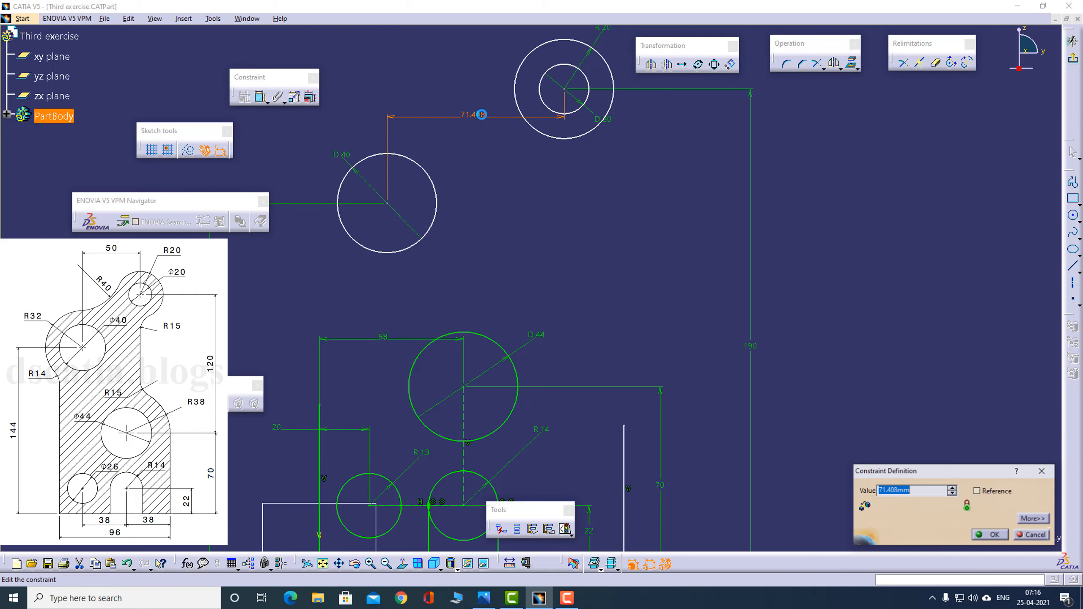
pyautogui.write('50')
pyautogui.press('Return')
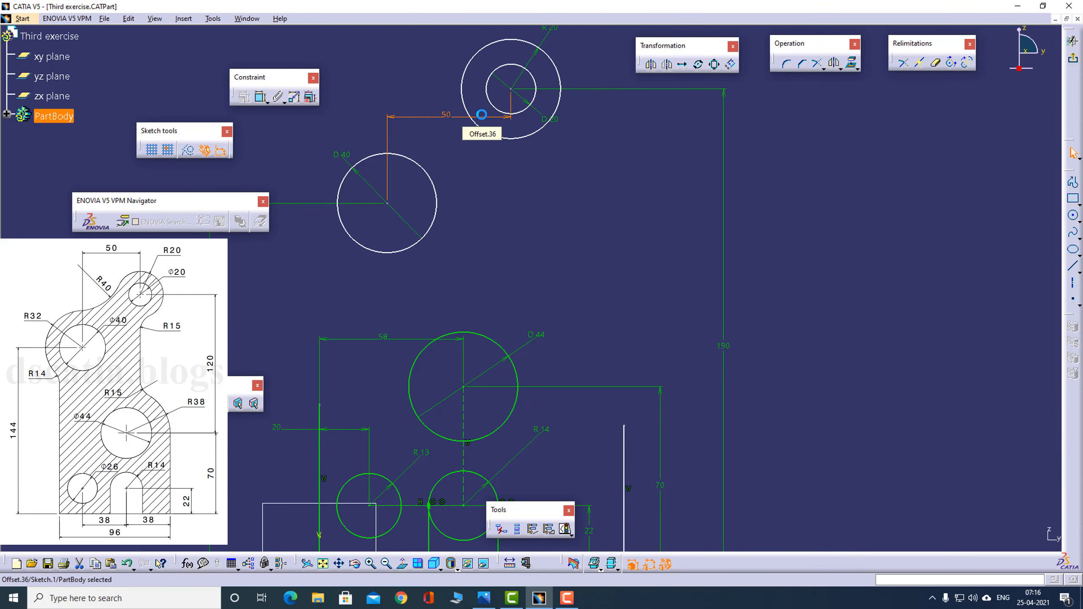
pyautogui.hotkey('alt', 'Tab')
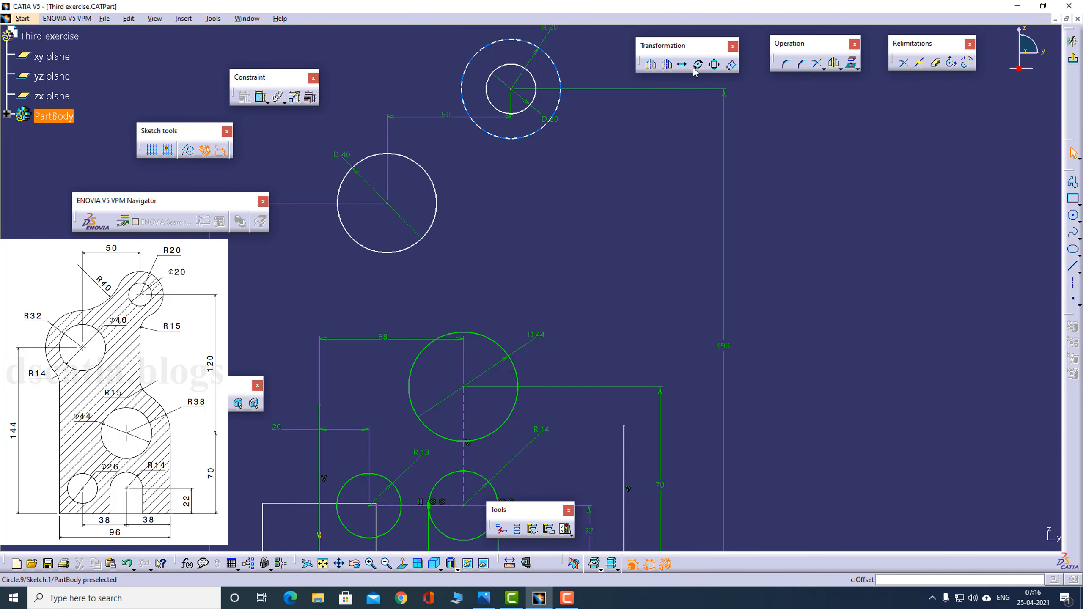
pyautogui.click(260, 97)
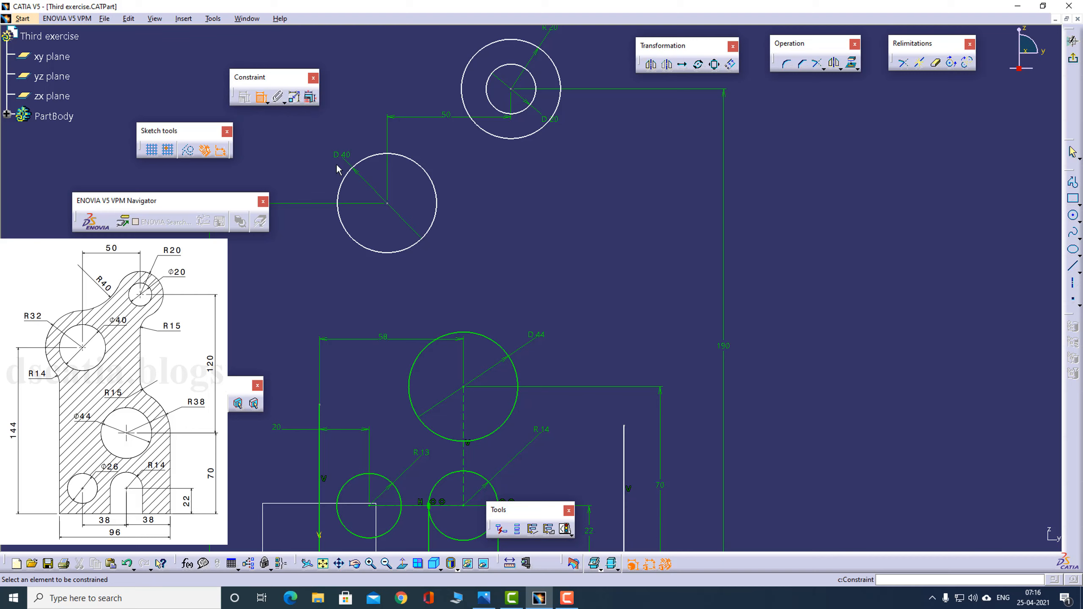
pyautogui.click(320, 444)
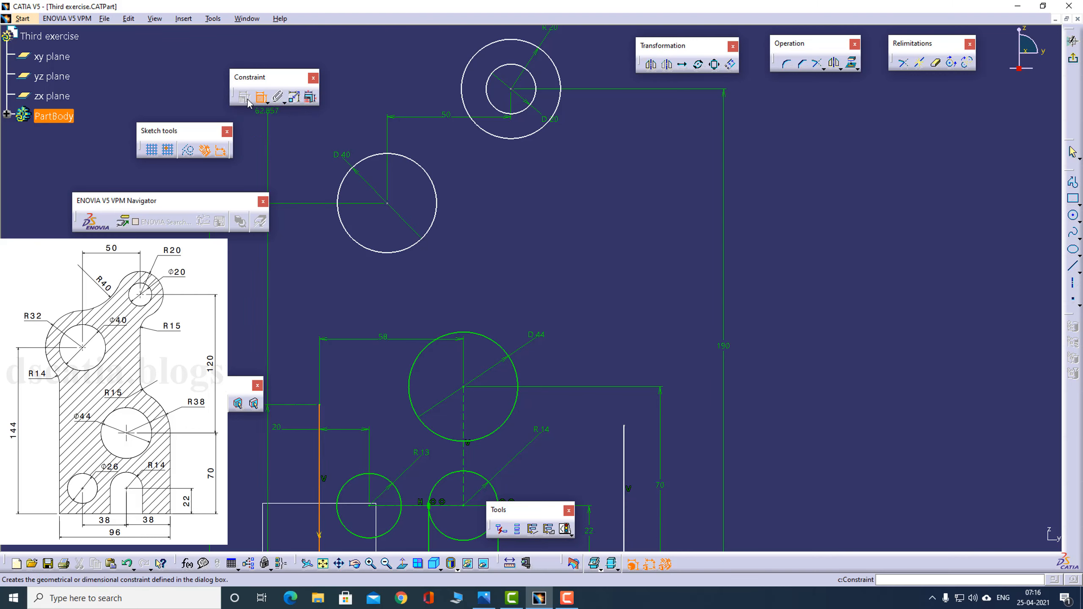
pyautogui.click(260, 98)
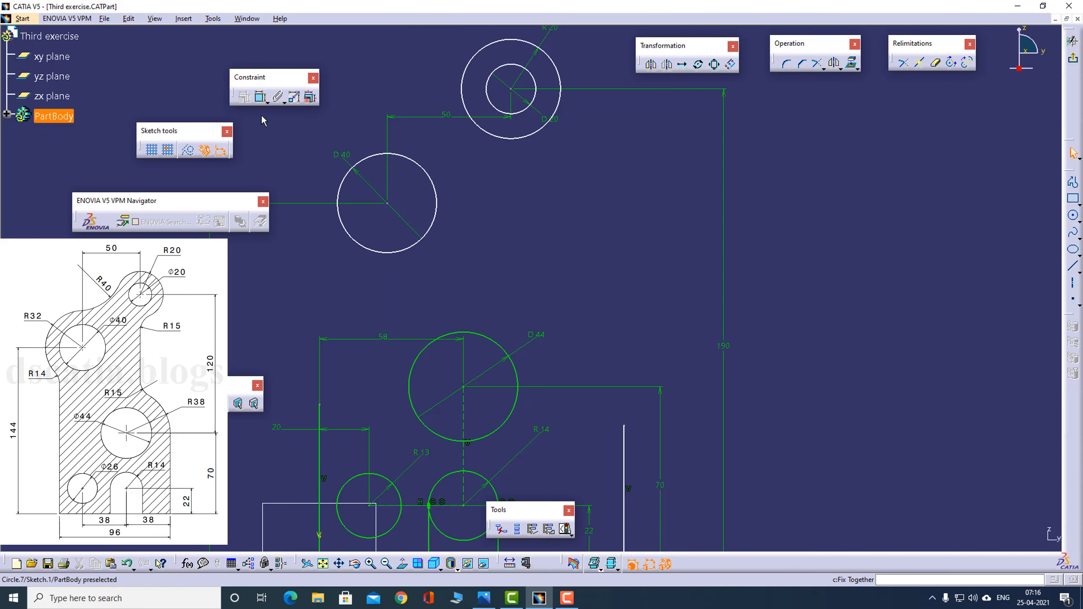
# - Draw a line from the 40 mm circle's centre to the centre of the R13 circle and convert it to a construction element
pyautogui.click(1073, 183)
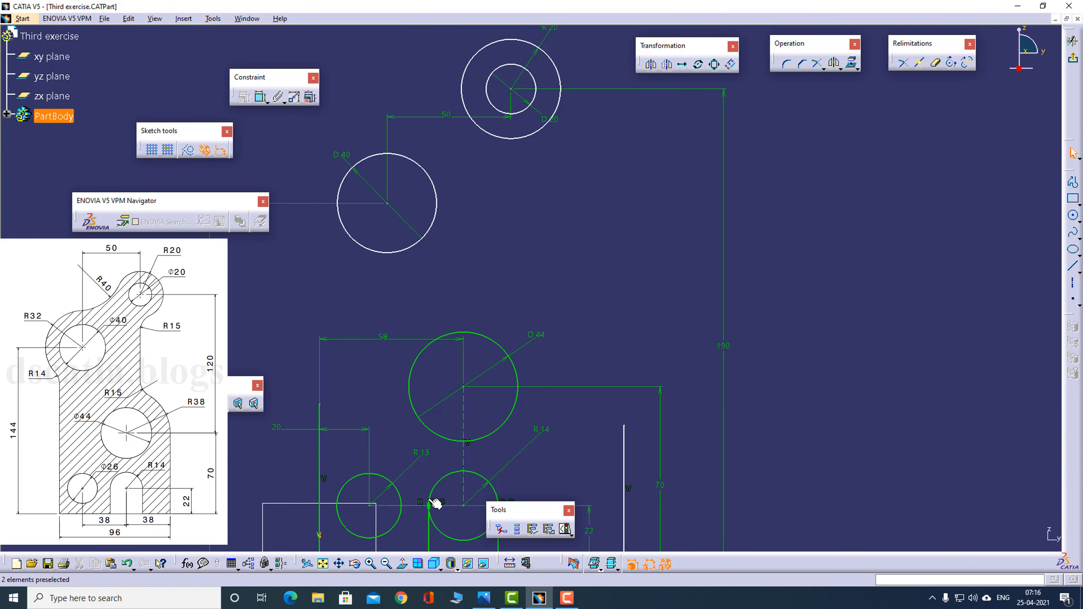
pyautogui.click(1073, 184)
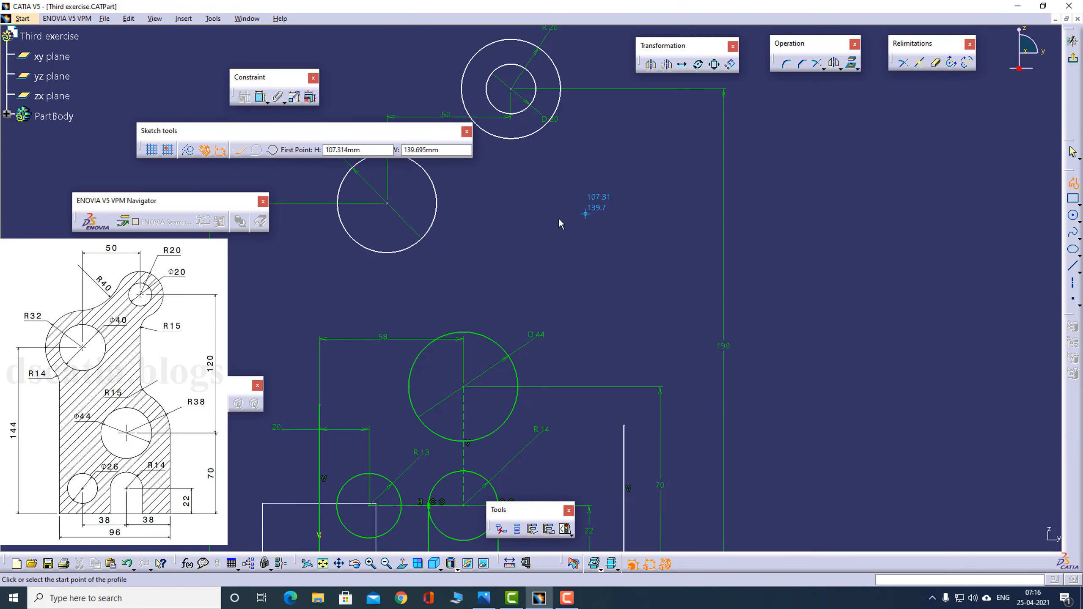
pyautogui.click(387, 203)
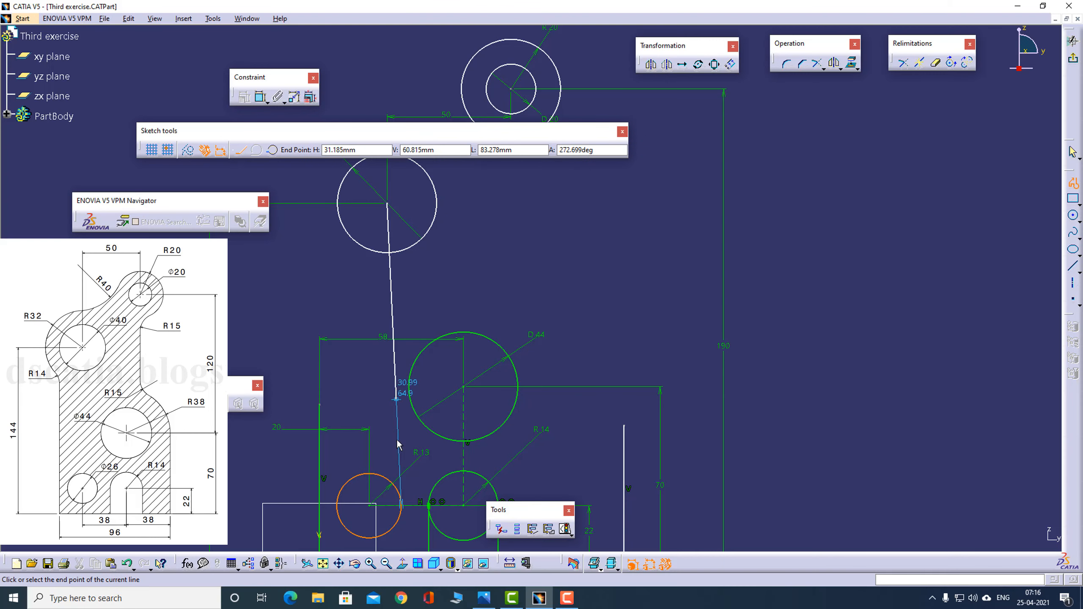
pyautogui.click(369, 504)
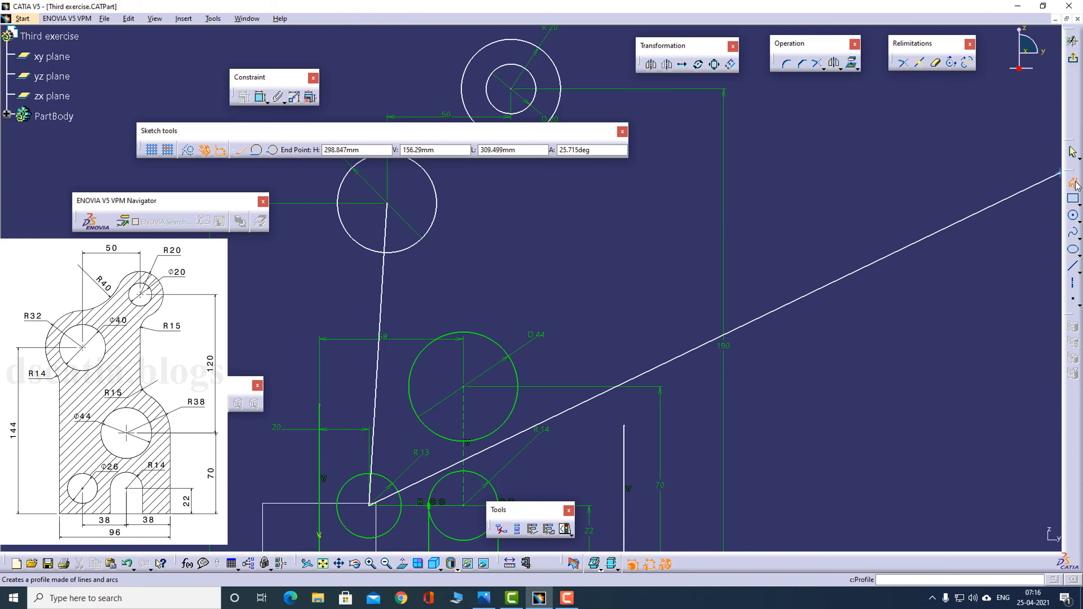
pyautogui.click(1072, 152)
pyautogui.click(188, 150)
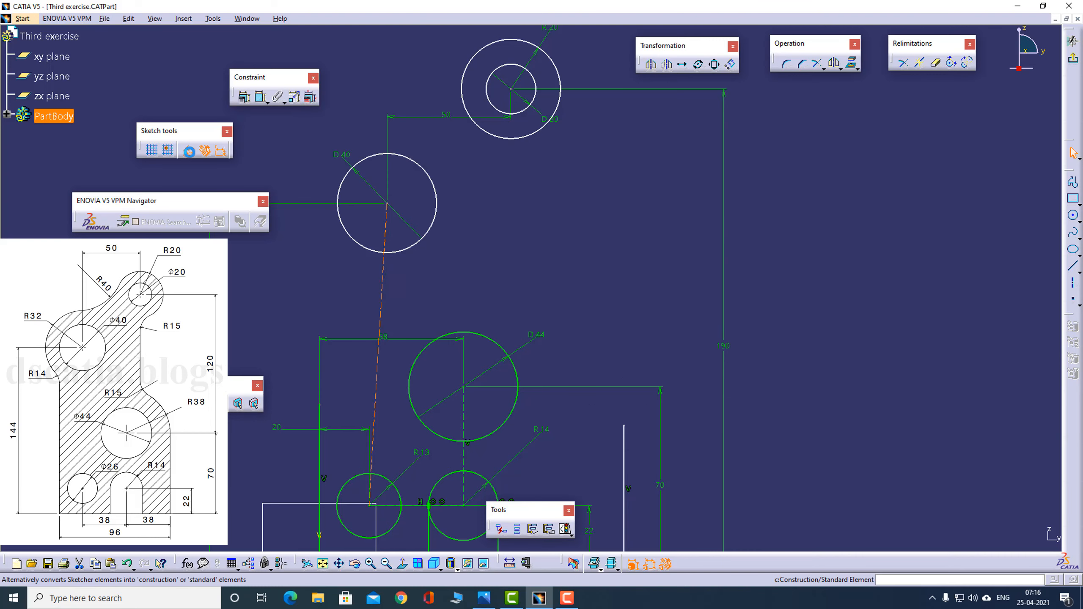
pyautogui.click(416, 278)
# - Apply a vertical constraint to the construction line joining the 40 mm and R13 circle centres
pyautogui.click(382, 291)
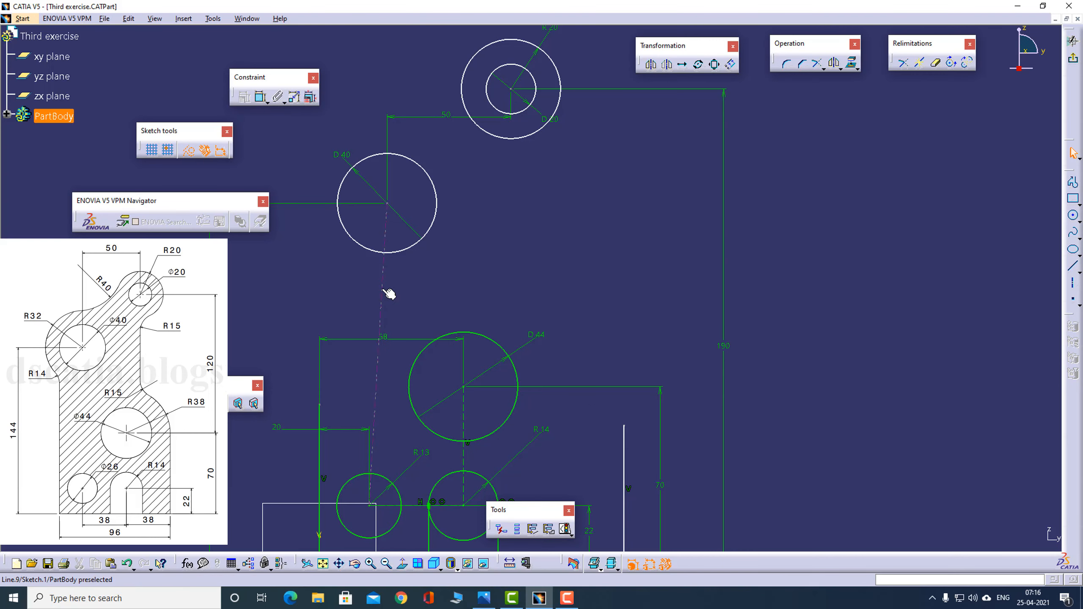
pyautogui.rightClick(383, 290)
pyautogui.moveTo(455, 462)
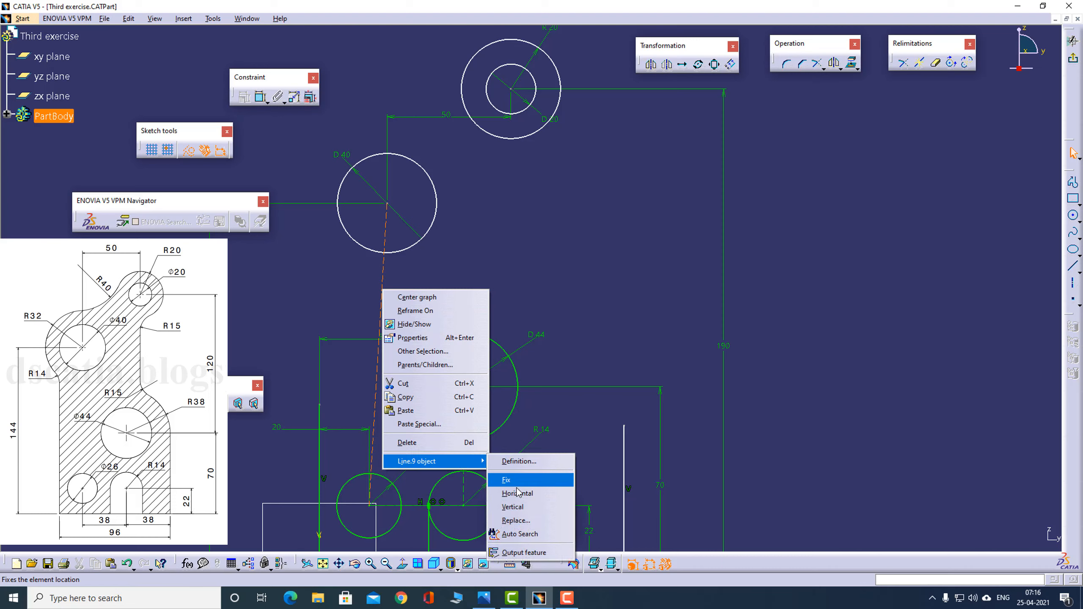
pyautogui.click(513, 507)
pyautogui.click(584, 329)
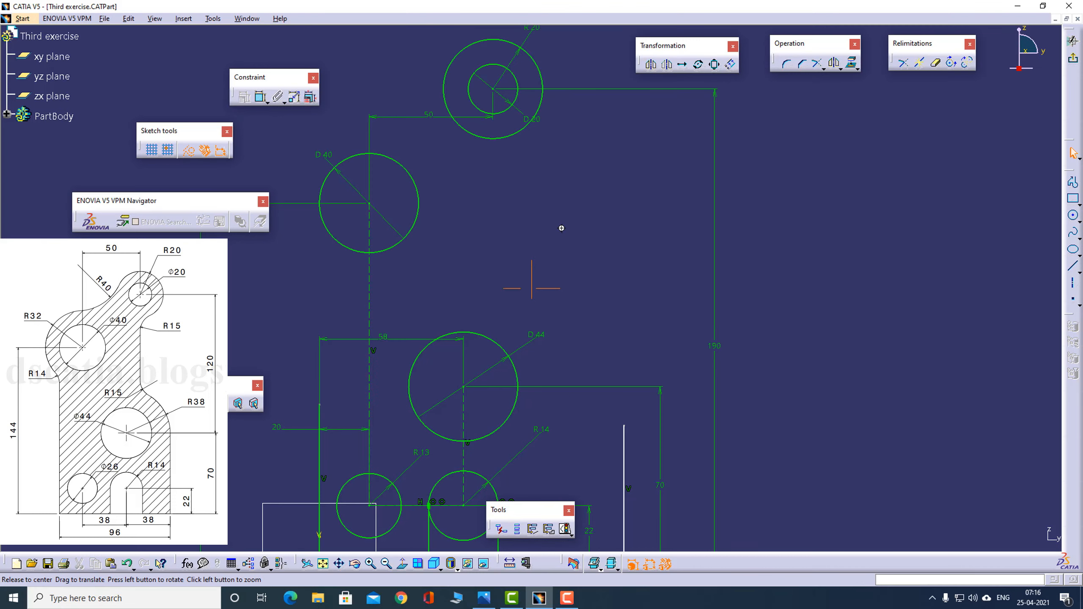
# - Extend the plate's left vertical line upward to slightly above the 40 mm circle's centre, checking the reference drawing
pyautogui.moveTo(561, 225)
pyautogui.mouseDown(button='middle')
pyautogui.moveTo(590, 217)
pyautogui.moveTo(623, 159)
pyautogui.mouseUp(button='middle')
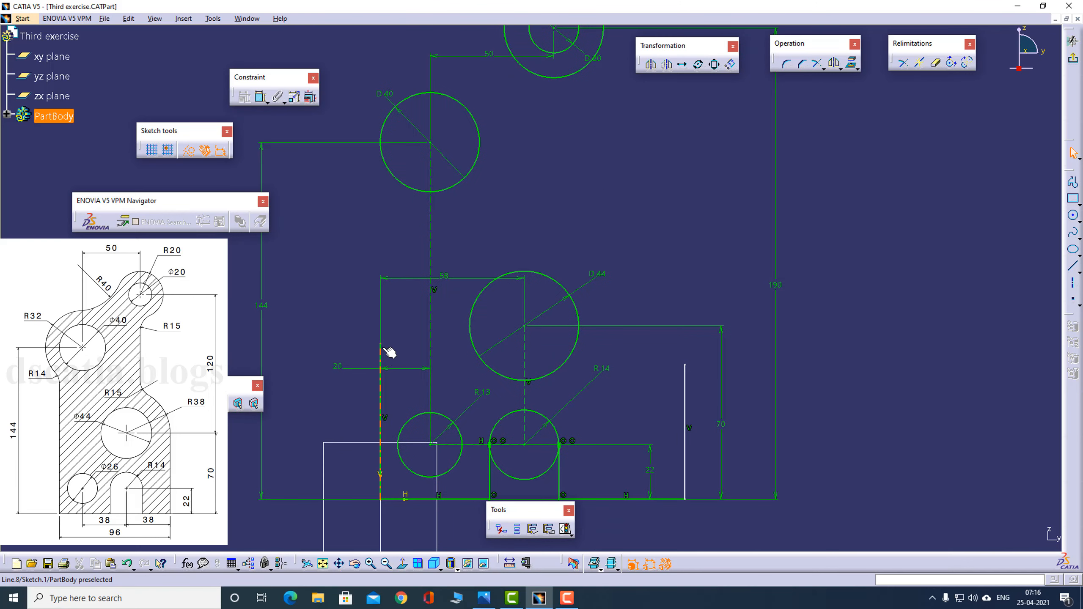
pyautogui.moveTo(380, 344); pyautogui.dragTo(404, 69)
pyautogui.moveTo(665, 185)
pyautogui.mouseDown(button='middle')
pyautogui.moveTo(617, 290)
pyautogui.moveTo(641, 300)
pyautogui.mouseUp(button='middle')
pyautogui.hotkey('alt', 'Tab')
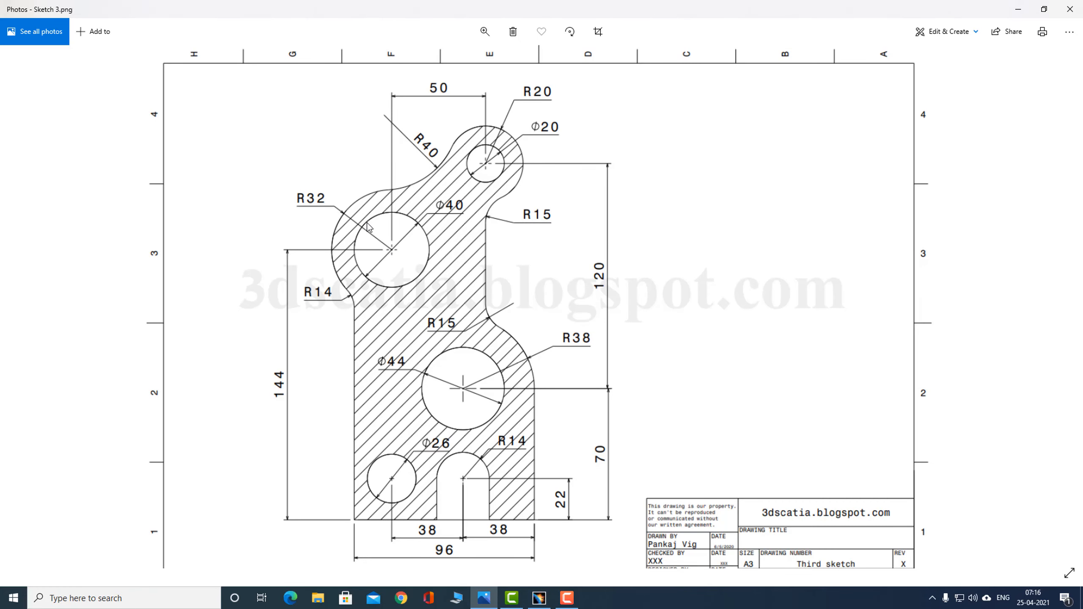
pyautogui.click(1044, 9)
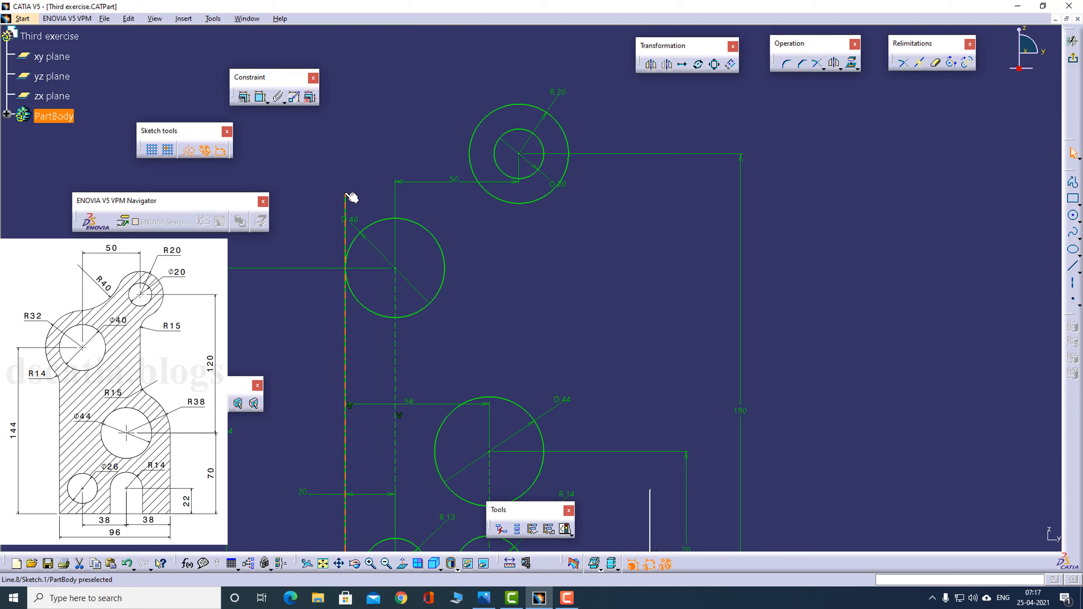
pyautogui.moveTo(346, 194); pyautogui.dragTo(378, 241)
pyautogui.click(423, 265)
# - Check the reference drawing, then draw a standard-element circle of about 31 mm radius concentric with the 40 mm circle
pyautogui.hotkey('alt', 'Tab')
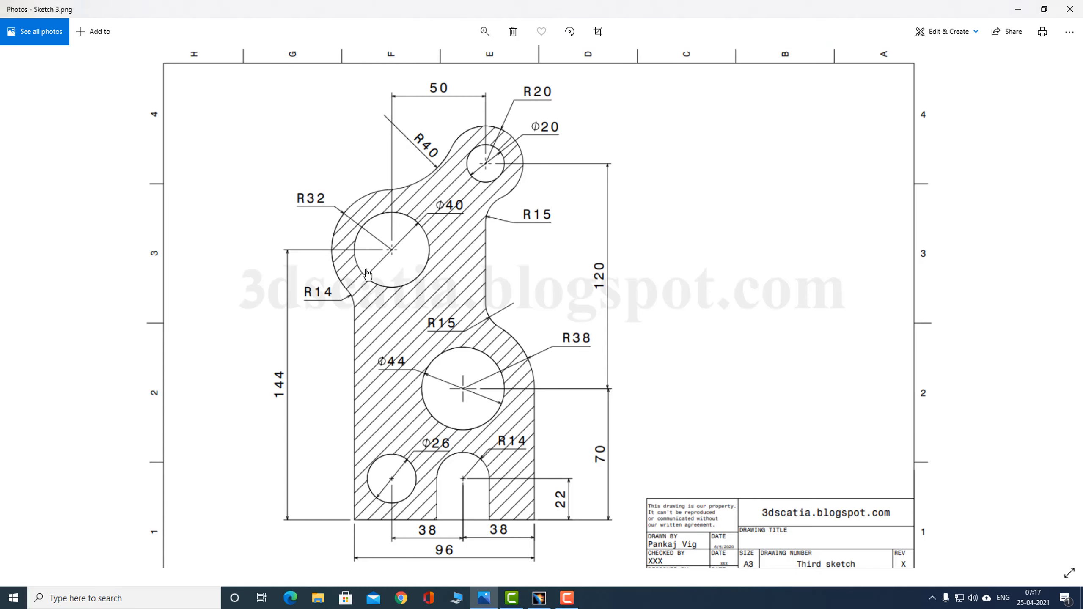
pyautogui.hotkey('alt', 'Tab')
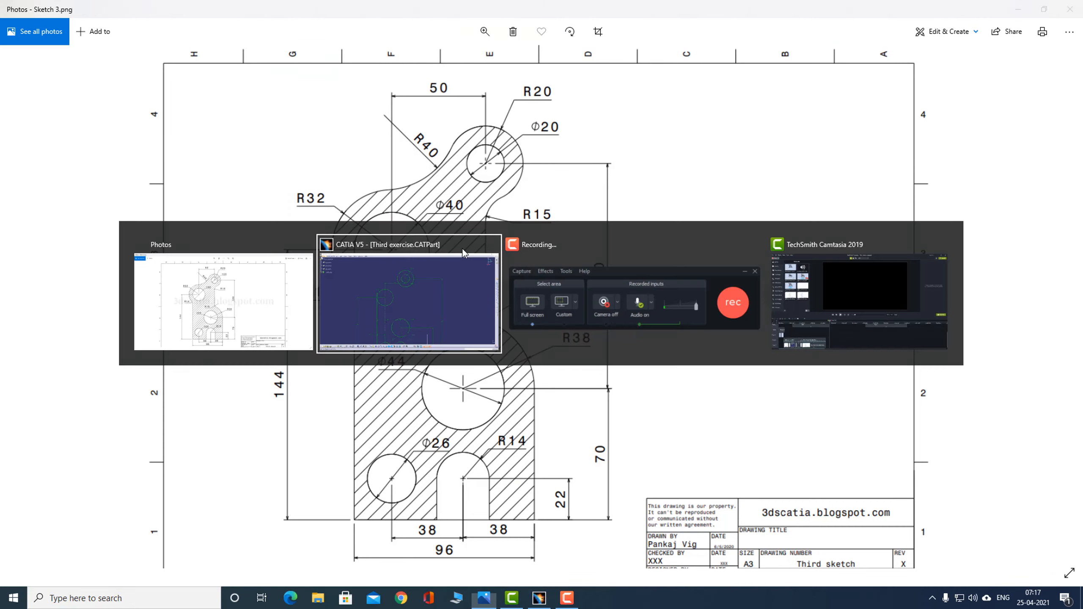
pyautogui.hotkey('alt', 'Tab')
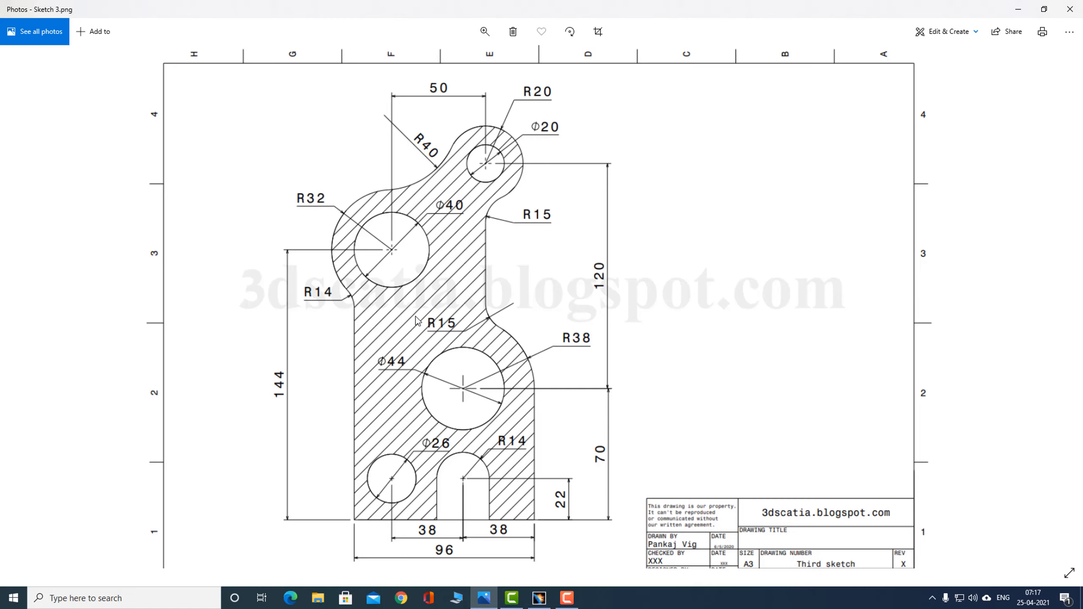
pyautogui.hotkey('alt', 'Tab')
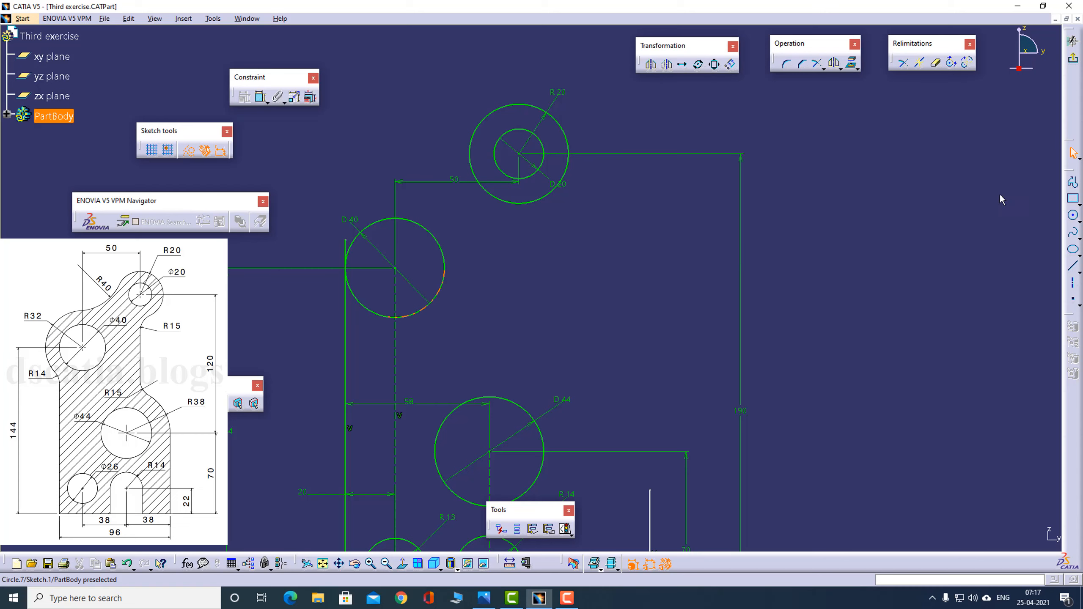
pyautogui.click(1074, 216)
pyautogui.click(395, 268)
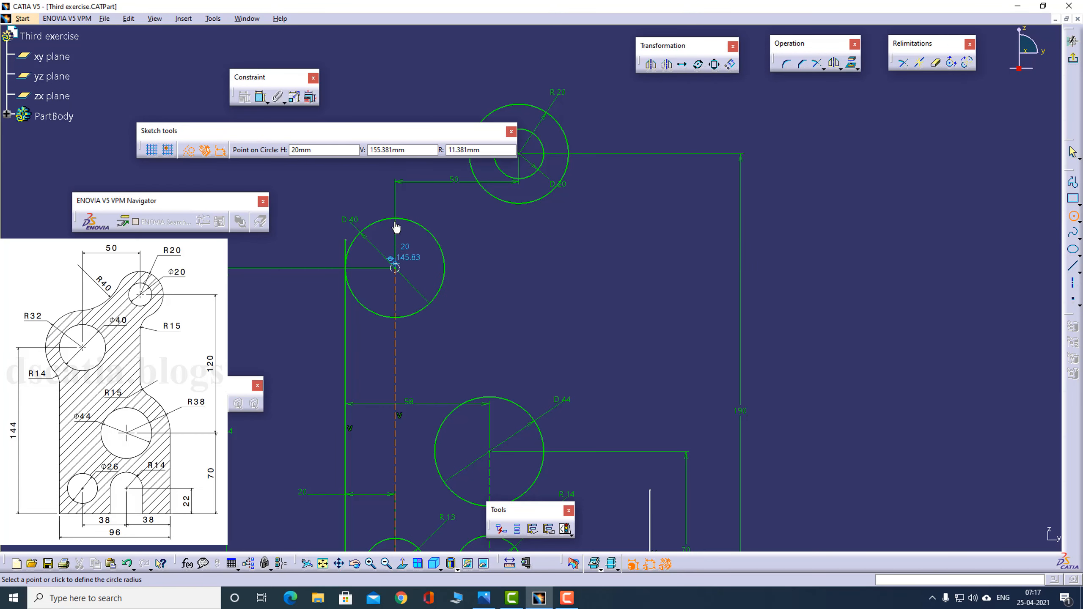
pyautogui.click(385, 192)
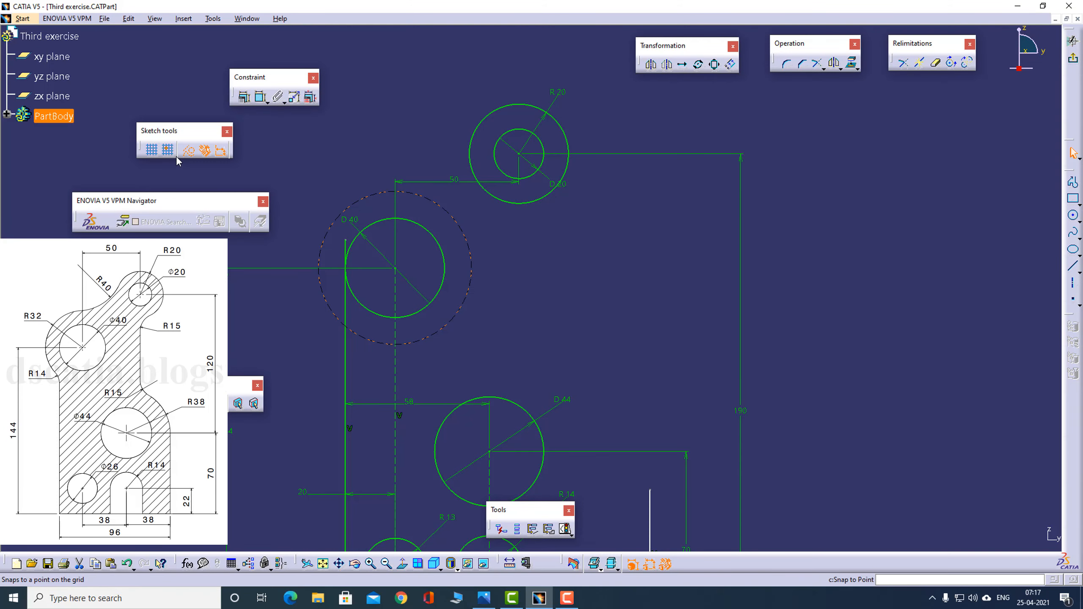
pyautogui.click(191, 151)
# - Dimension the circle around the 40 mm hole as a radius of 32 mm
pyautogui.click(261, 97)
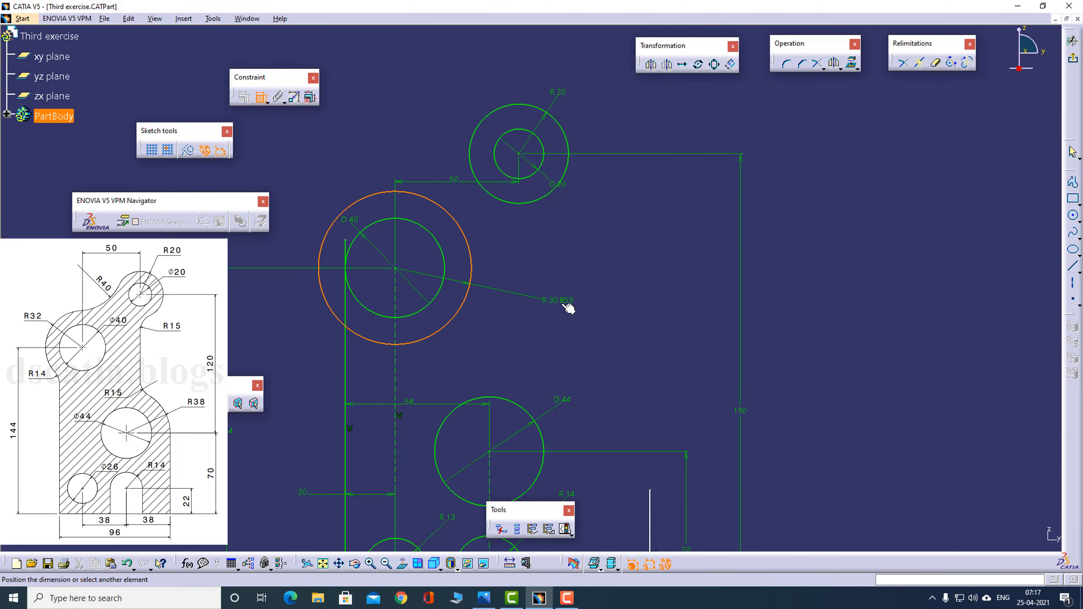
pyautogui.click(567, 280)
pyautogui.doubleClick(555, 282)
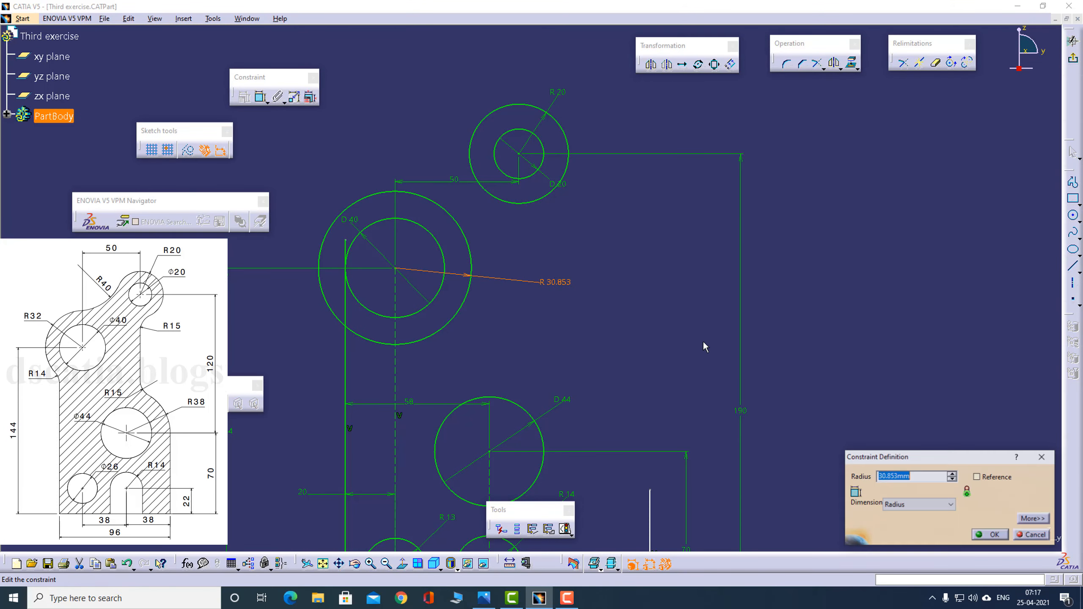
pyautogui.write('32')
pyautogui.press('Return')
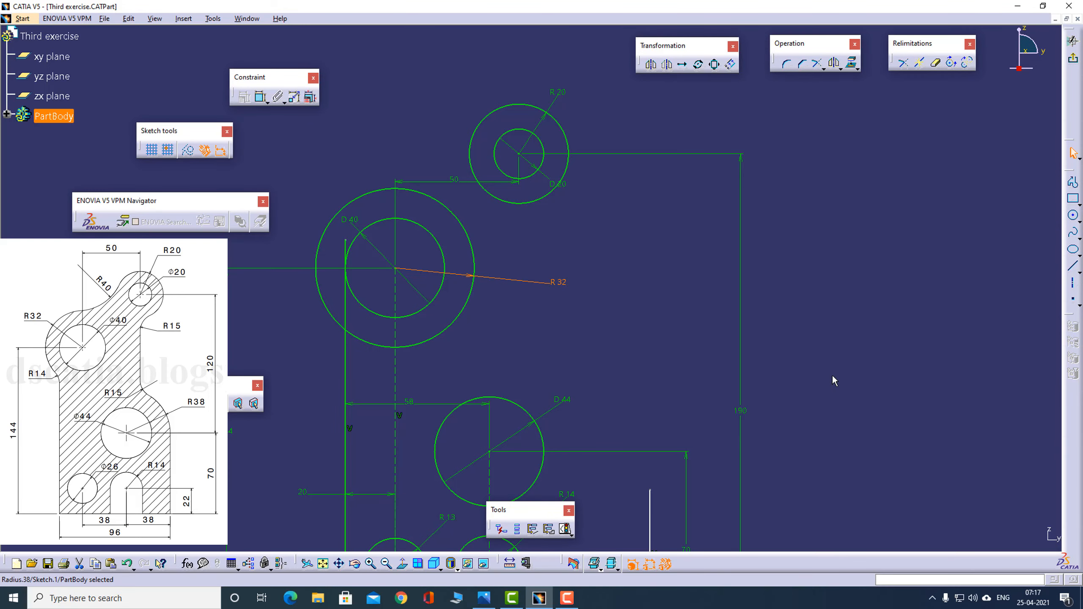
pyautogui.click(663, 322)
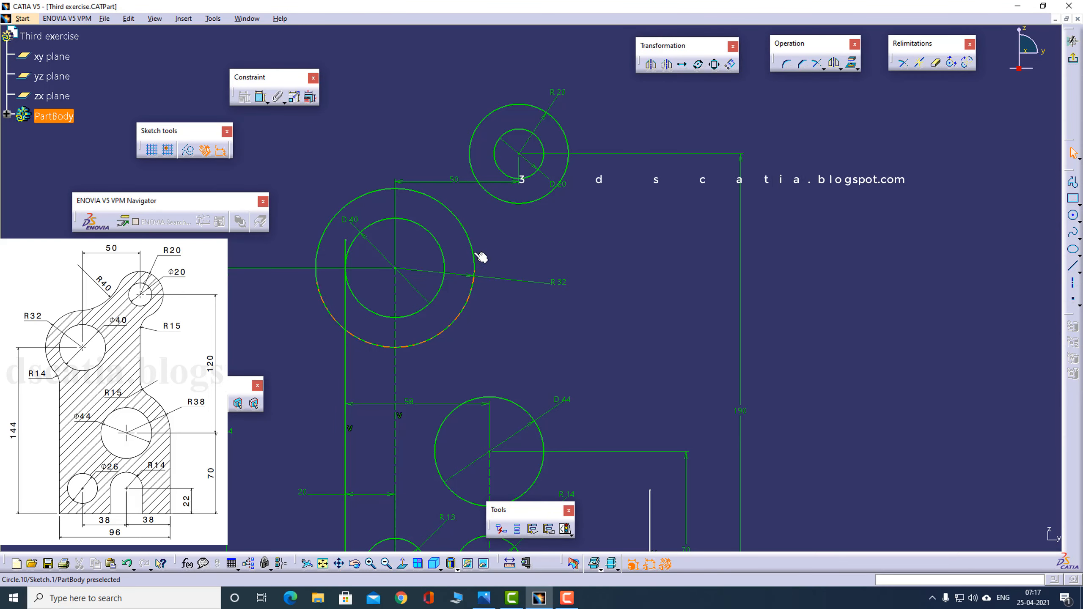
# - Check the reference drawing, then sketch a short vertical line below the R20 circle for the plate's upper right edge
pyautogui.hotkey('alt', 'Tab')
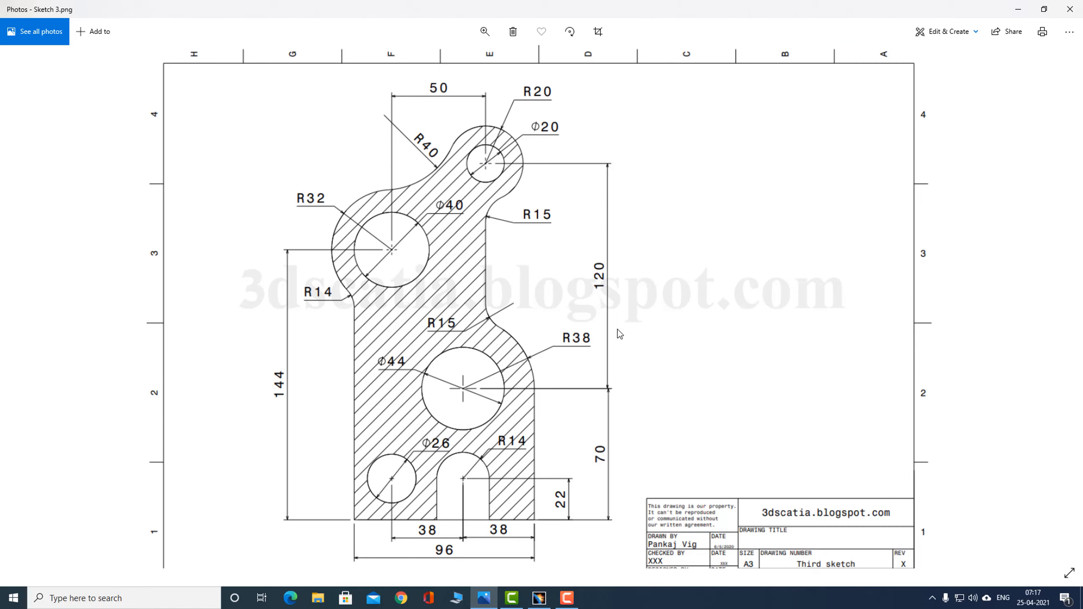
pyautogui.hotkey('alt', 'Tab')
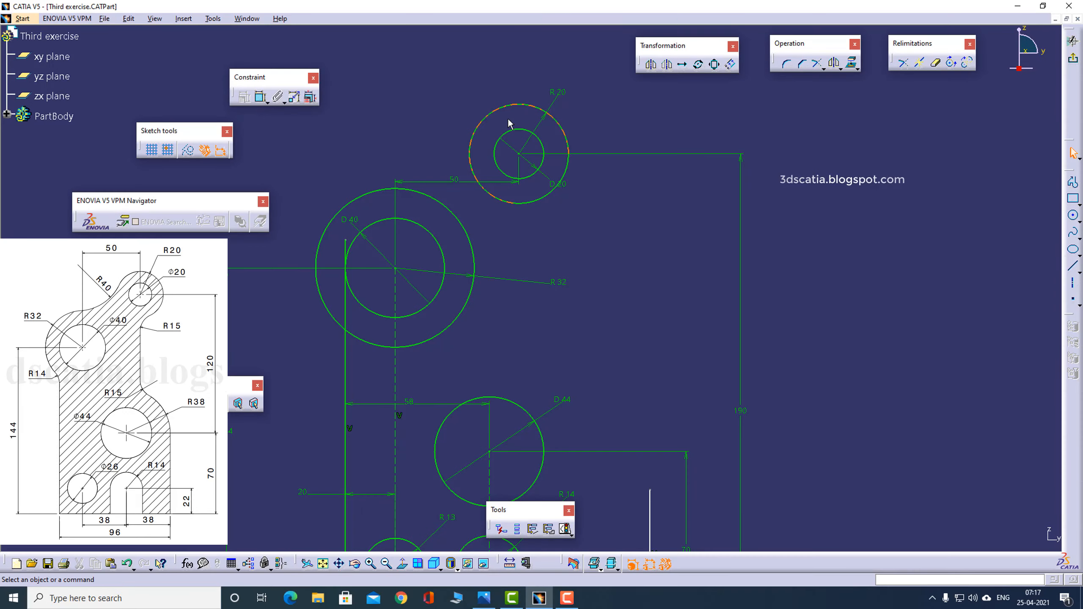
pyautogui.click(259, 101)
pyautogui.hotkey('alt', 'Tab')
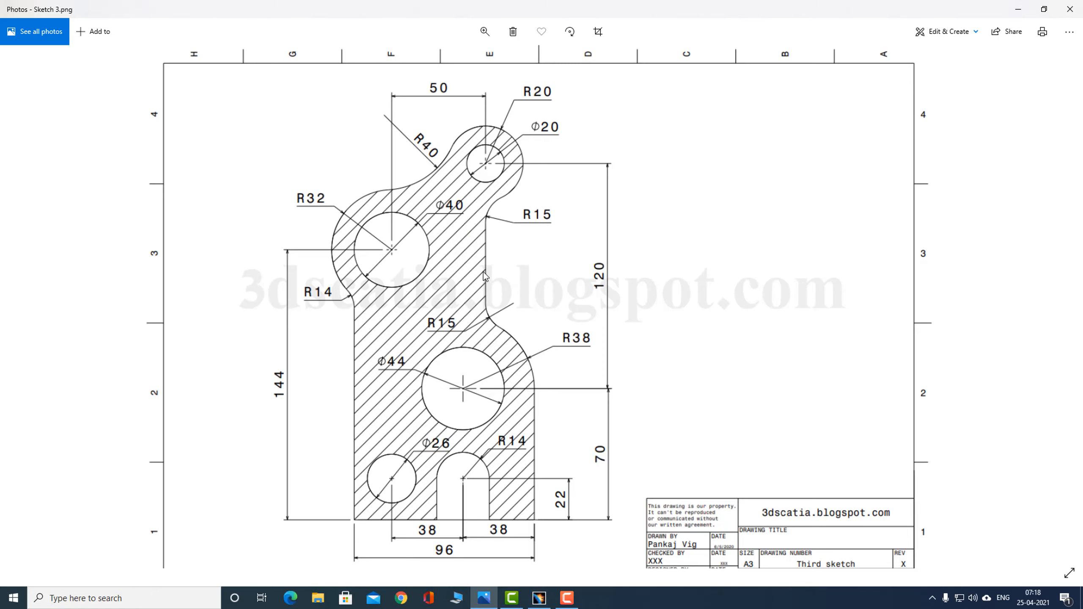
pyautogui.hotkey('alt', 'Tab')
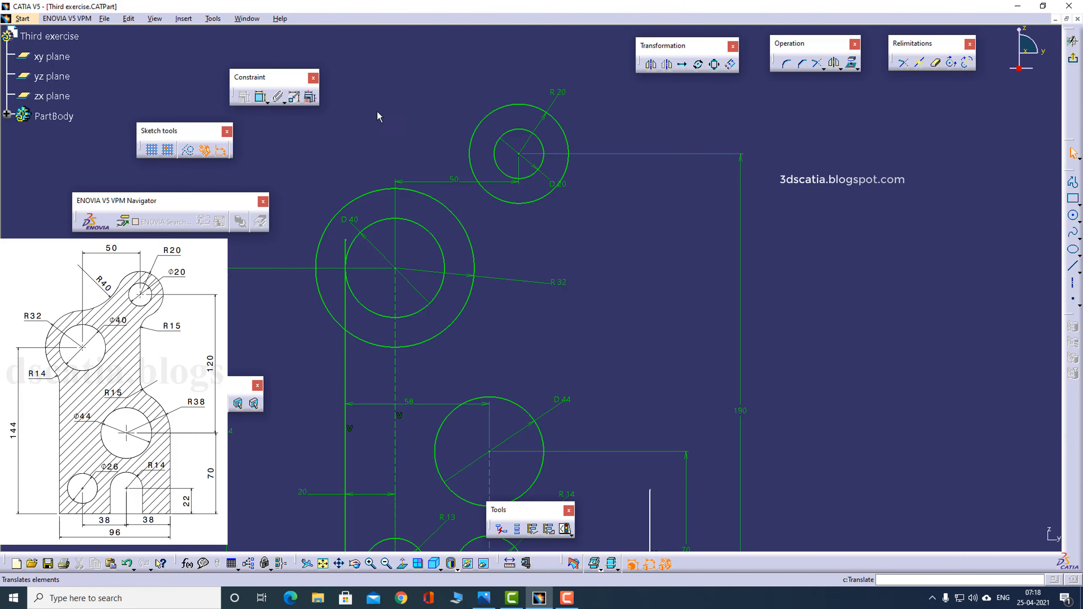
pyautogui.click(1072, 182)
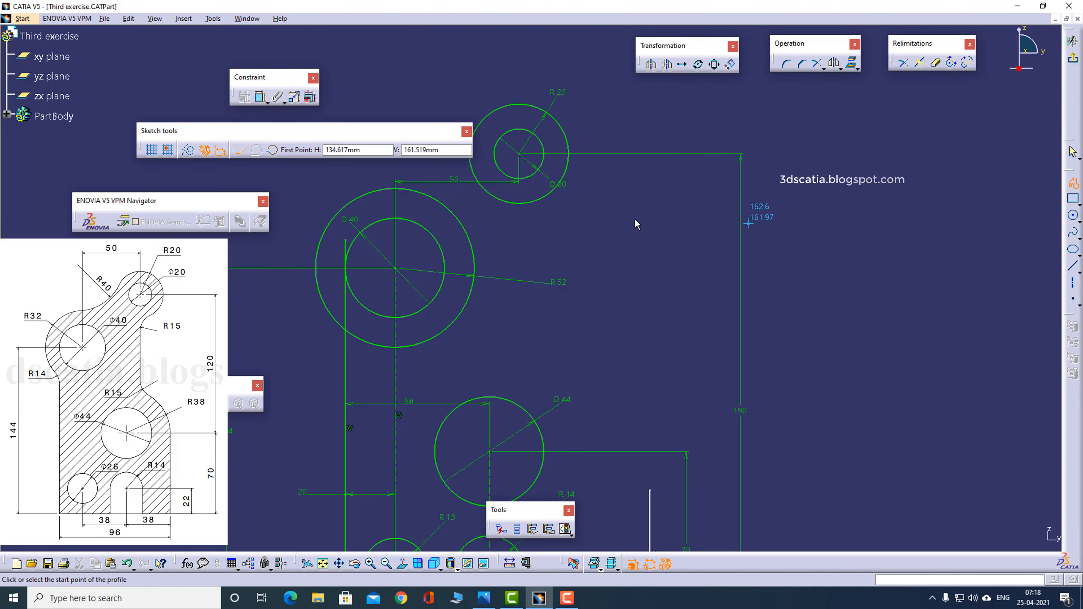
pyautogui.click(519, 244)
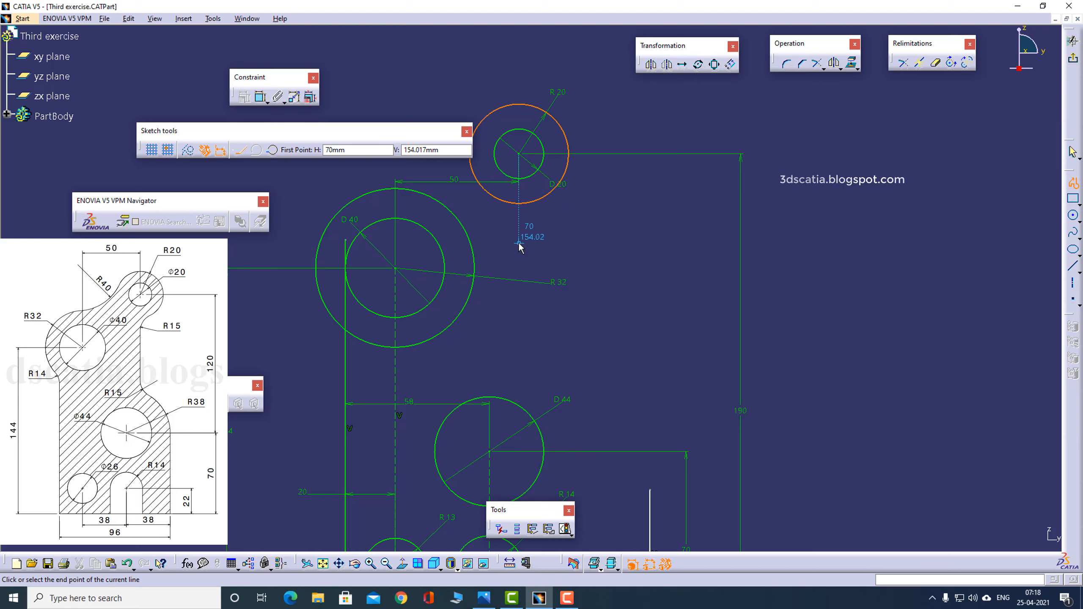
pyautogui.click(519, 344)
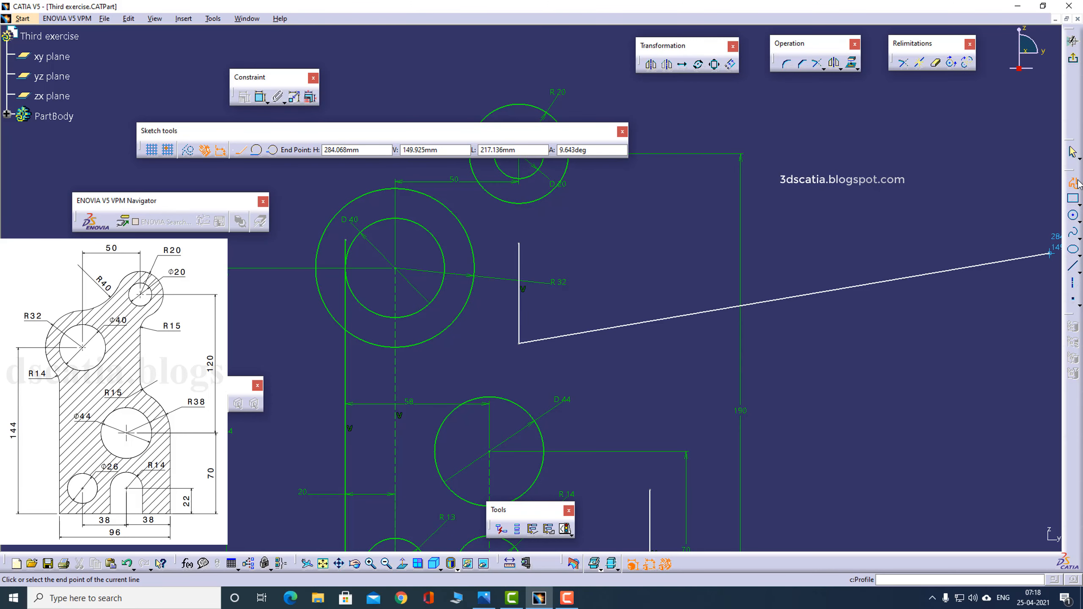
pyautogui.press('Escape')
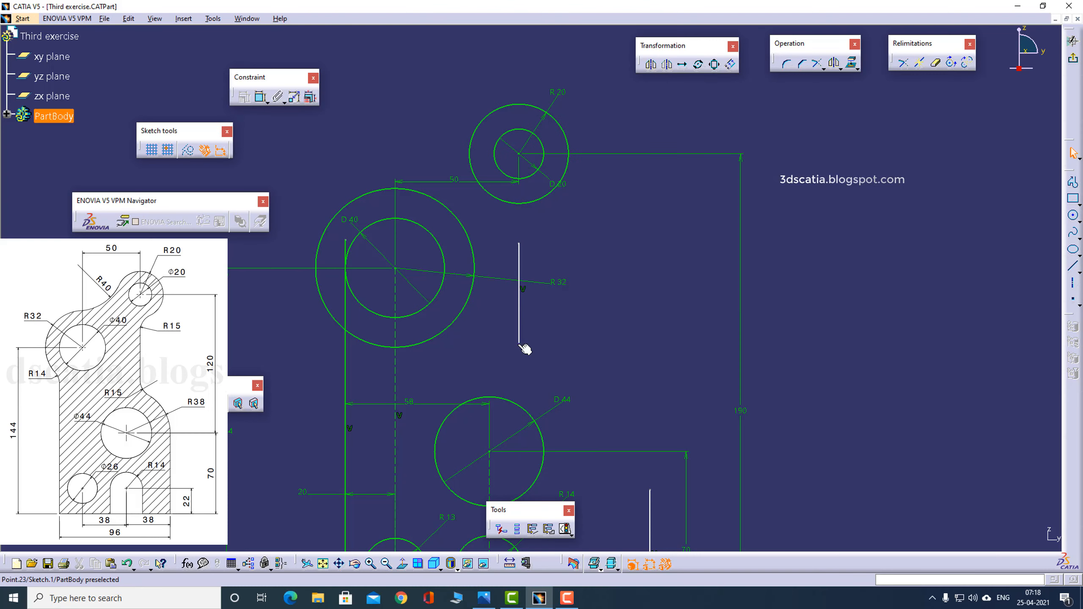
# - Stretch the new vertical line down to the 44 mm circle and up into the R20 circle
pyautogui.moveTo(522, 388); pyautogui.dragTo(514, 439)
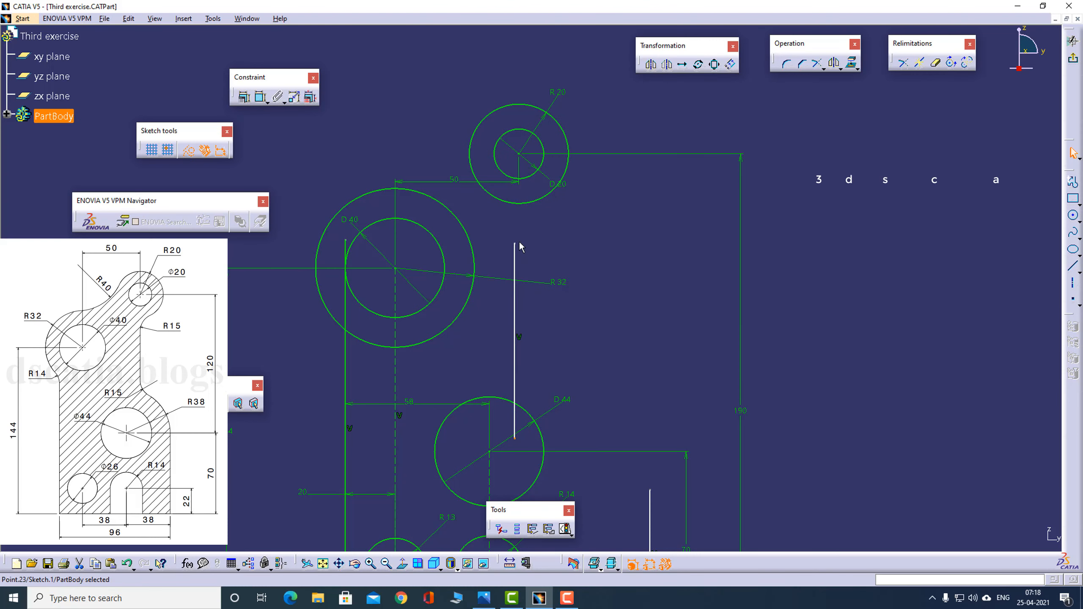
pyautogui.moveTo(514, 244); pyautogui.dragTo(544, 172)
pyautogui.click(575, 213)
# - Constrain the plate's upper right vertical line to be coincident with the centre of the 20 mm hole
pyautogui.click(544, 229)
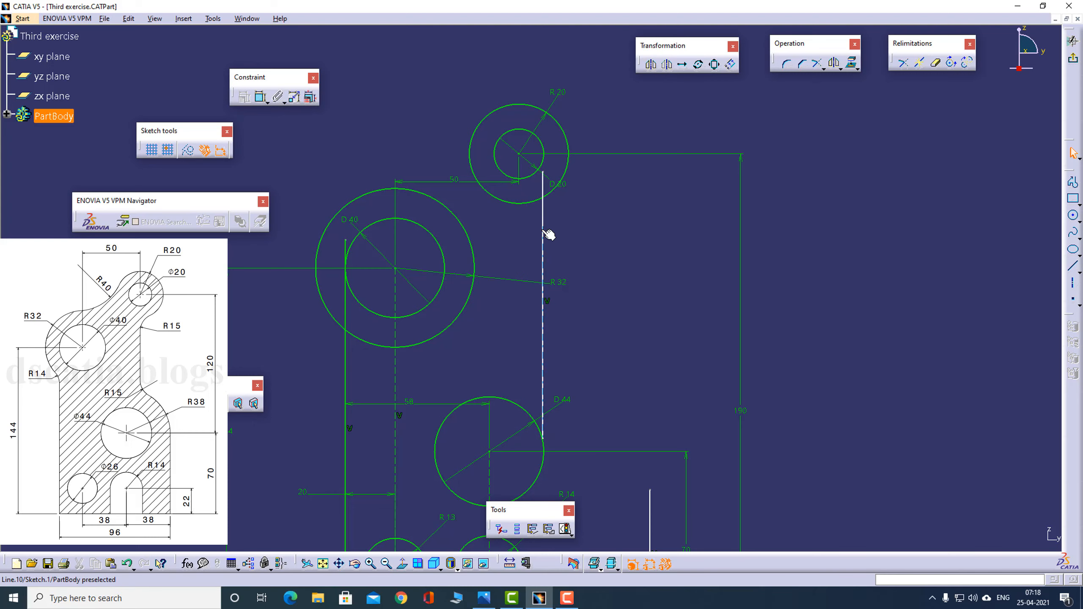
pyautogui.keyDown('ctrl'); pyautogui.click(519, 154); pyautogui.keyUp('ctrl')
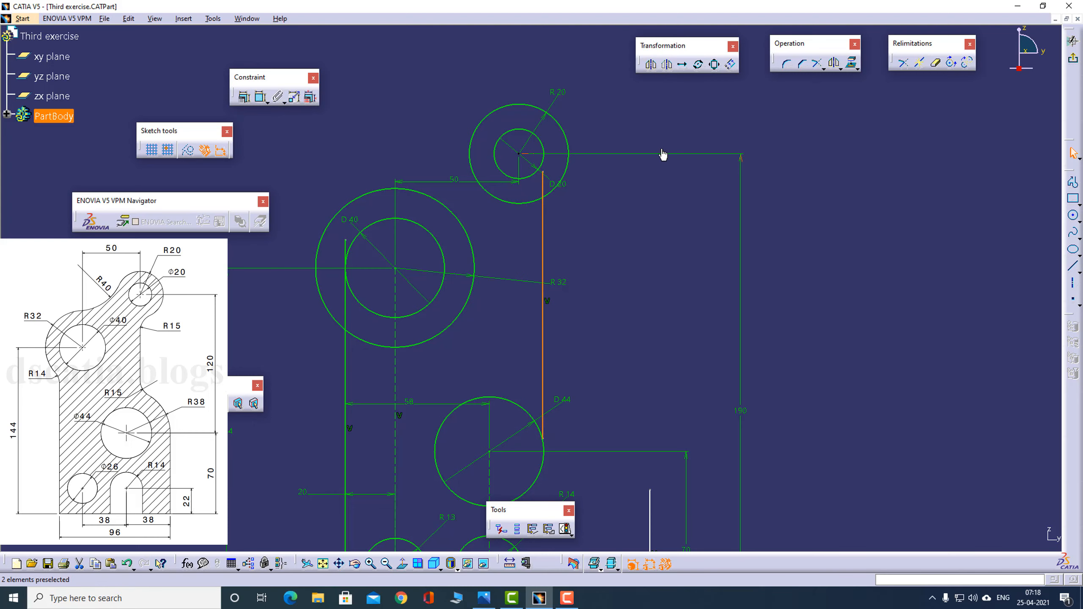
pyautogui.click(244, 97)
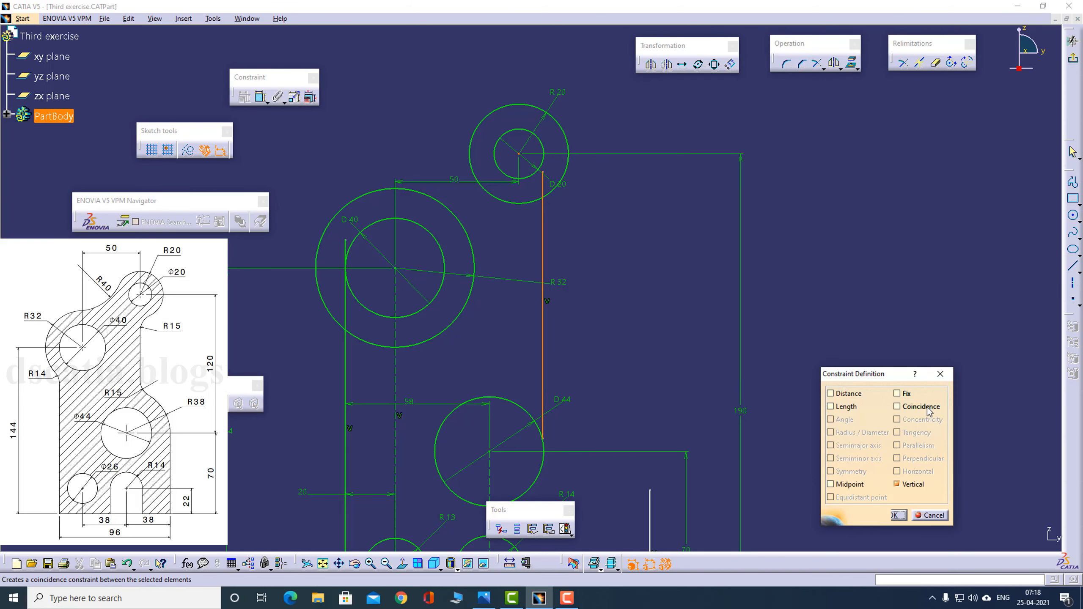
pyautogui.click(921, 406)
pyautogui.click(898, 515)
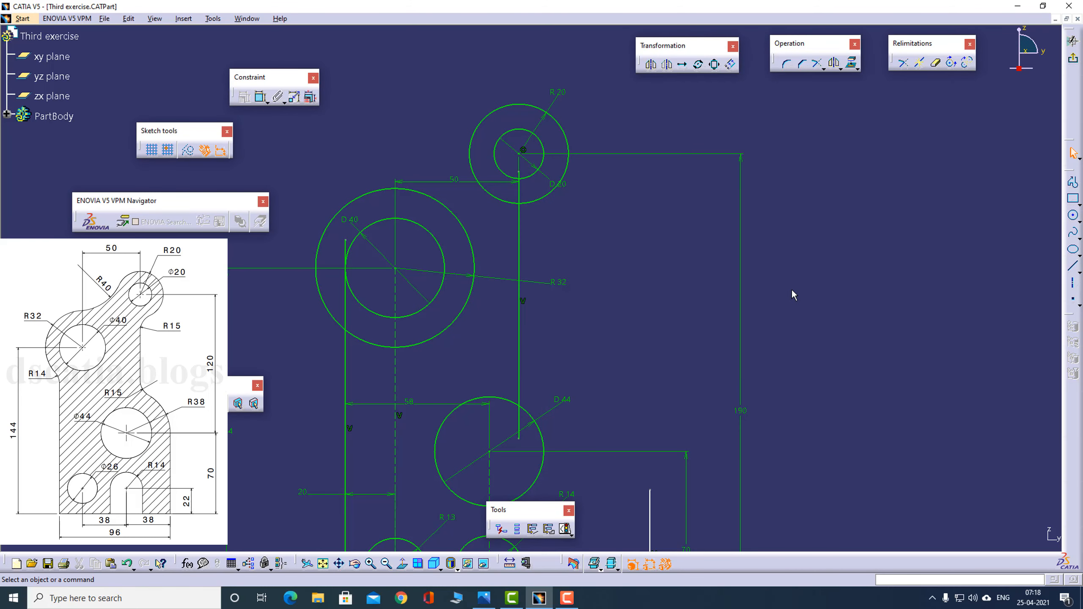
# - Check the reference drawing, then draw a circle of about 29 mm radius concentric with the 44 mm circle
pyautogui.hotkey('alt', 'Tab')
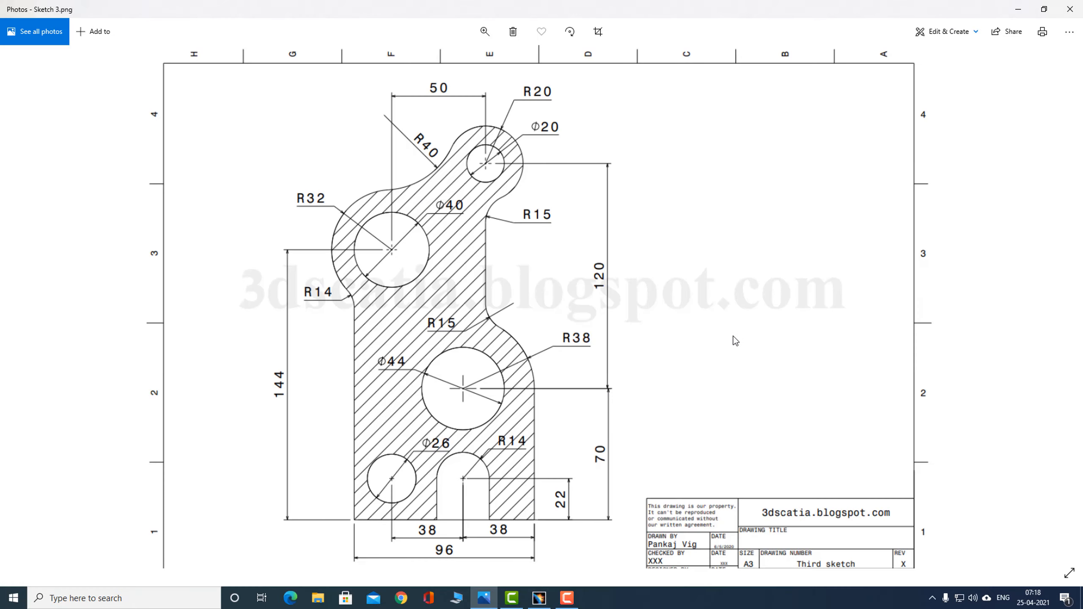
pyautogui.hotkey('alt', 'Tab')
pyautogui.moveTo(698, 327); pyautogui.dragTo(688, 231, button='middle')
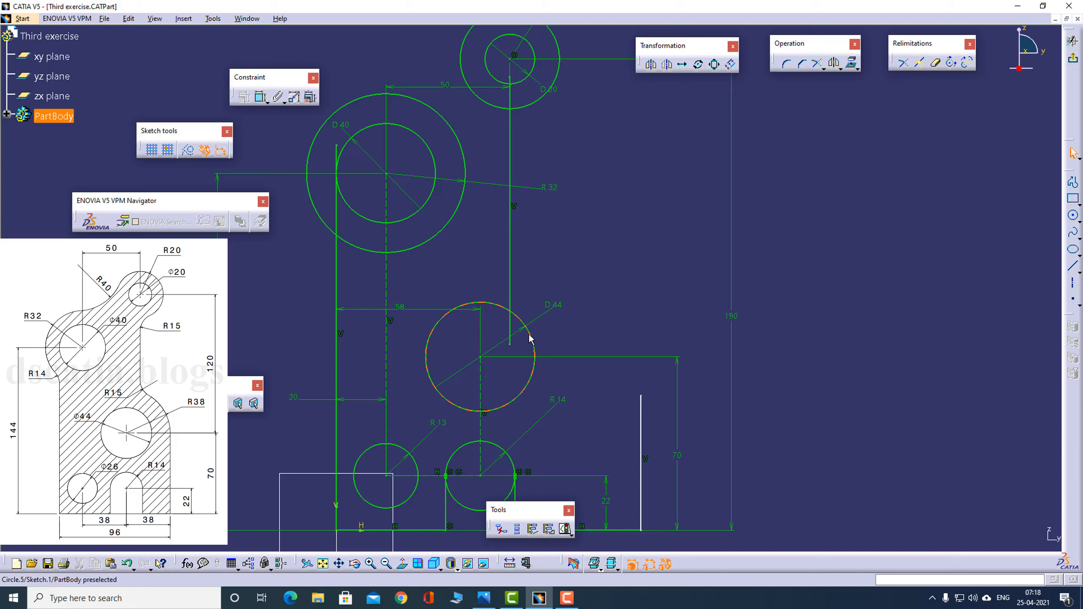
pyautogui.hotkey('alt', 'Tab')
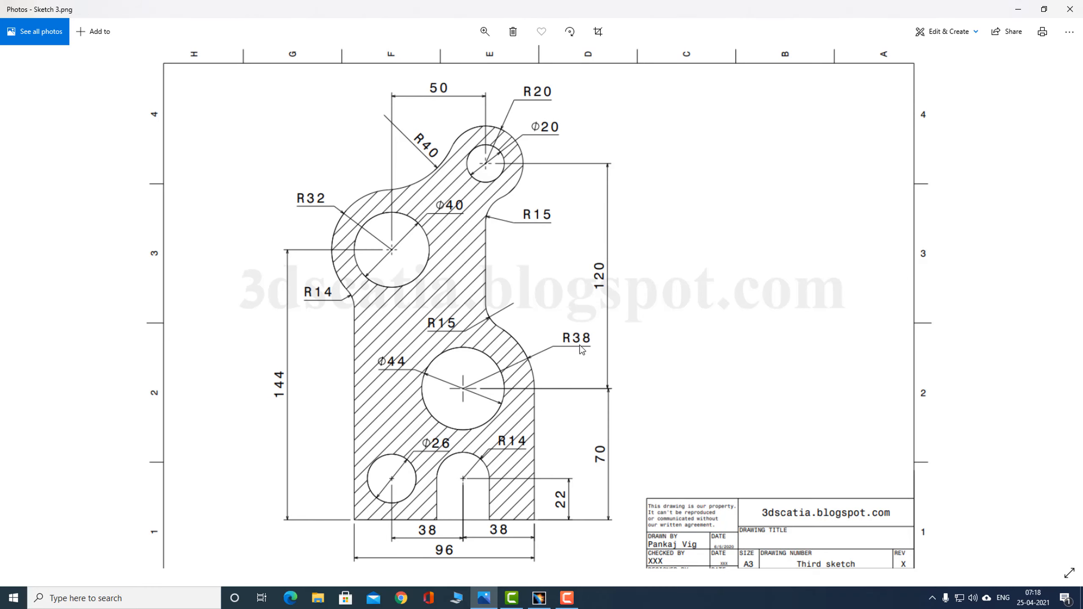
pyautogui.hotkey('alt', 'Tab')
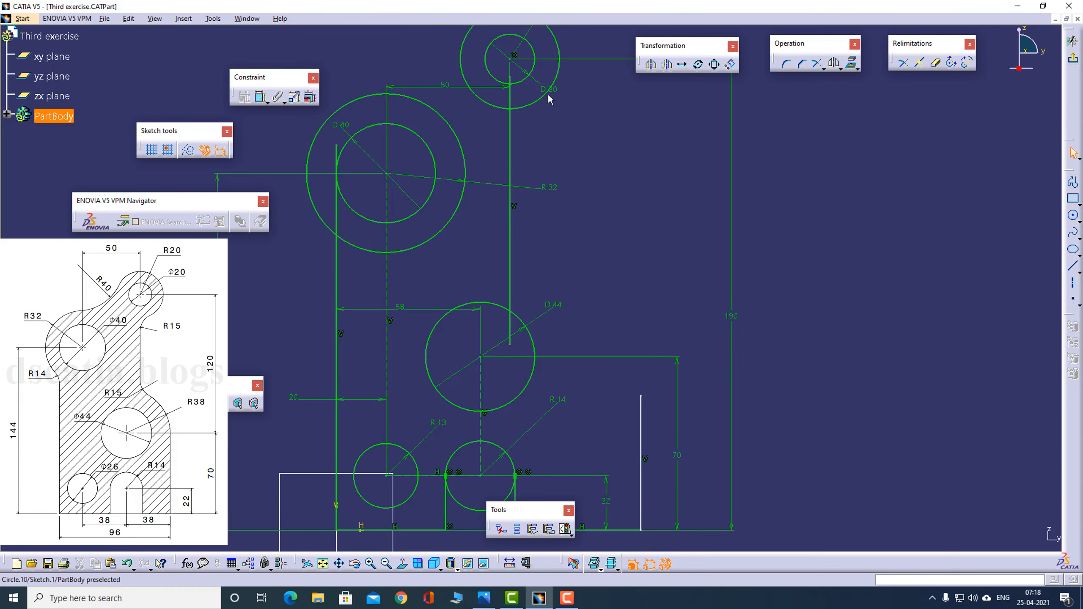
pyautogui.click(1073, 215)
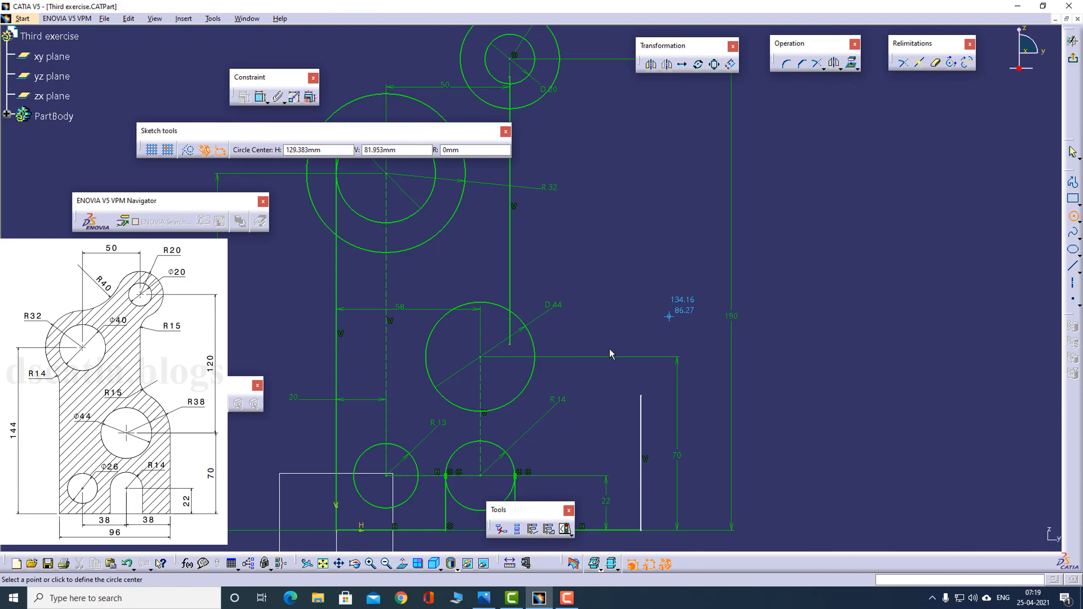
pyautogui.click(481, 357)
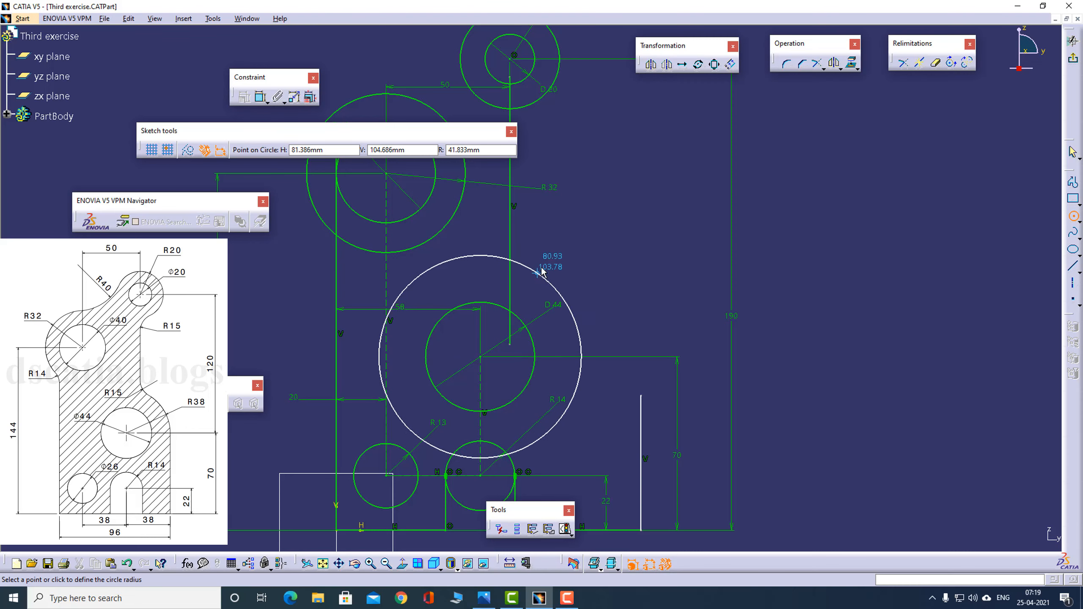
pyautogui.click(533, 307)
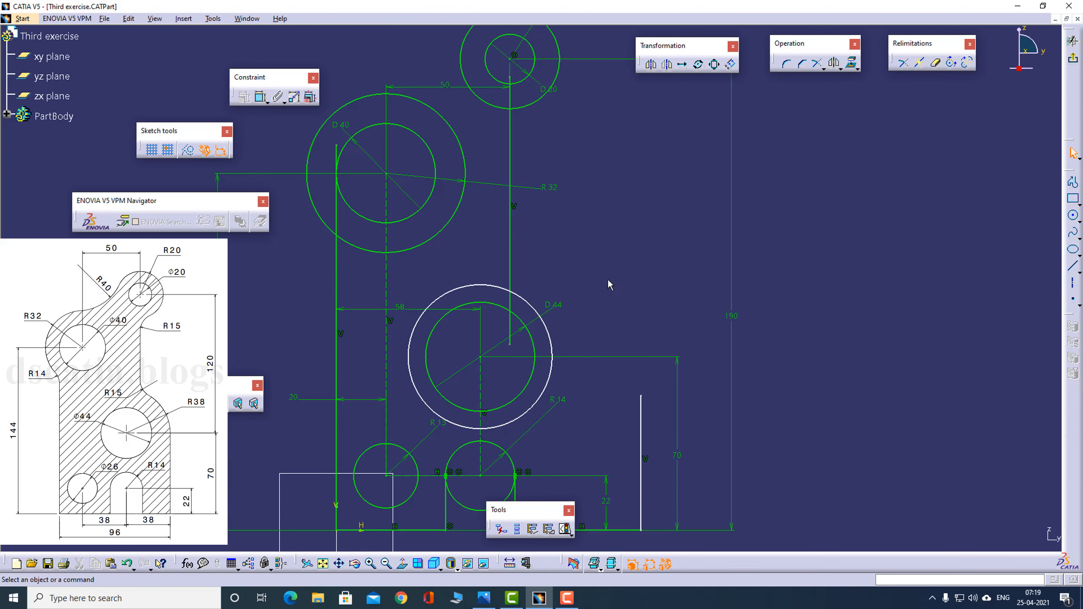
# - Check the reference drawing, then dimension the new circle around the 44 mm hole with a radius of 38 mm
pyautogui.hotkey('alt', 'Tab')
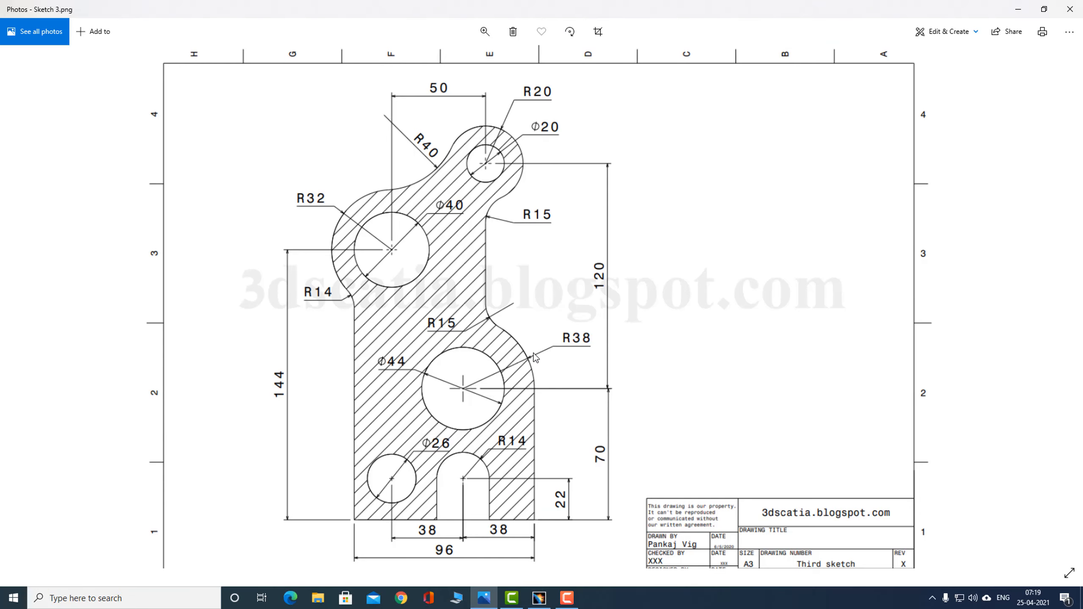
pyautogui.hotkey('alt', 'Tab')
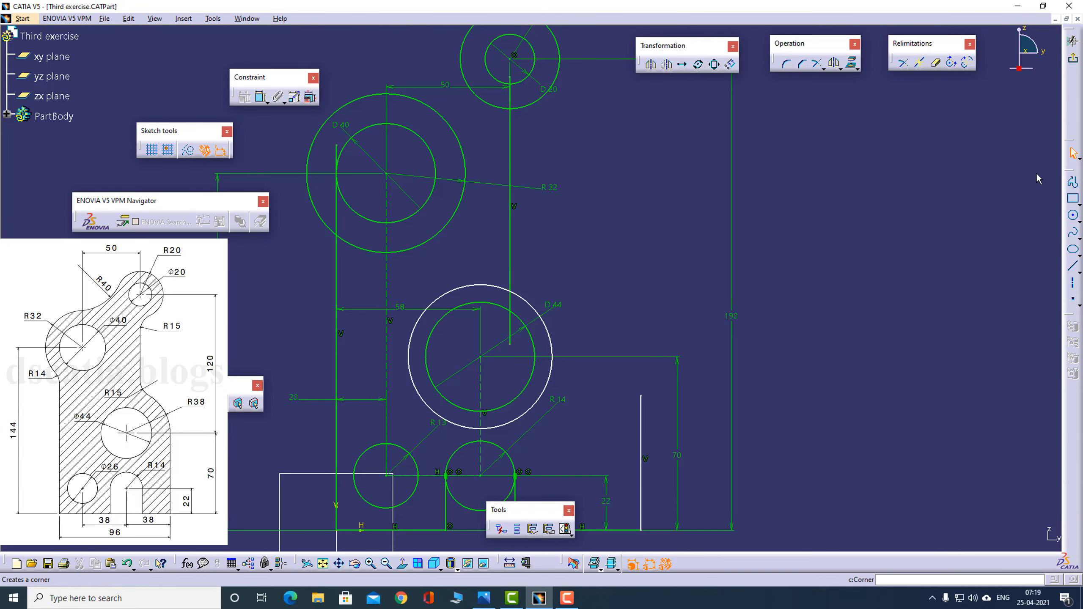
pyautogui.click(261, 97)
pyautogui.click(550, 337)
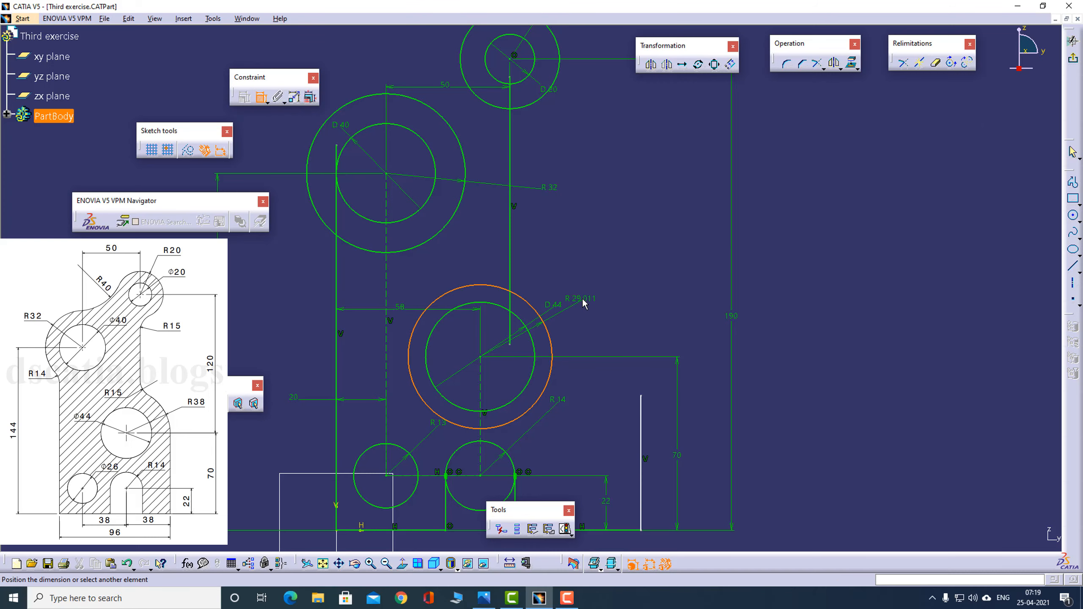
pyautogui.click(587, 298)
pyautogui.doubleClick(588, 298)
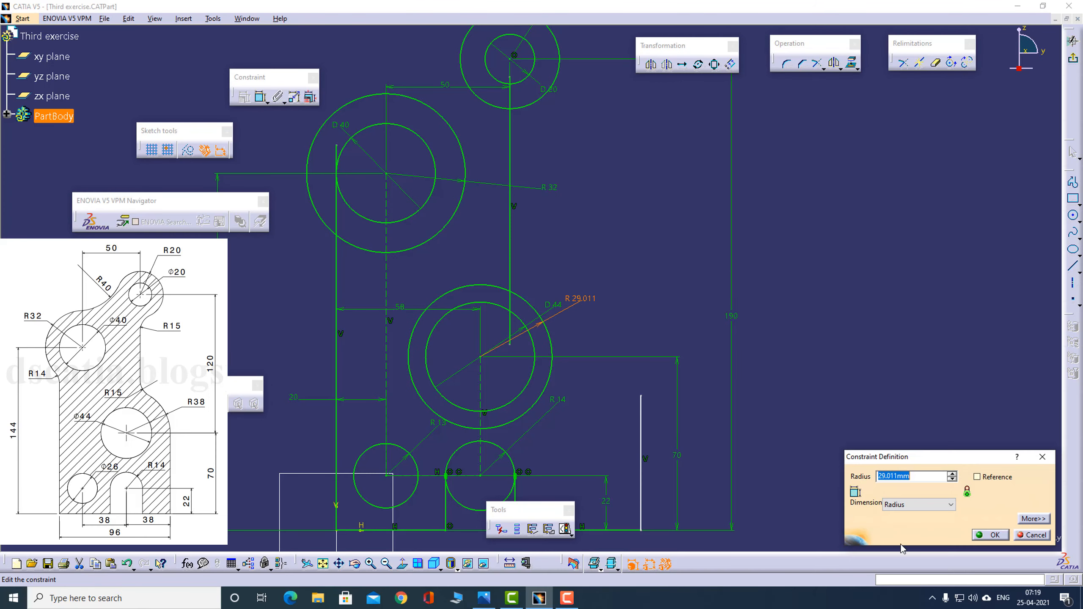
pyautogui.write('38')
pyautogui.press('Return')
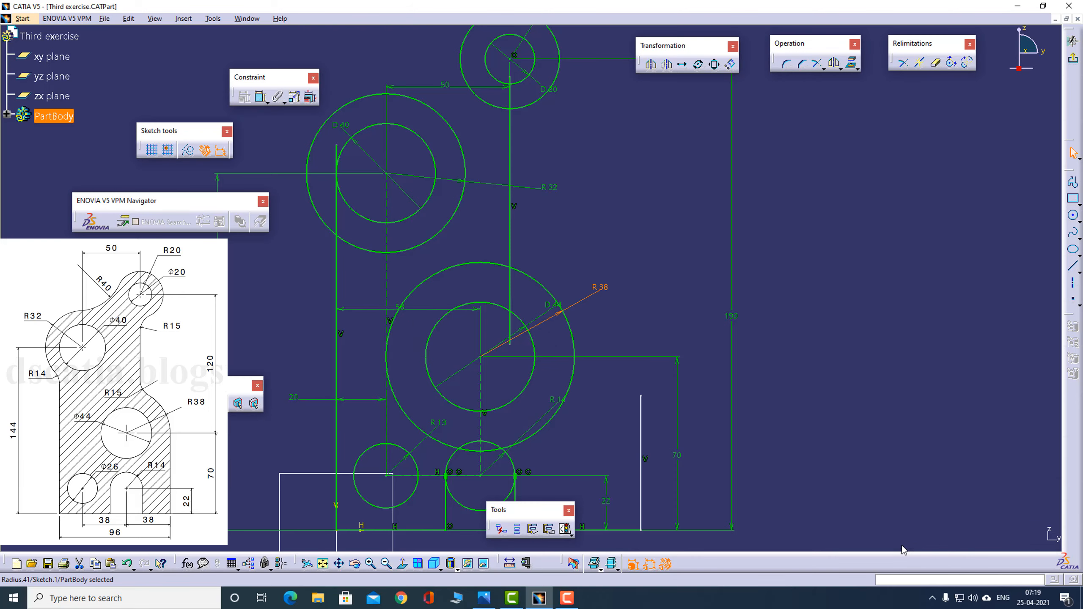
pyautogui.click(647, 289)
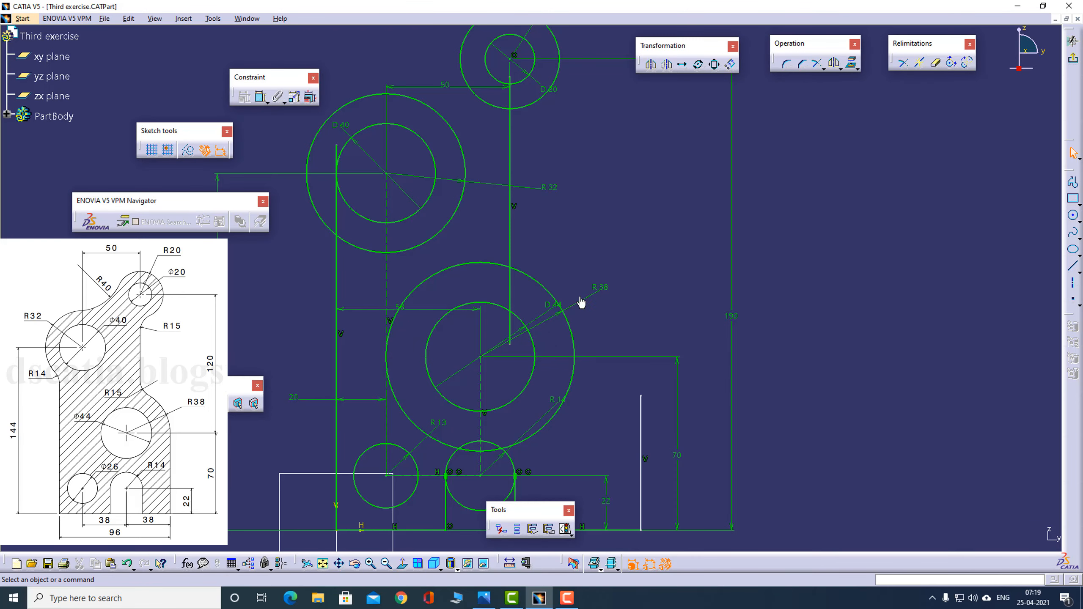
# - Check the reference drawing, then shift the plate's lower right vertical line closer to the R38 circle
pyautogui.hotkey('alt', 'Tab')
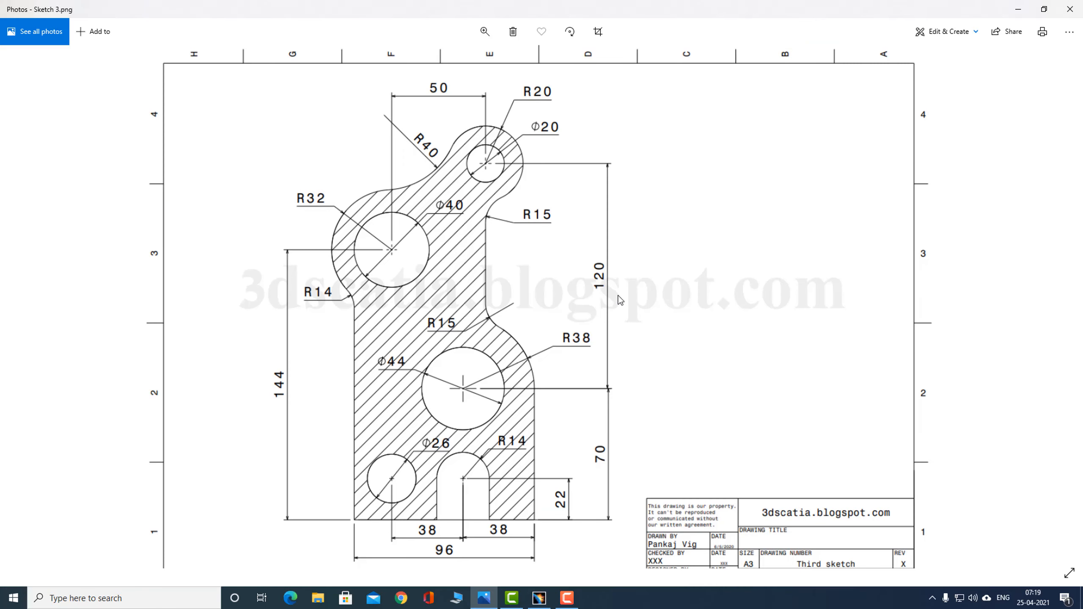
pyautogui.hotkey('alt', 'Tab')
pyautogui.moveTo(629, 266)
pyautogui.mouseDown(button='middle')
pyautogui.moveTo(624, 326)
pyautogui.moveTo(633, 215)
pyautogui.moveTo(619, 275)
pyautogui.mouseUp(button='middle')
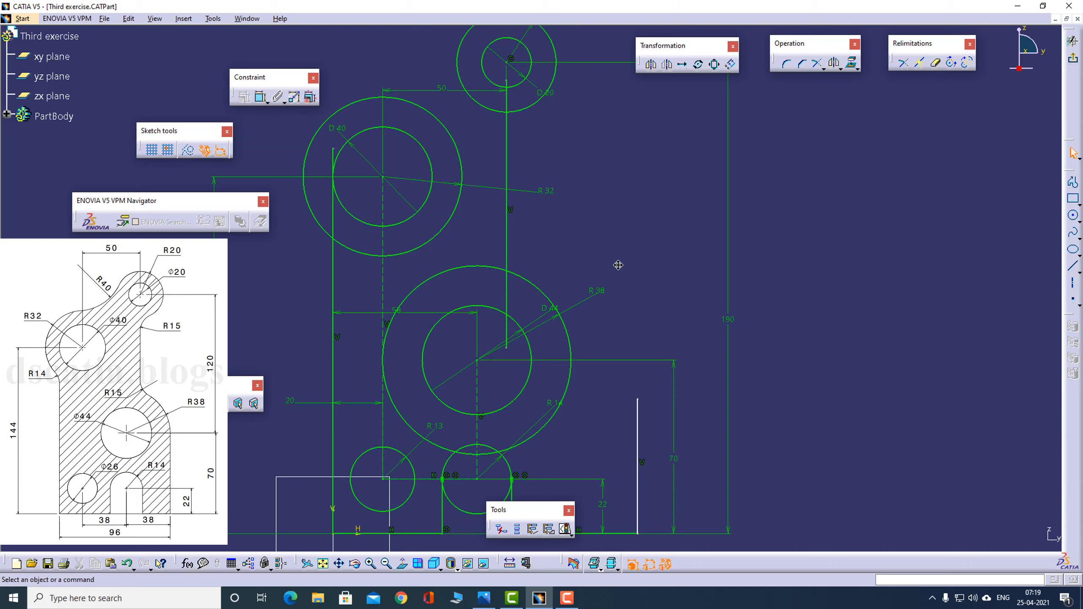
pyautogui.hotkey('alt', 'Tab')
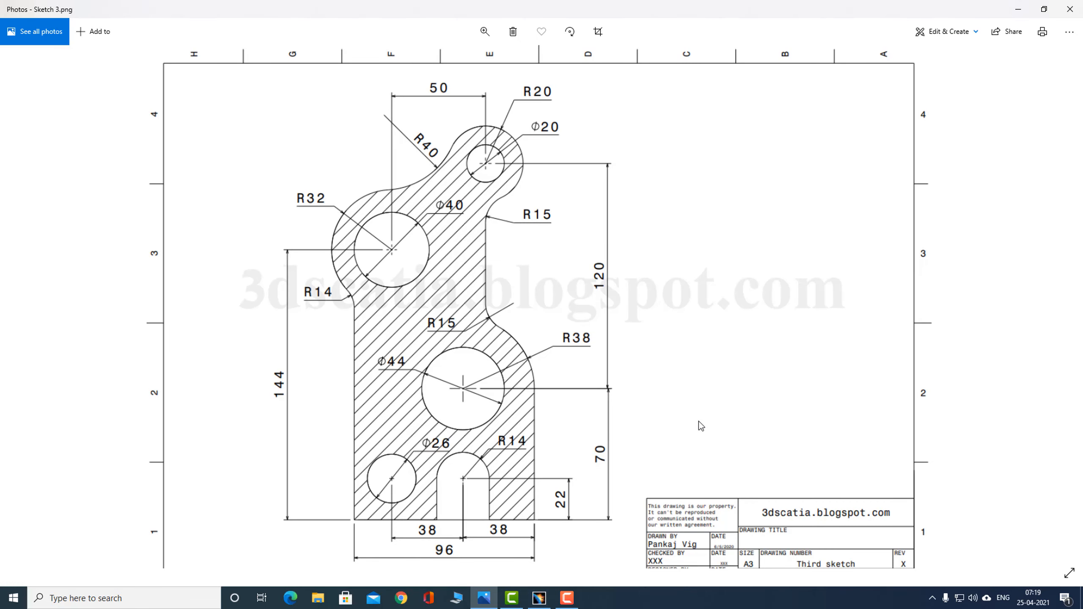
pyautogui.hotkey('alt', 'Tab')
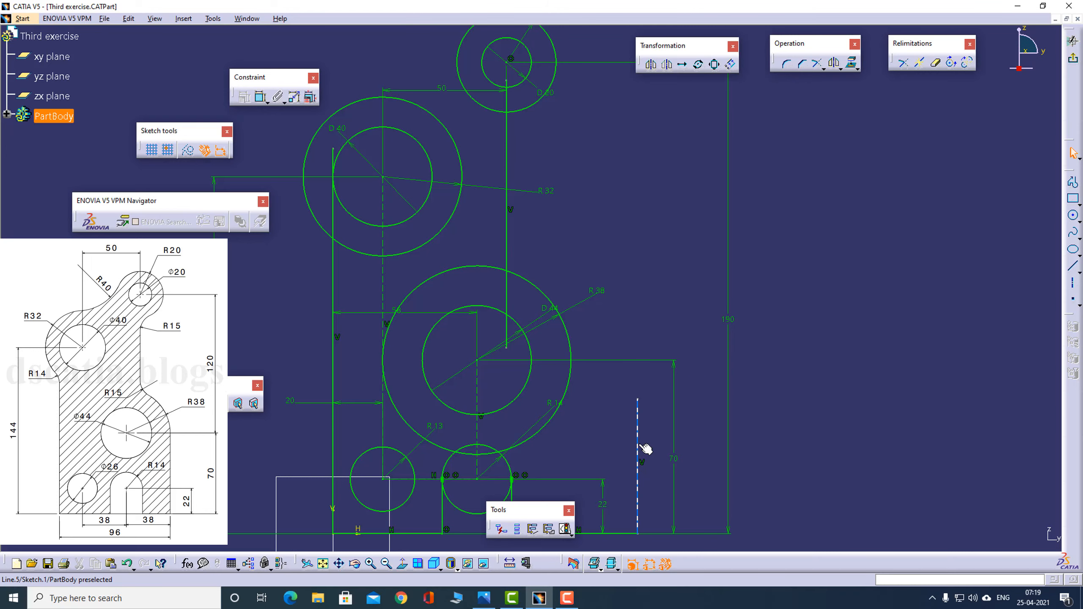
pyautogui.moveTo(645, 449); pyautogui.dragTo(589, 444)
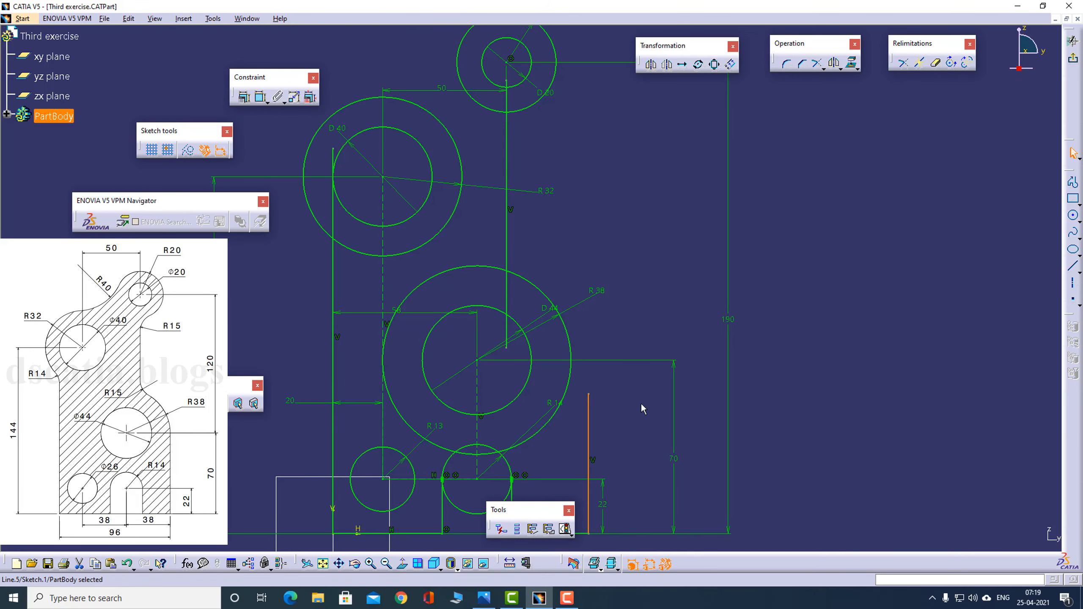
pyautogui.moveTo(641, 401); pyautogui.dragTo(648, 295, button='middle')
pyautogui.moveTo(593, 346)
pyautogui.mouseDown()
pyautogui.moveTo(643, 346)
pyautogui.moveTo(606, 345)
pyautogui.mouseUp()
# - Check the reference drawing, then make the lower right vertical line tangent to the R38 circle
pyautogui.hotkey('alt', 'Tab')
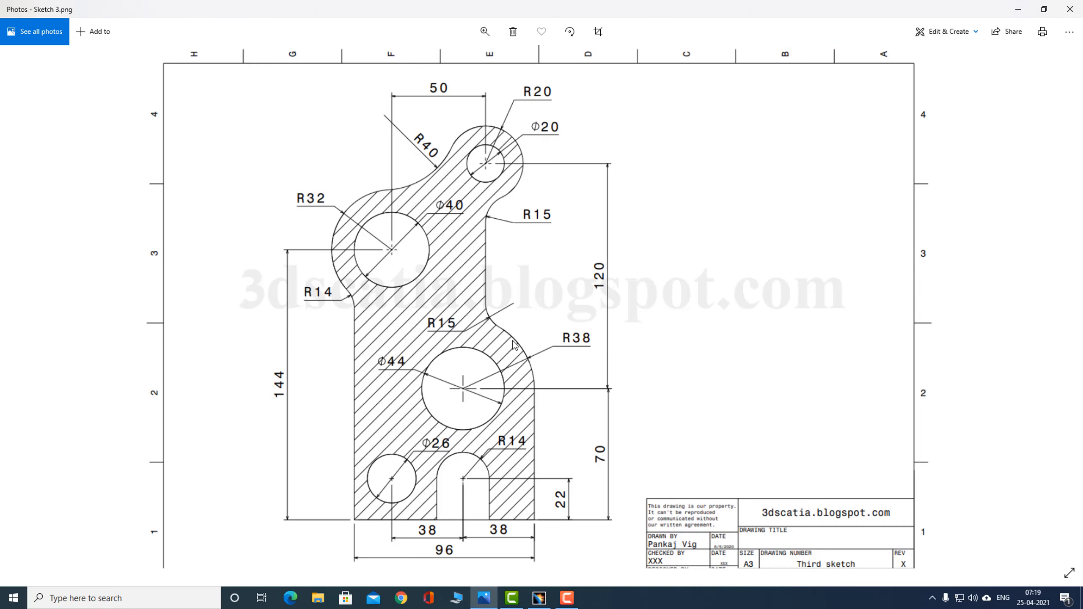
pyautogui.hotkey('alt', 'Tab')
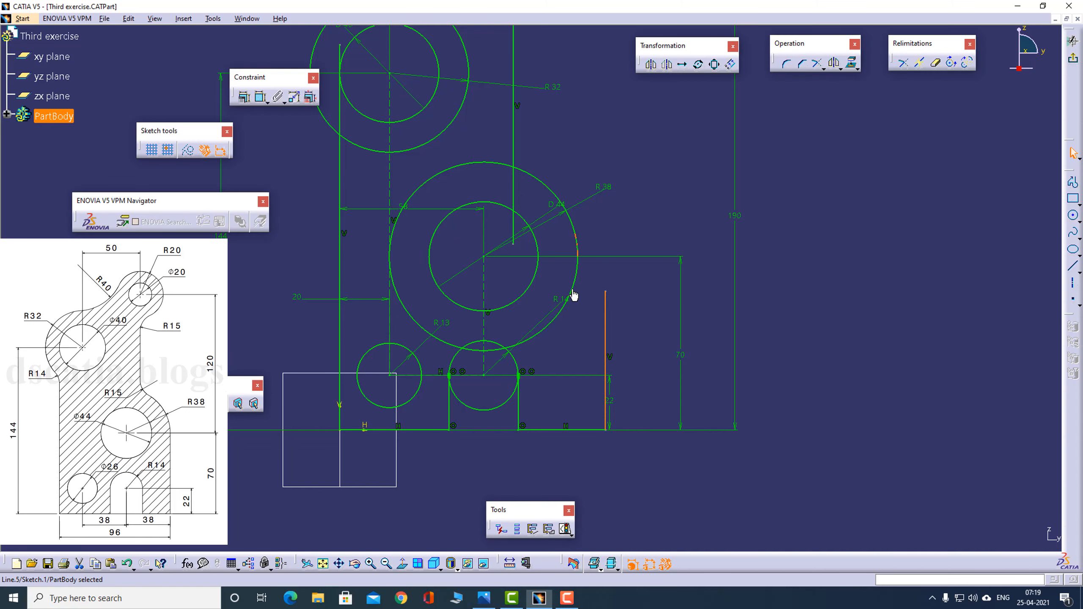
pyautogui.keyDown('ctrl'); pyautogui.click(578, 274); pyautogui.keyUp('ctrl')
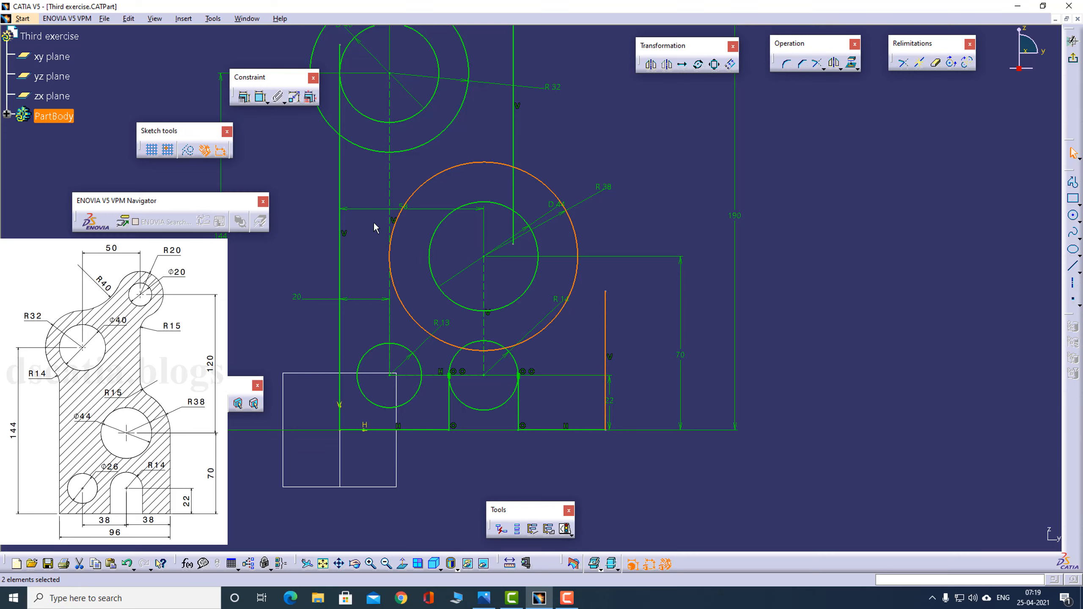
pyautogui.click(243, 98)
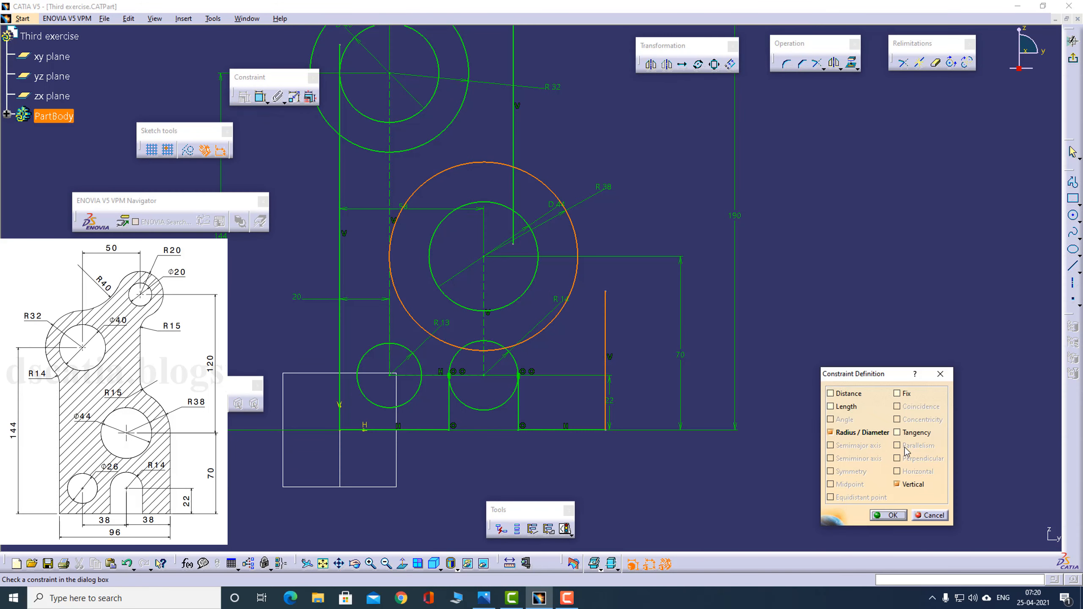
pyautogui.click(898, 433)
pyautogui.click(885, 515)
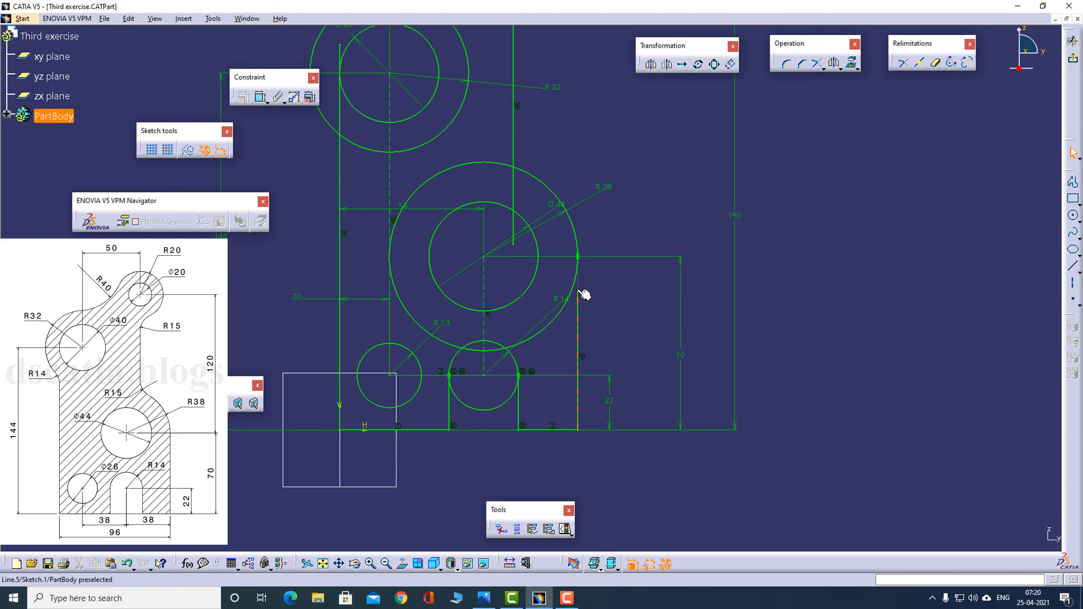
# - Add a corner arc of about 22 mm radius between the R32 and R20 circles without trimming either circle
pyautogui.moveTo(653, 210)
pyautogui.mouseDown(button='middle')
pyautogui.moveTo(635, 270)
pyautogui.moveTo(648, 317)
pyautogui.mouseUp(button='middle')
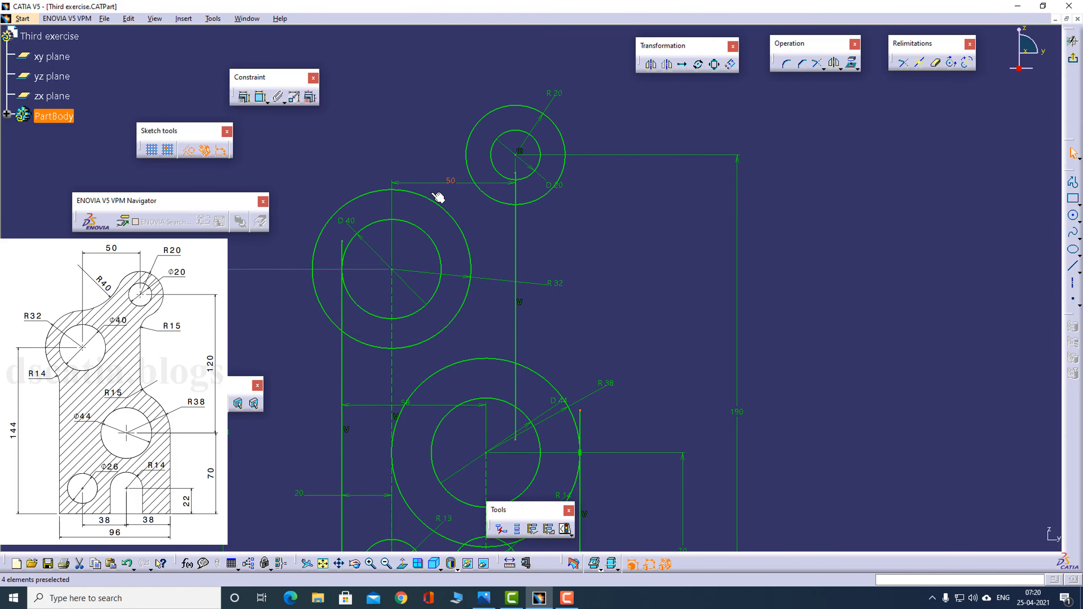
pyautogui.click(468, 169)
pyautogui.click(1078, 222)
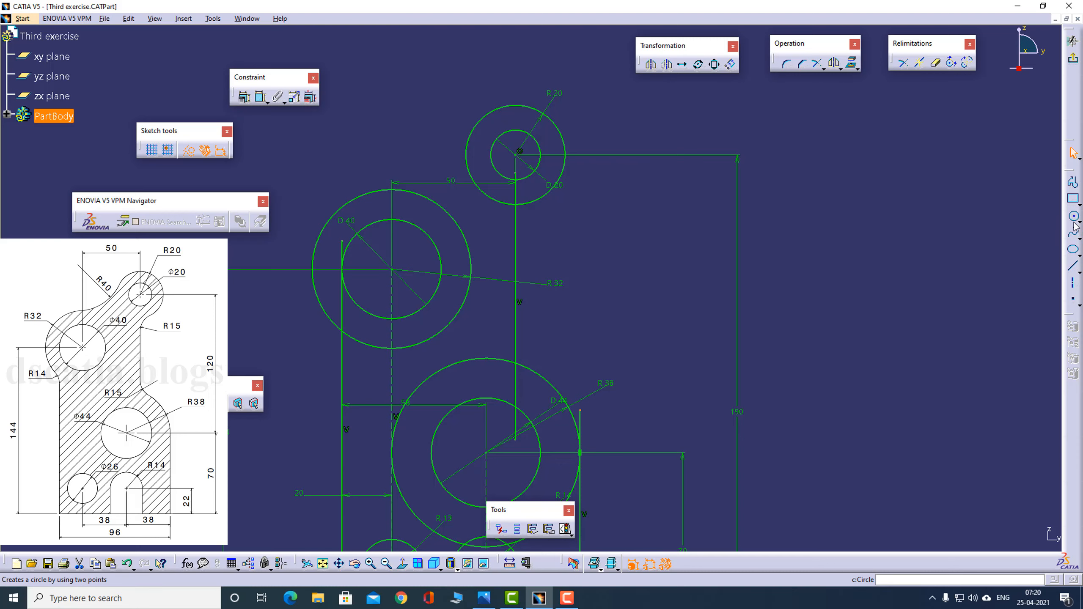
pyautogui.click(787, 63)
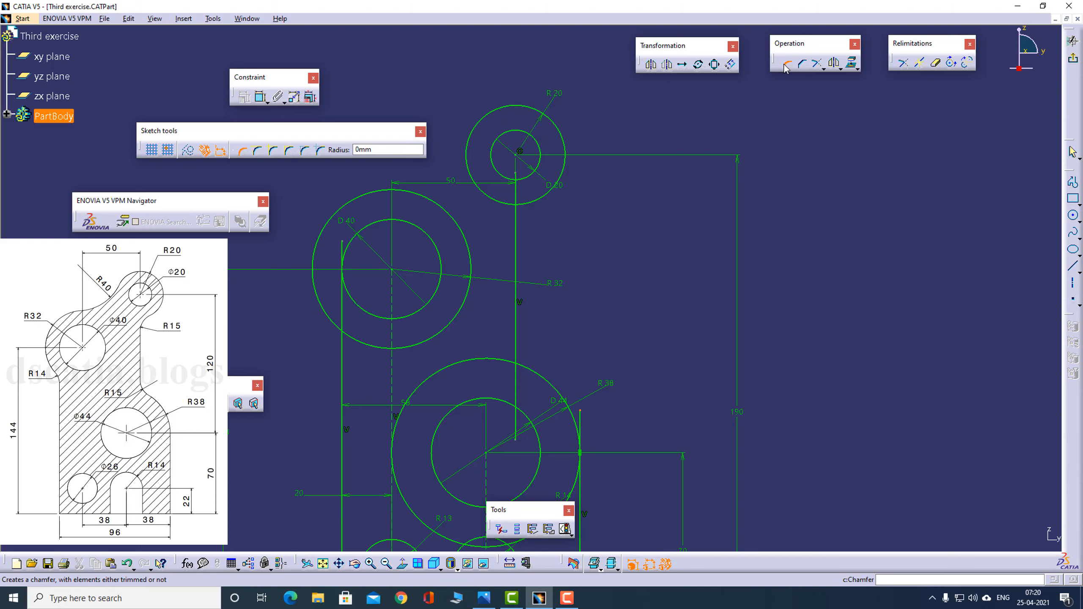
pyautogui.click(273, 152)
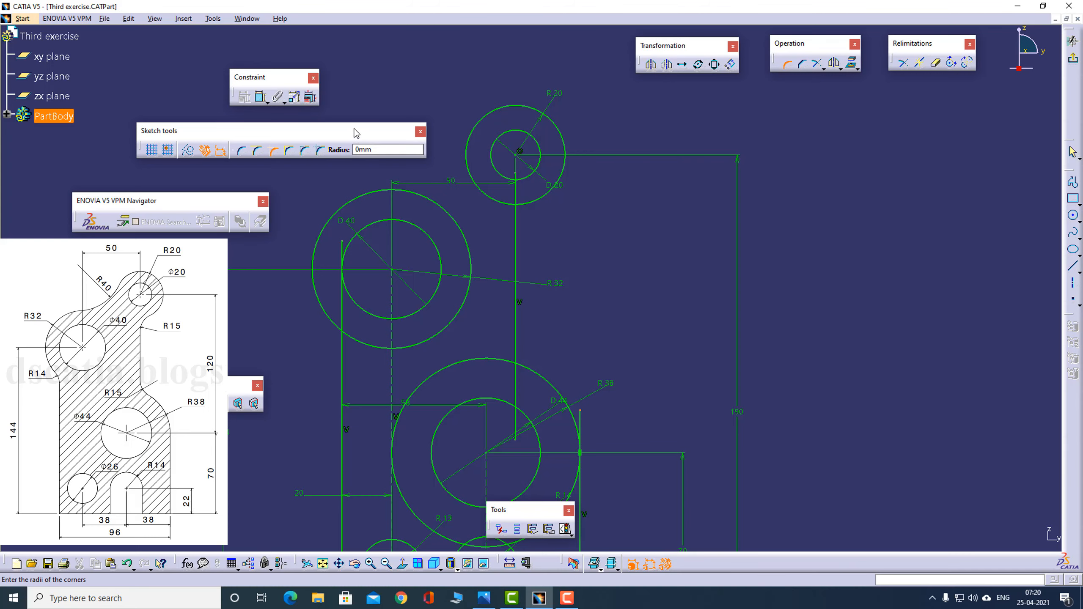
pyautogui.moveTo(354, 132); pyautogui.dragTo(331, 83)
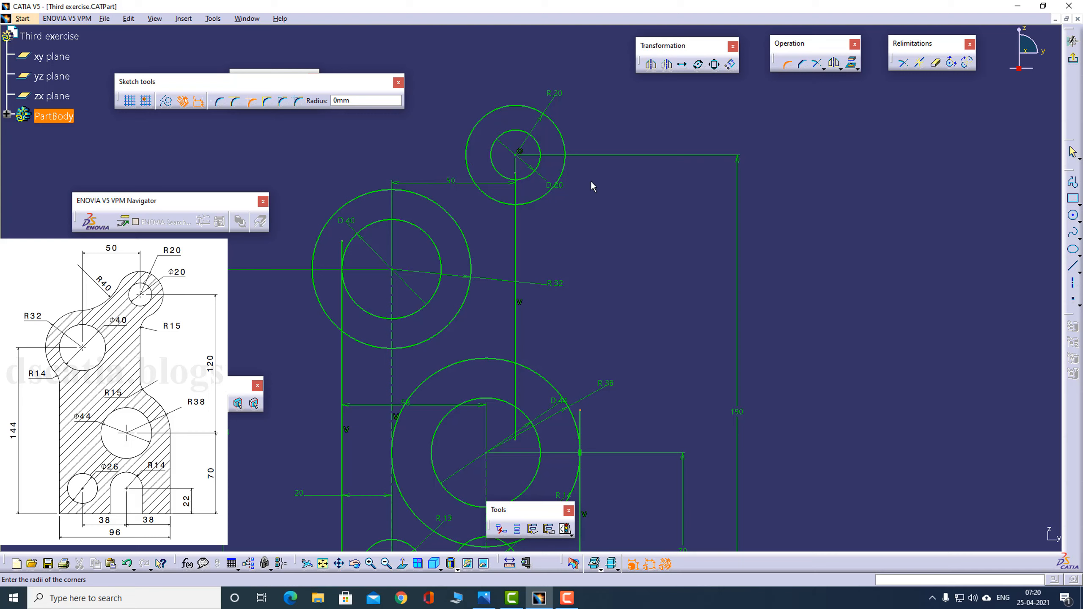
pyautogui.click(788, 65)
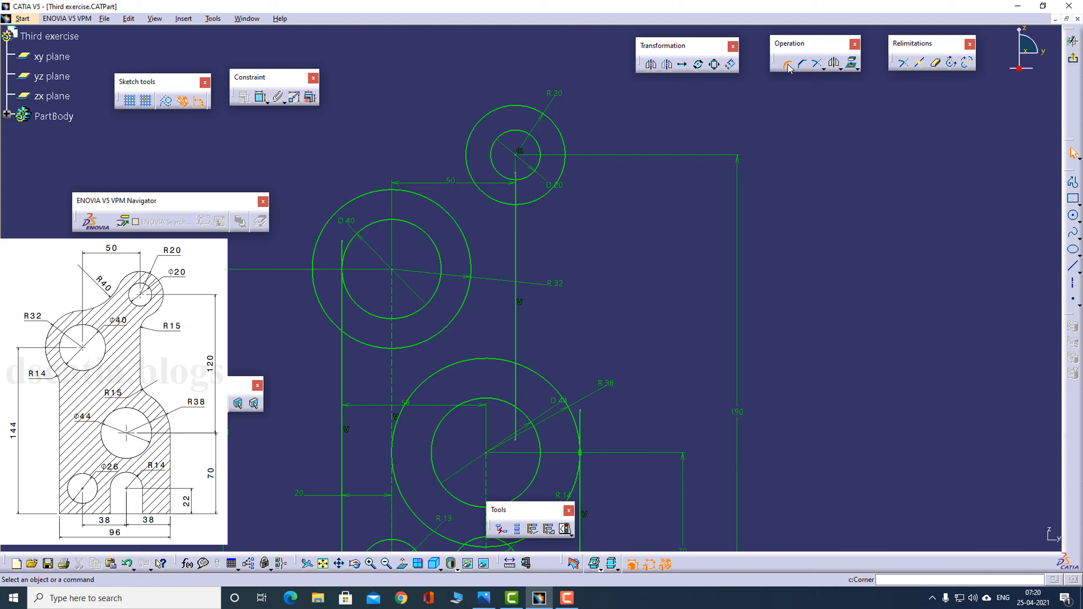
pyautogui.click(426, 198)
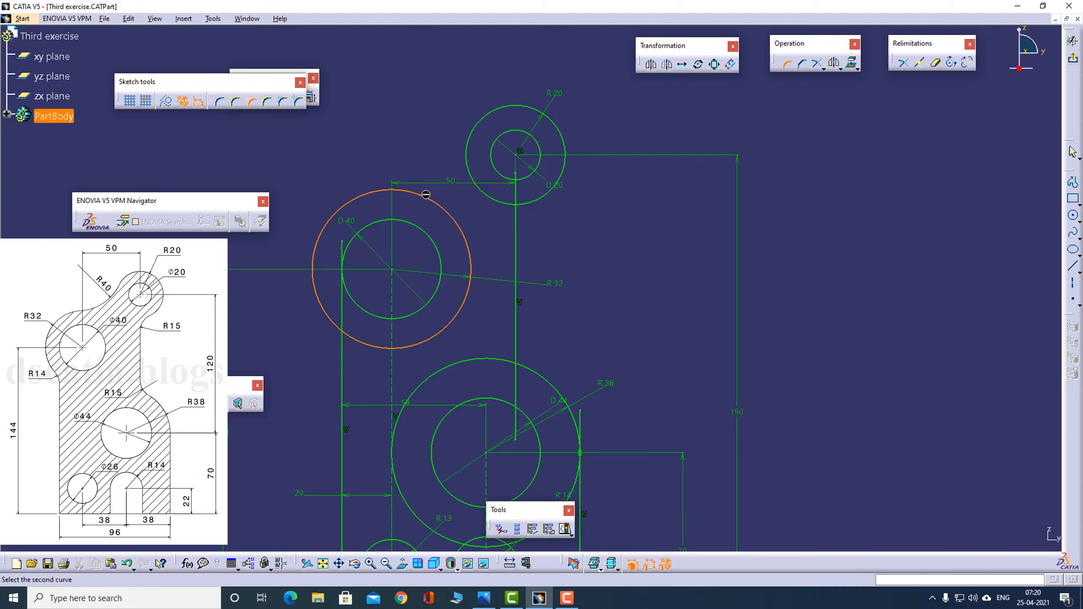
pyautogui.click(466, 153)
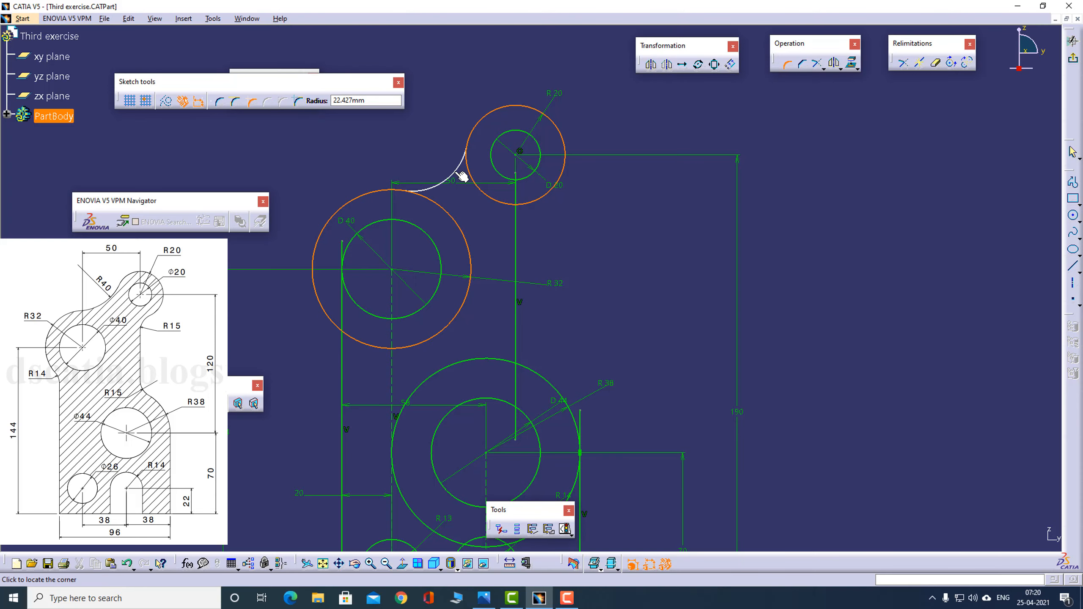
pyautogui.click(462, 176)
# - Check the reference drawing, then set the radius of the corner arc between the R32 and R20 circles to 40 mm
pyautogui.hotkey('alt', 'Tab')
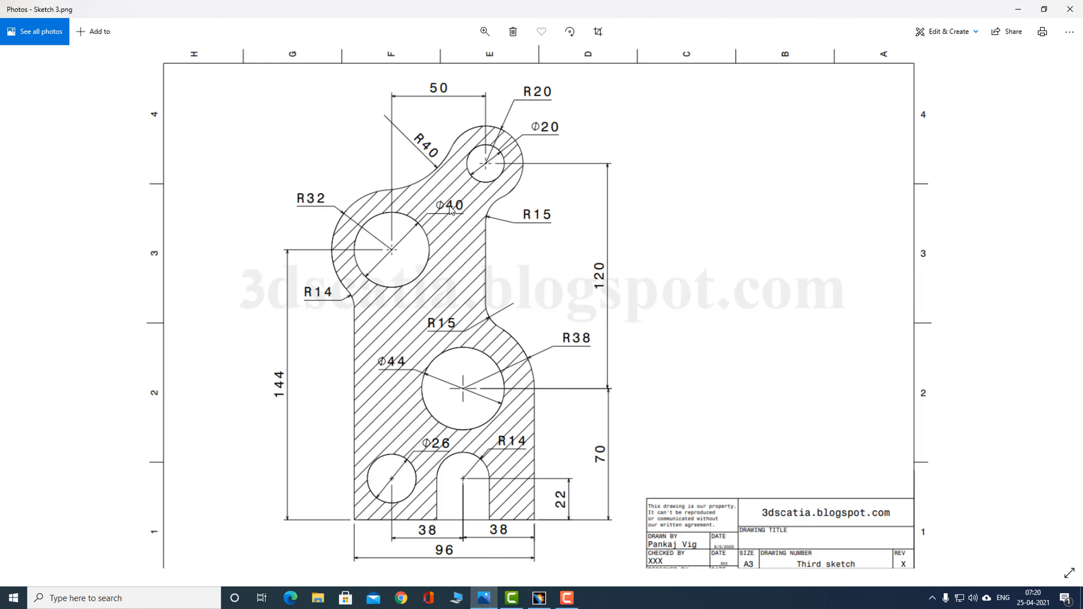
pyautogui.hotkey('alt', 'Tab')
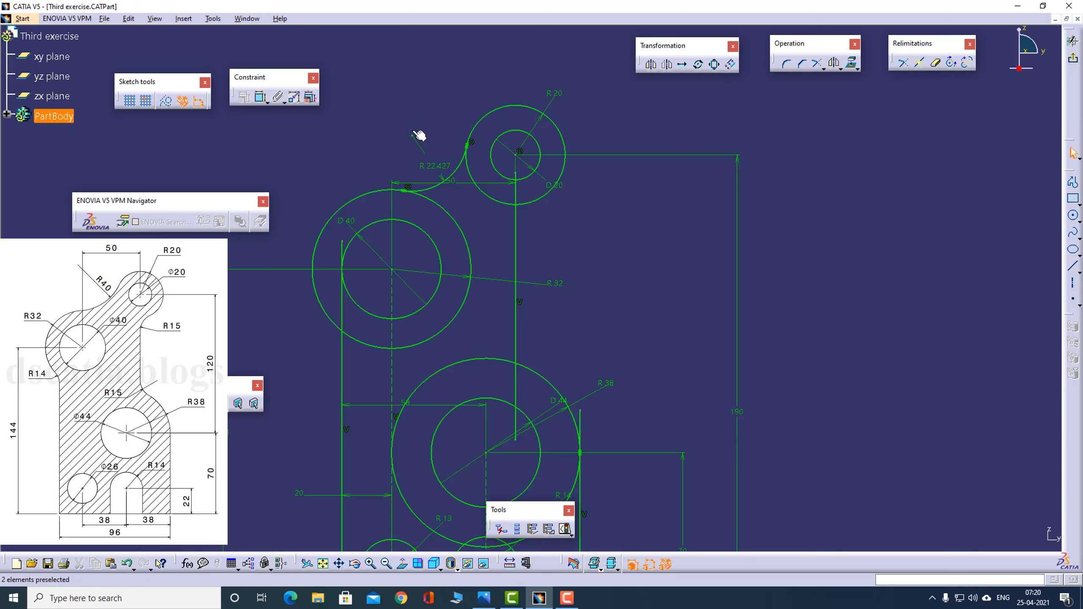
pyautogui.doubleClick(437, 165)
pyautogui.write('40')
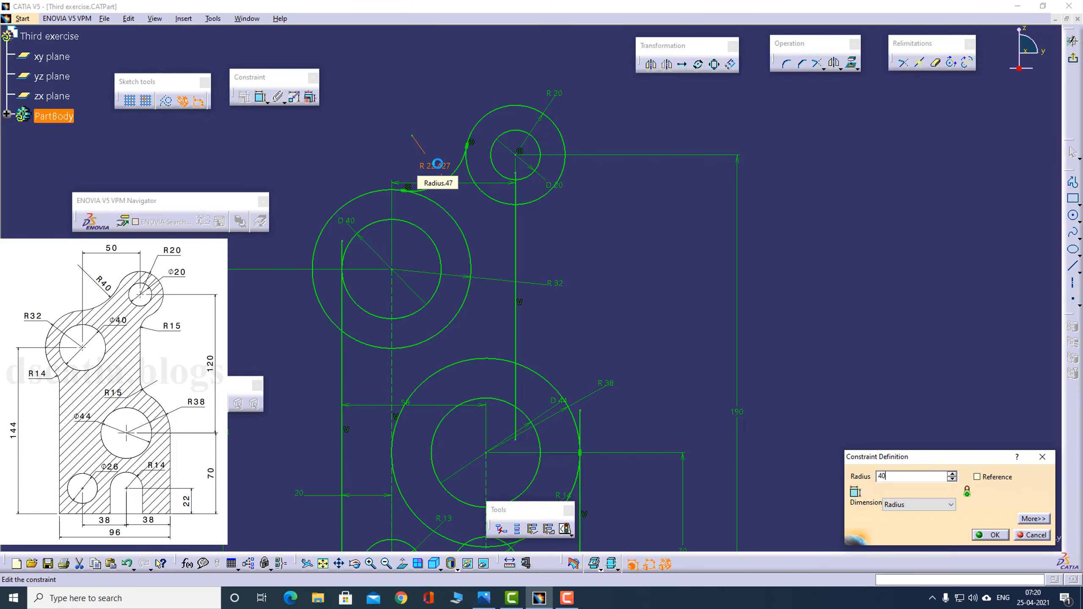
pyautogui.press('Return')
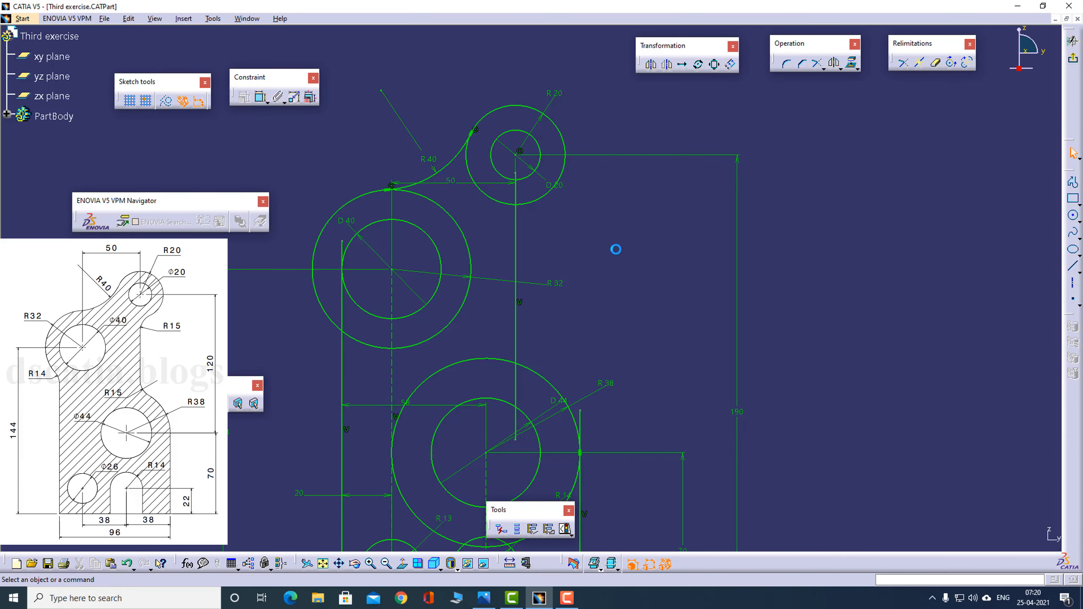
pyautogui.moveTo(613, 275)
pyautogui.mouseDown(button='middle')
pyautogui.moveTo(609, 213)
pyautogui.moveTo(613, 237)
pyautogui.mouseUp(button='middle')
pyautogui.click(610, 213)
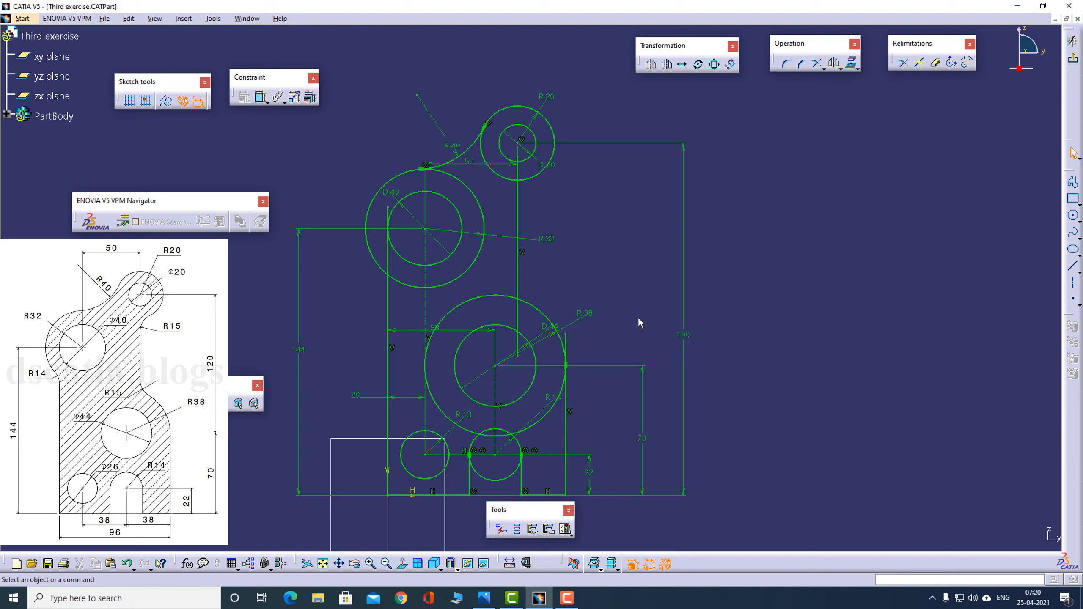
# - Check the reference drawing, then quick-trim the R20 circle's inner lower portion and the vertical line's upper end inside that circle
pyautogui.hotkey('alt', 'Tab')
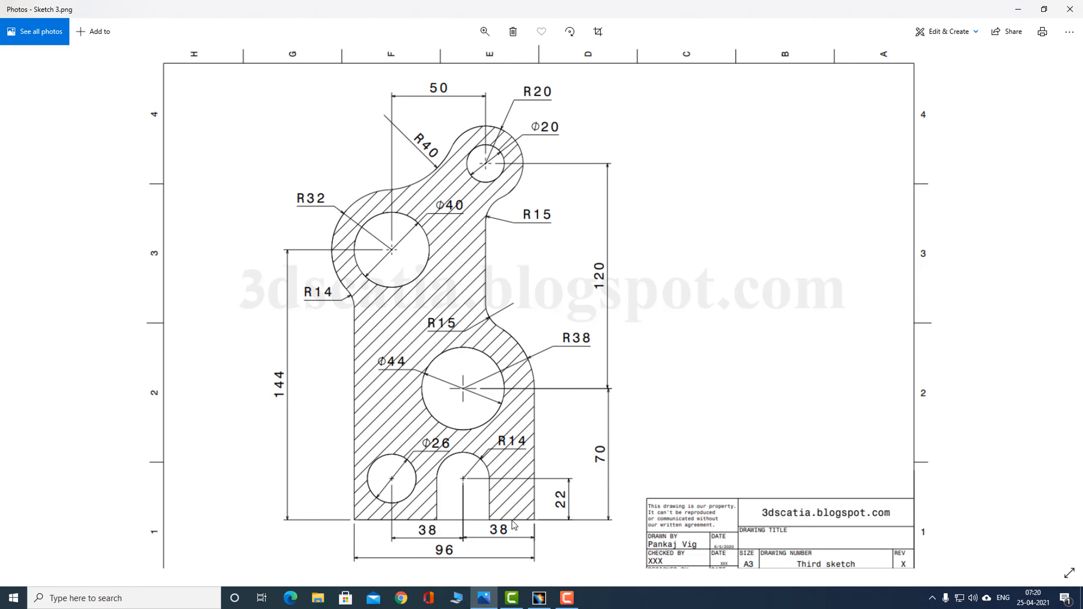
pyautogui.hotkey('alt', 'Tab')
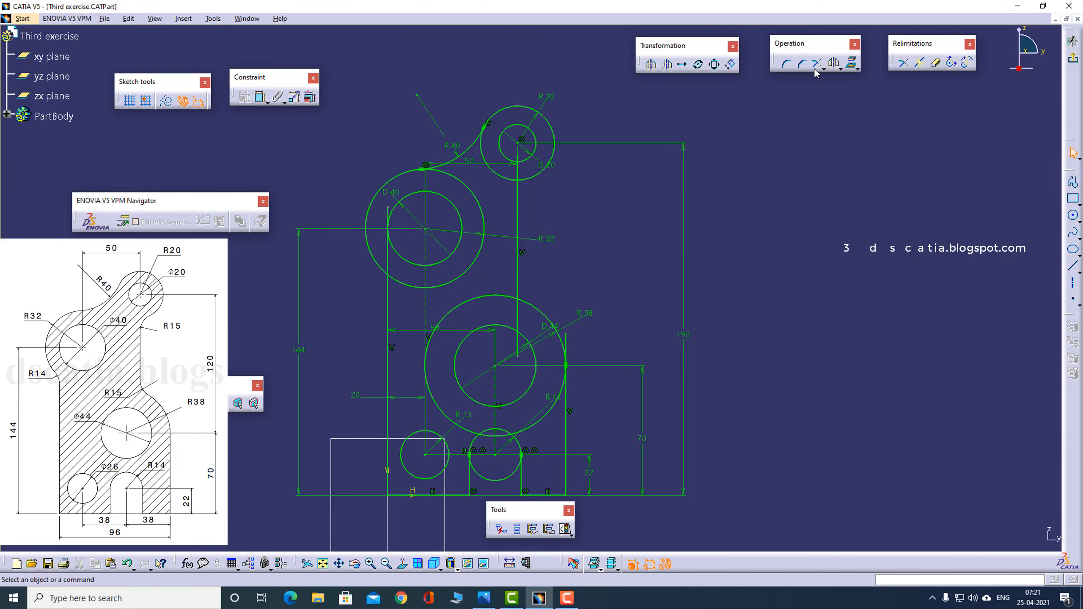
pyautogui.click(937, 64)
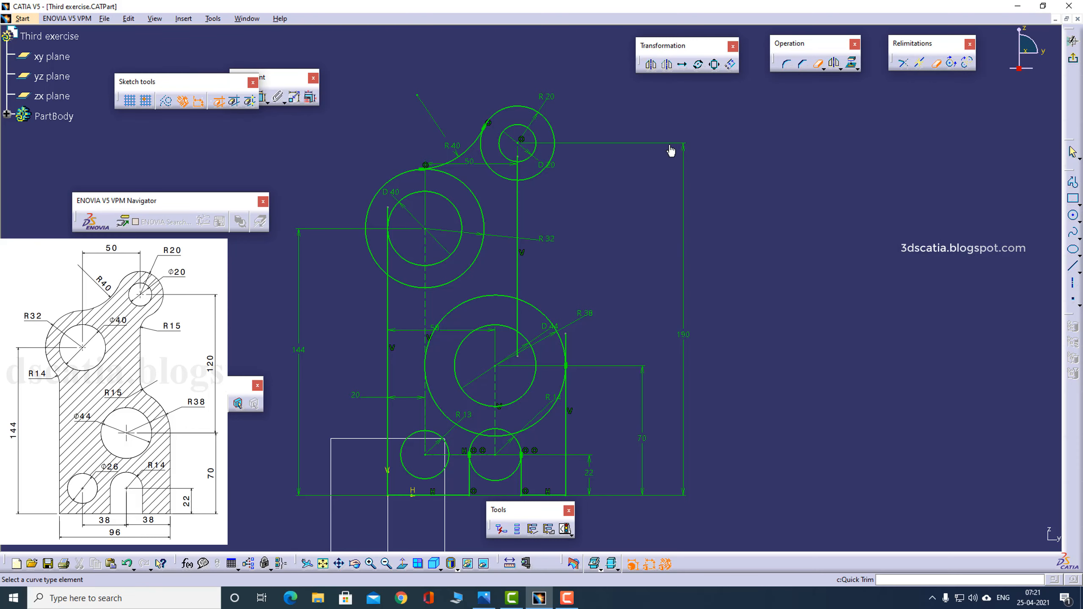
pyautogui.click(509, 182)
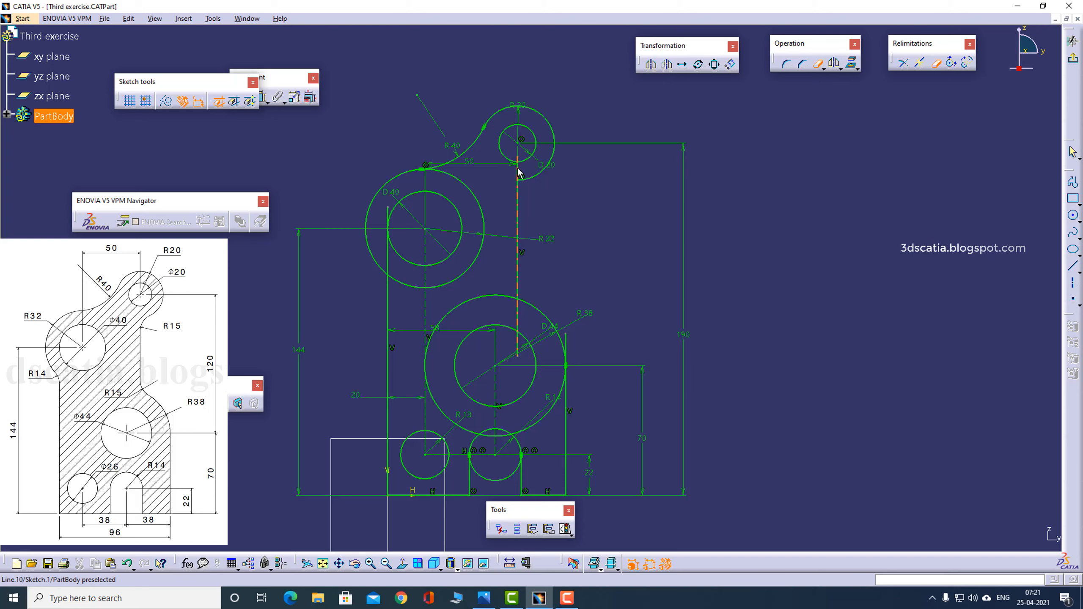
pyautogui.click(518, 173)
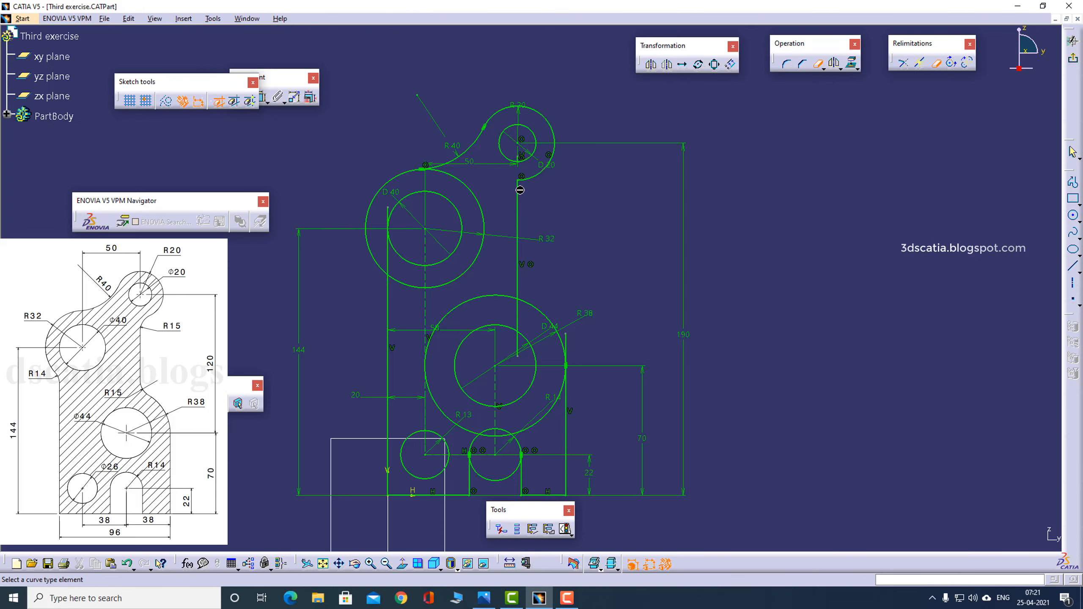
pyautogui.moveTo(519, 180)
pyautogui.mouseDown(button='middle')
pyautogui.moveTo(511, 264)
pyautogui.moveTo(541, 175)
pyautogui.mouseUp(button='middle')
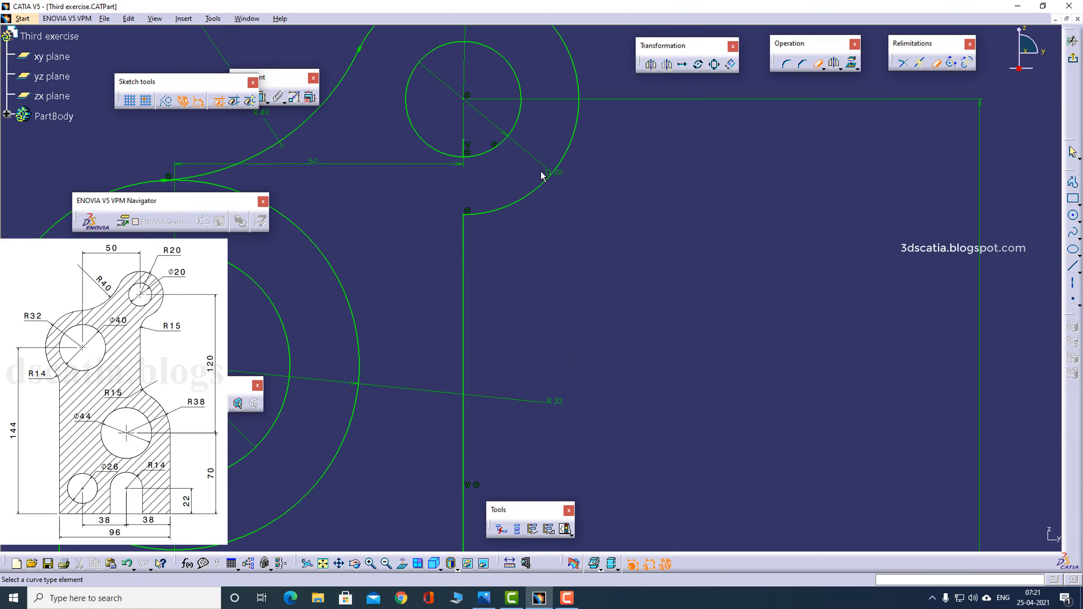
pyautogui.click(468, 152)
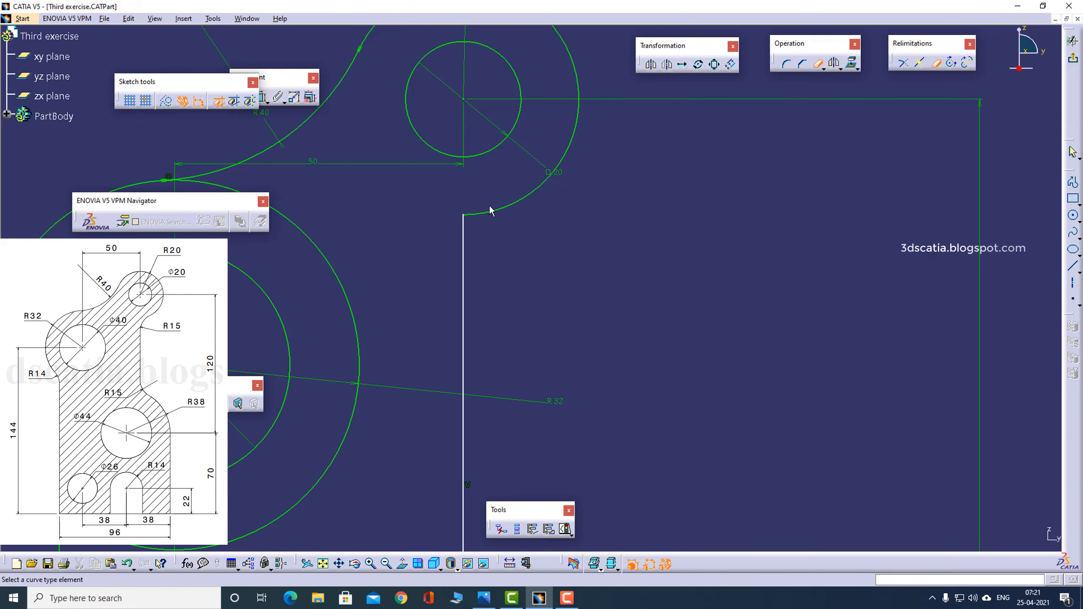
pyautogui.moveTo(490, 252); pyautogui.dragTo(544, 183, button='middle')
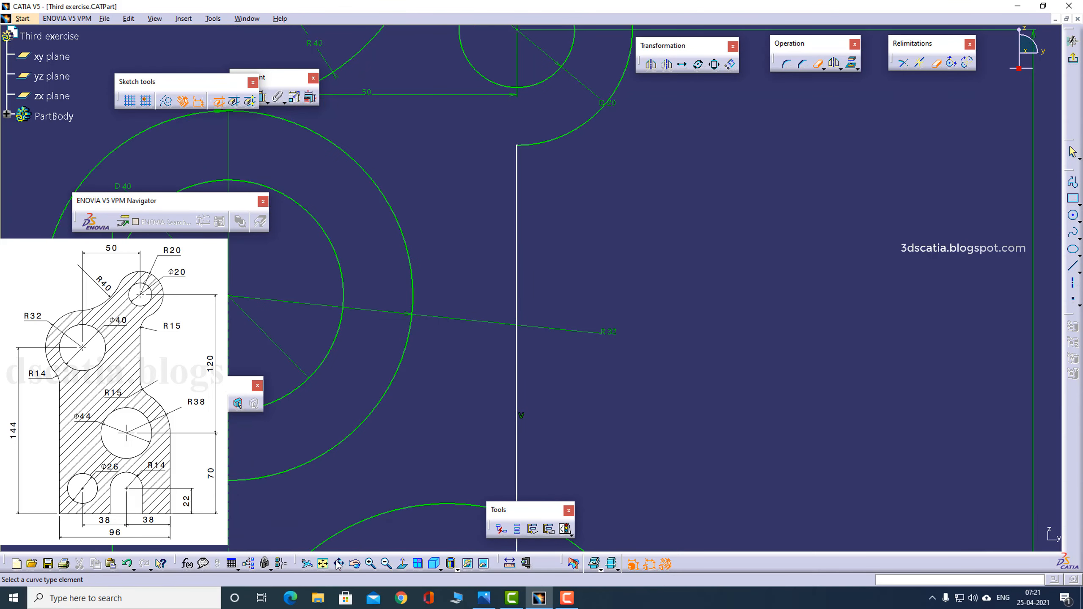
# - Trim the left vertical line where it enters the R32 circle, and remove that circle's portion inside the plate outline
pyautogui.click(323, 563)
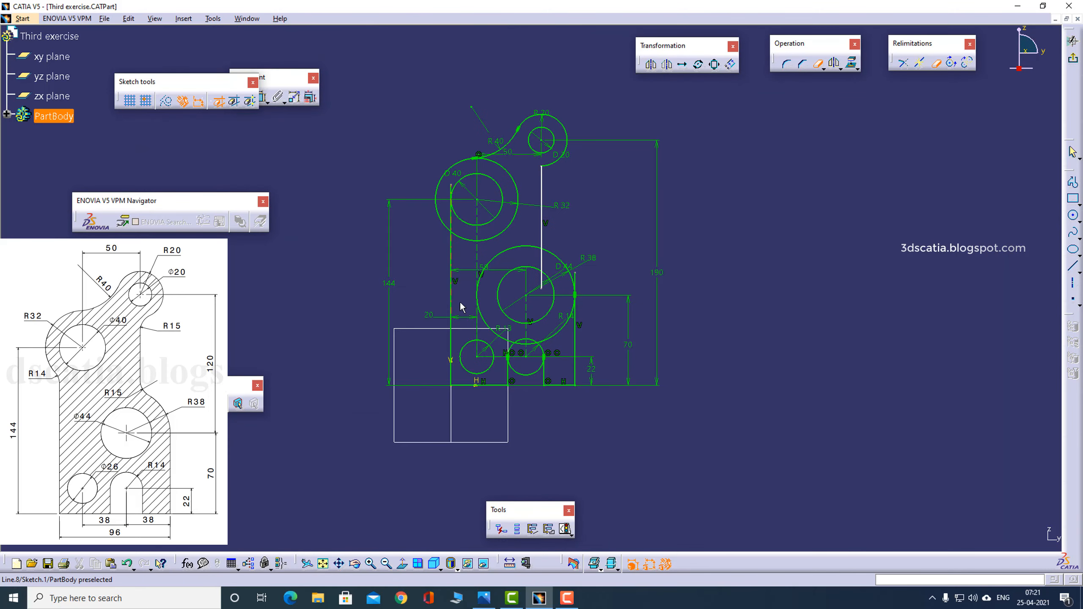
pyautogui.moveTo(479, 258)
pyautogui.mouseDown(button='middle')
pyautogui.moveTo(496, 213)
pyautogui.moveTo(512, 244)
pyautogui.mouseUp(button='middle')
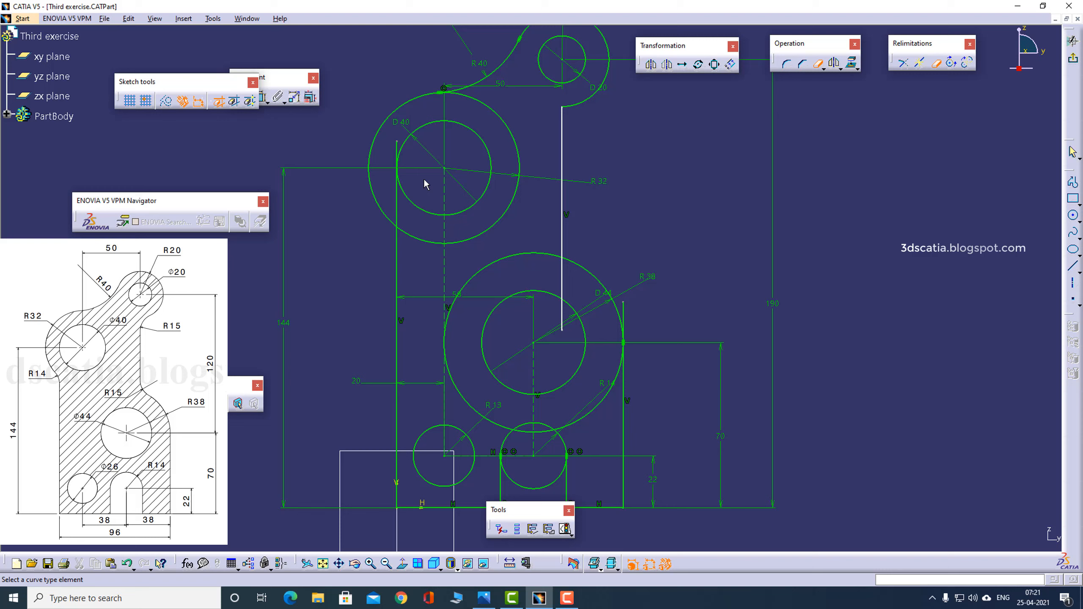
pyautogui.click(398, 152)
pyautogui.click(422, 240)
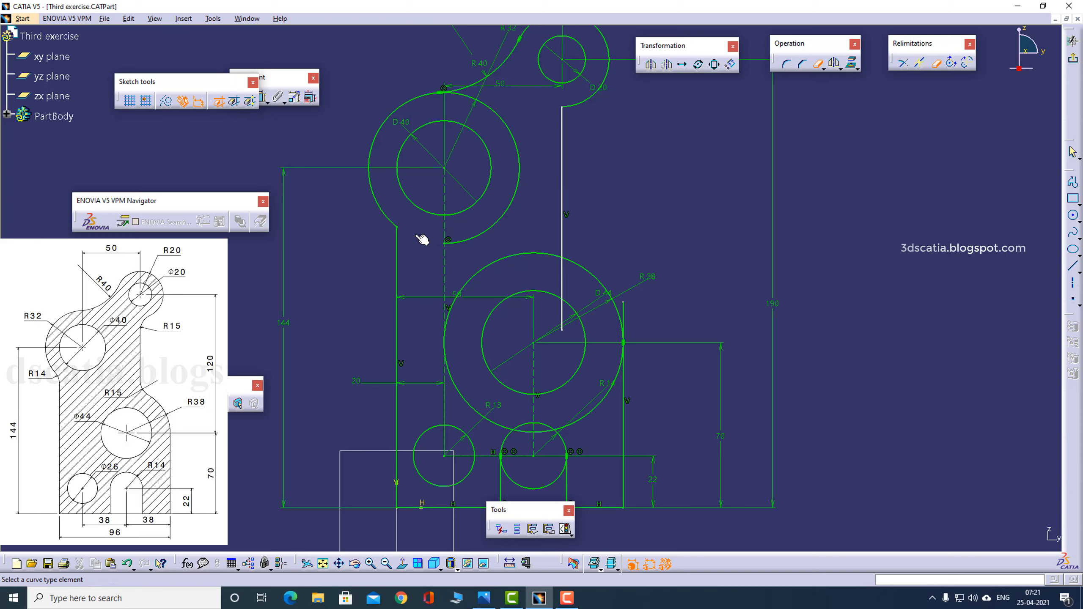
pyautogui.click(494, 231)
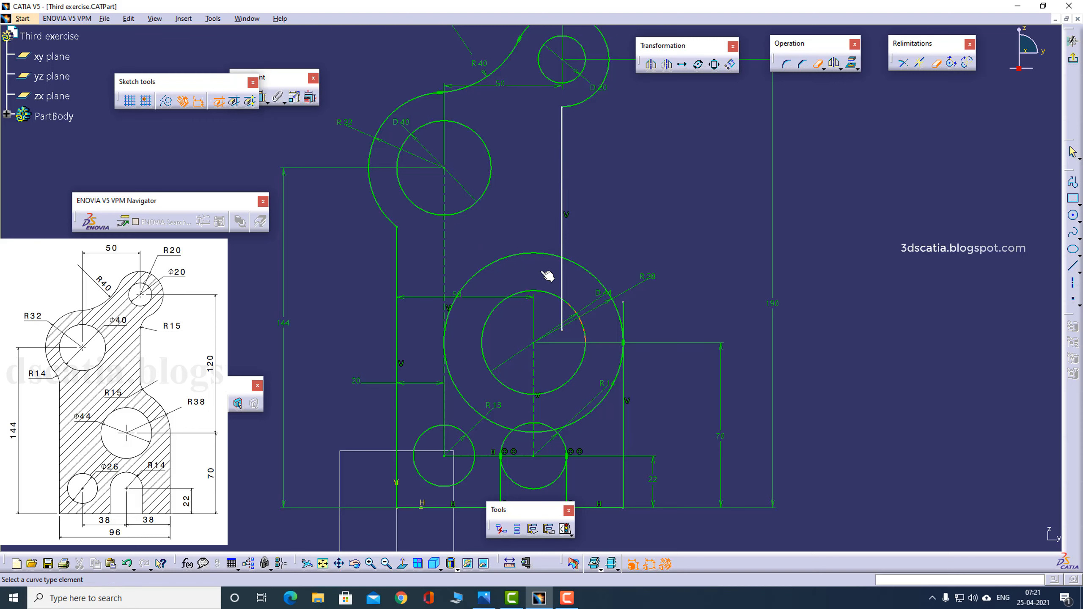
# - Trim the R38 circle to its upper right arc and cut the lower right vertical line above the tangent point
pyautogui.click(552, 256)
pyautogui.click(471, 406)
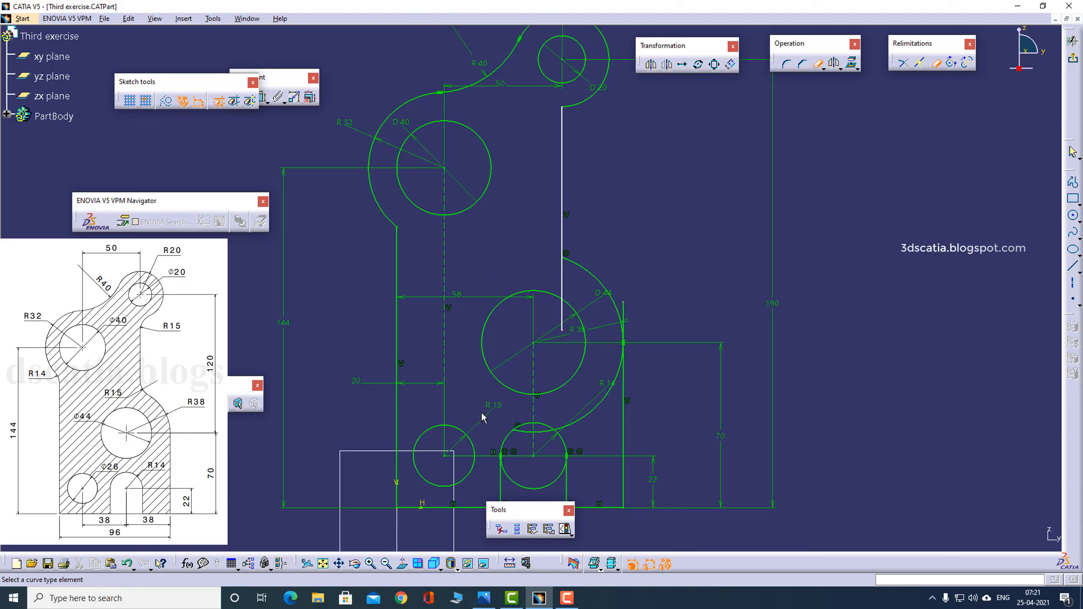
pyautogui.click(523, 432)
pyautogui.click(587, 420)
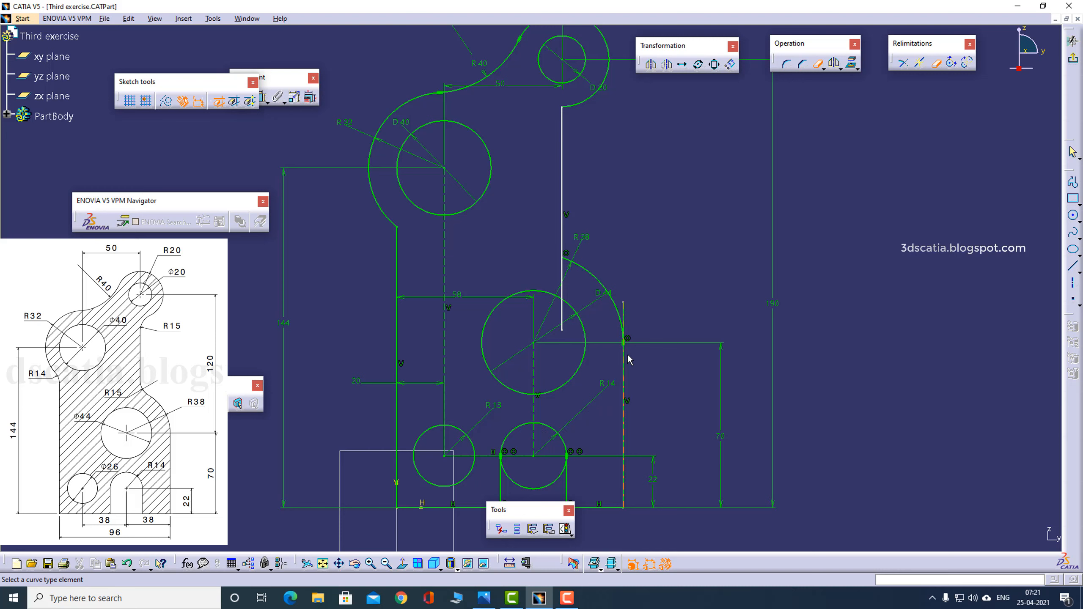
pyautogui.click(626, 320)
# - Trim away the lower half of the R14 slot circle and the upper right vertical line's end inside the R38 arc
pyautogui.moveTo(596, 452); pyautogui.dragTo(601, 391, button='middle')
pyautogui.click(561, 421)
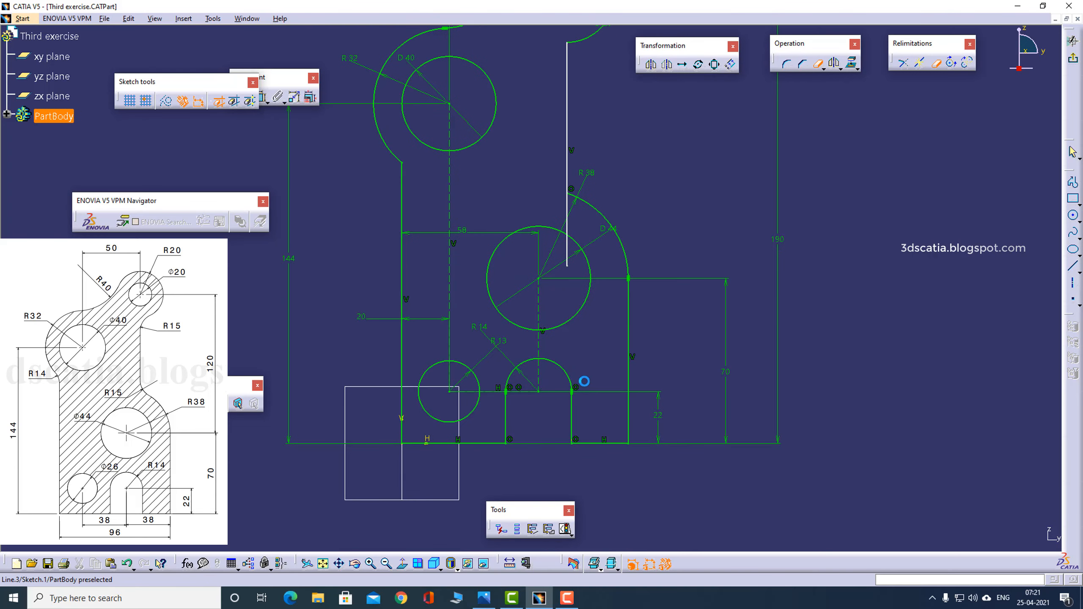
pyautogui.moveTo(601, 327); pyautogui.dragTo(581, 412, button='middle')
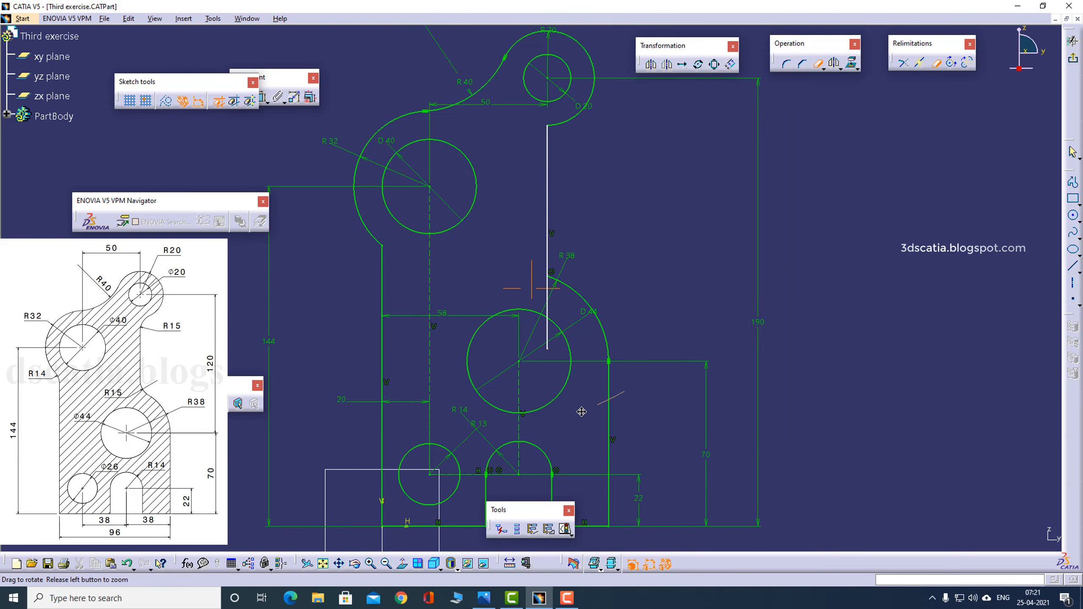
pyautogui.click(549, 307)
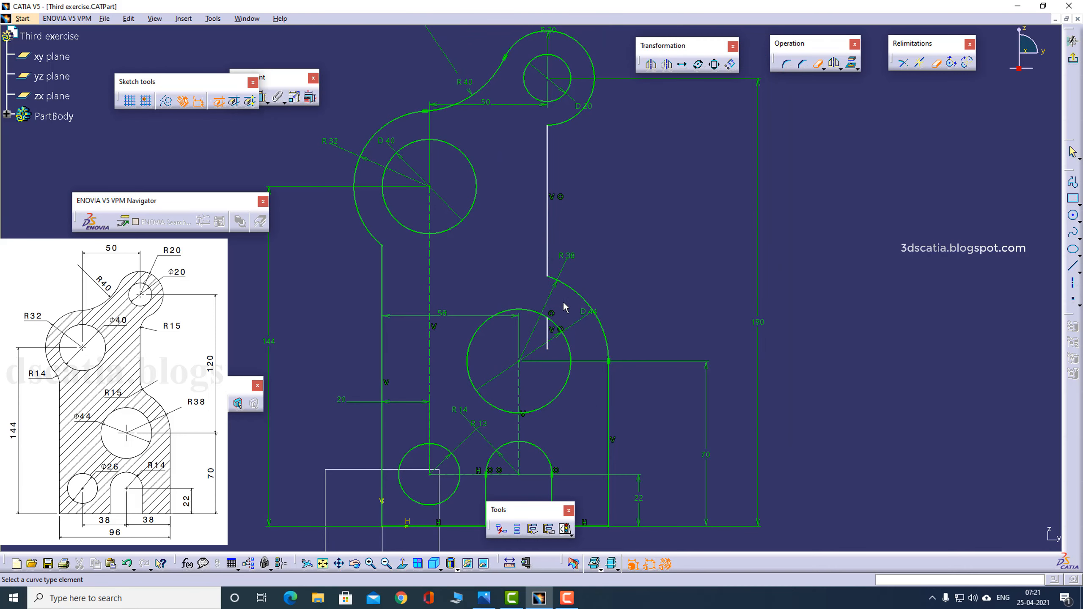
pyautogui.click(547, 335)
pyautogui.moveTo(682, 258); pyautogui.dragTo(673, 329, button='middle')
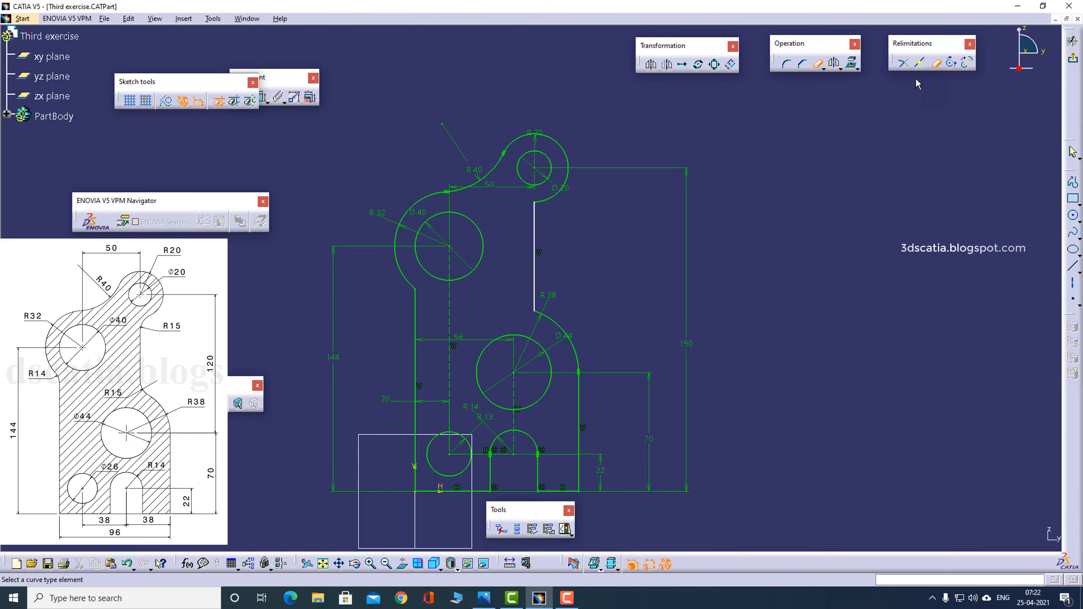
# - Constrain the upper right vertical line to be coincident with the centre of the 20 mm hole
pyautogui.click(919, 64)
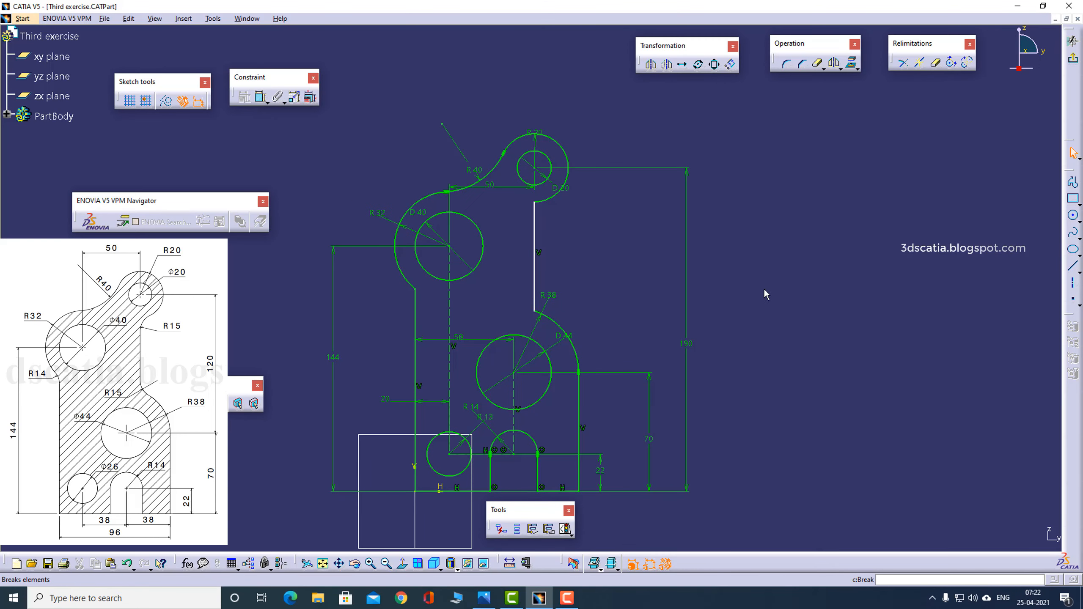
pyautogui.press('Escape')
pyautogui.moveTo(589, 269); pyautogui.dragTo(586, 289, button='middle')
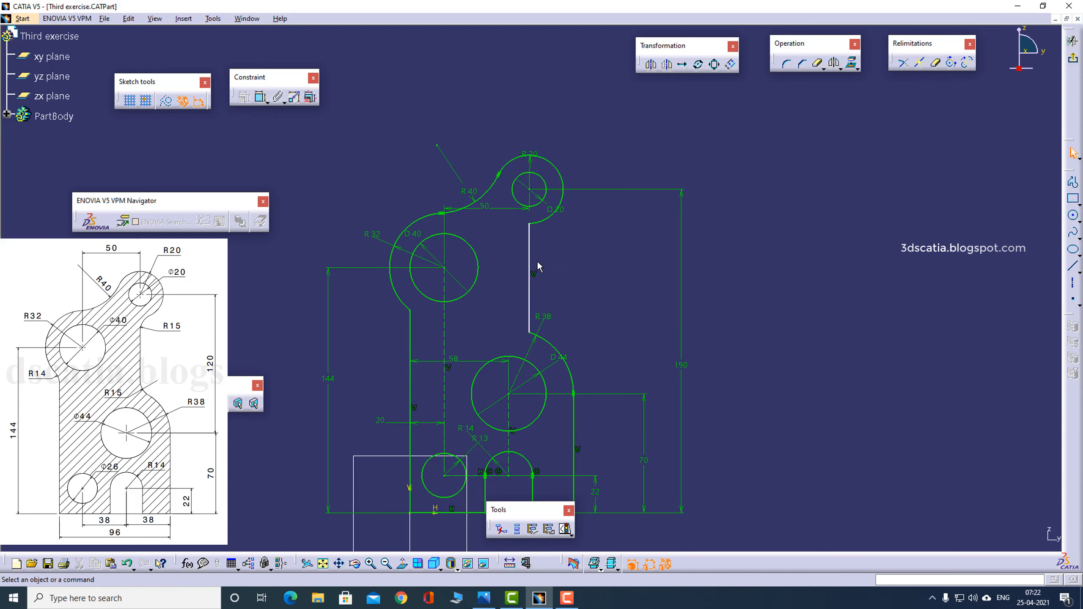
pyautogui.moveTo(538, 266)
pyautogui.mouseDown()
pyautogui.moveTo(537, 252)
pyautogui.moveTo(563, 252)
pyautogui.moveTo(538, 261)
pyautogui.mouseUp()
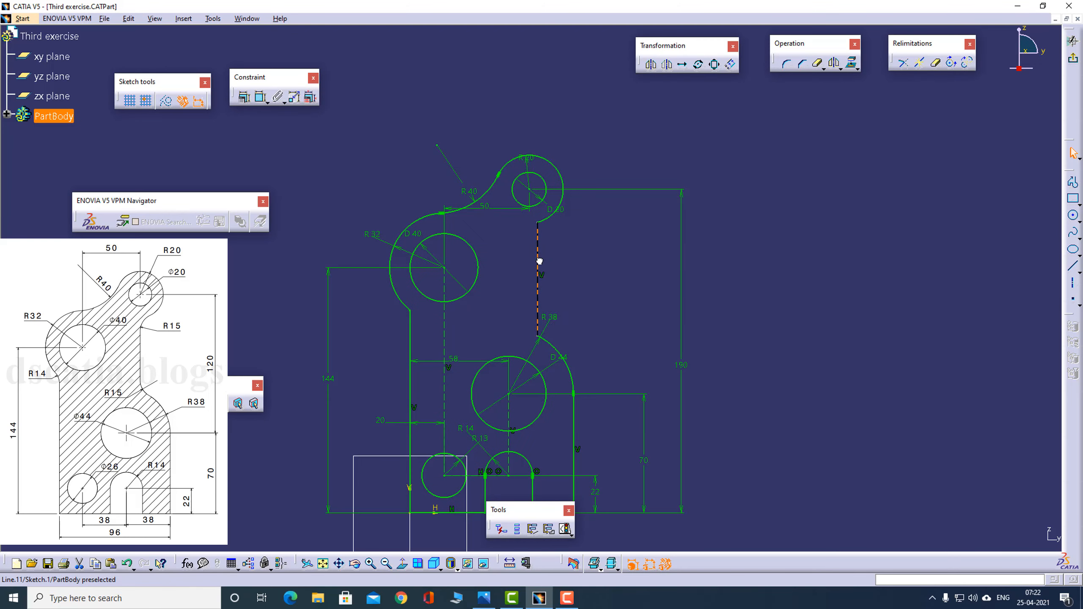
pyautogui.keyDown('ctrl'); pyautogui.click(529, 189); pyautogui.keyUp('ctrl')
pyautogui.click(244, 104)
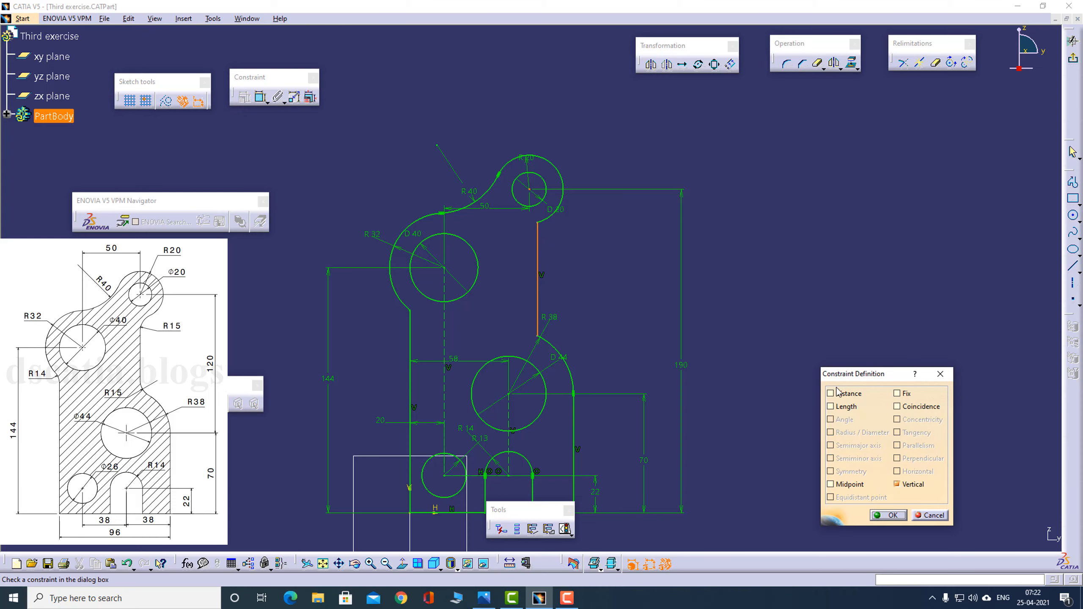
pyautogui.click(910, 406)
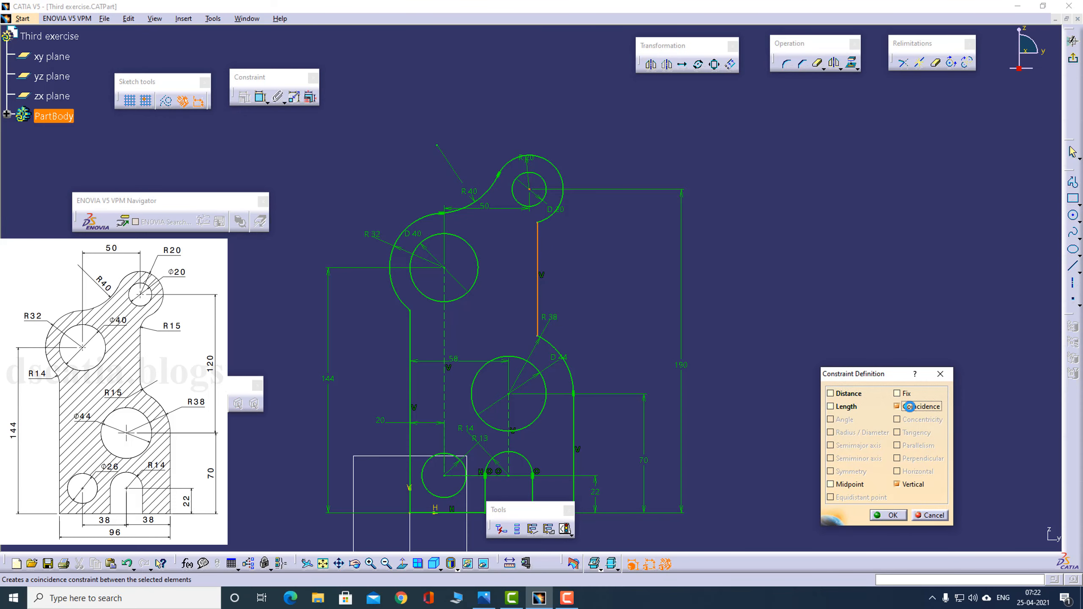
pyautogui.click(887, 515)
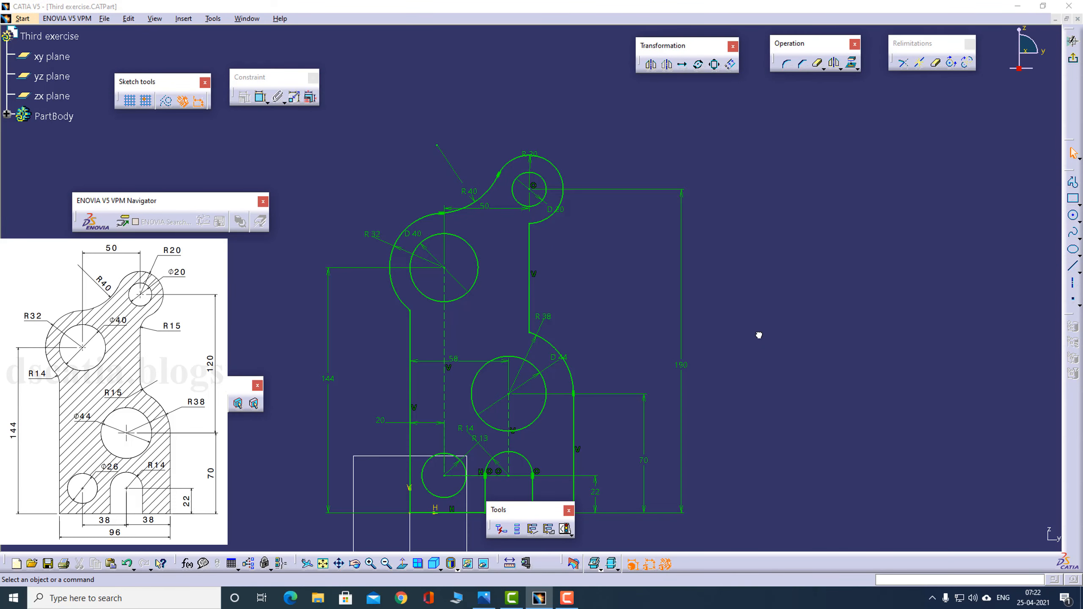
# - Add a 15 mm corner between the upper right vertical line and the R20 arc, trimming both elements as in the reference drawing
pyautogui.hotkey('alt', 'Tab')
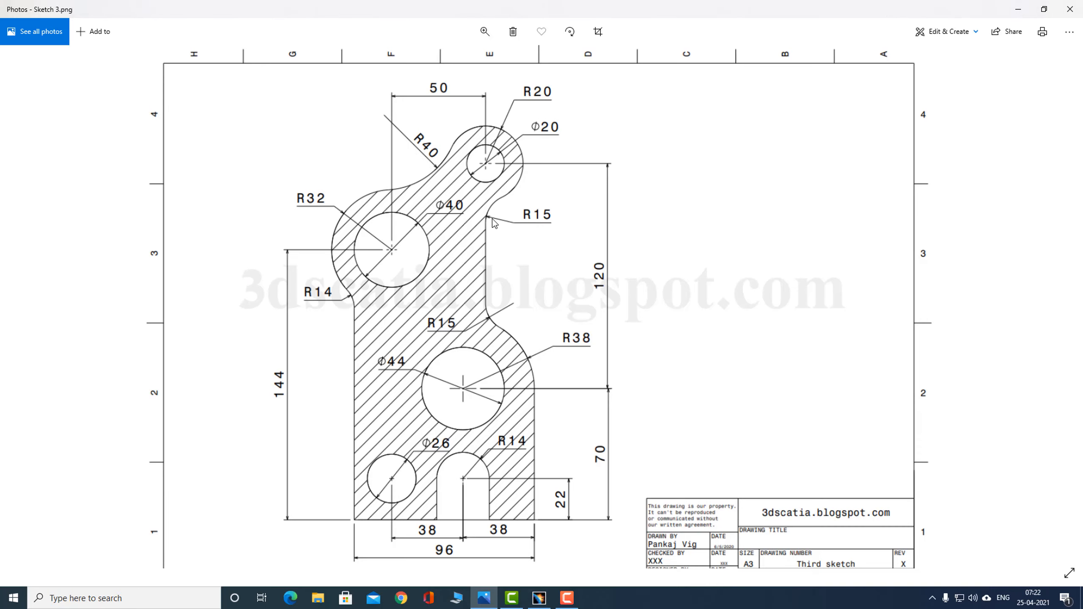
pyautogui.hotkey('alt', 'Tab')
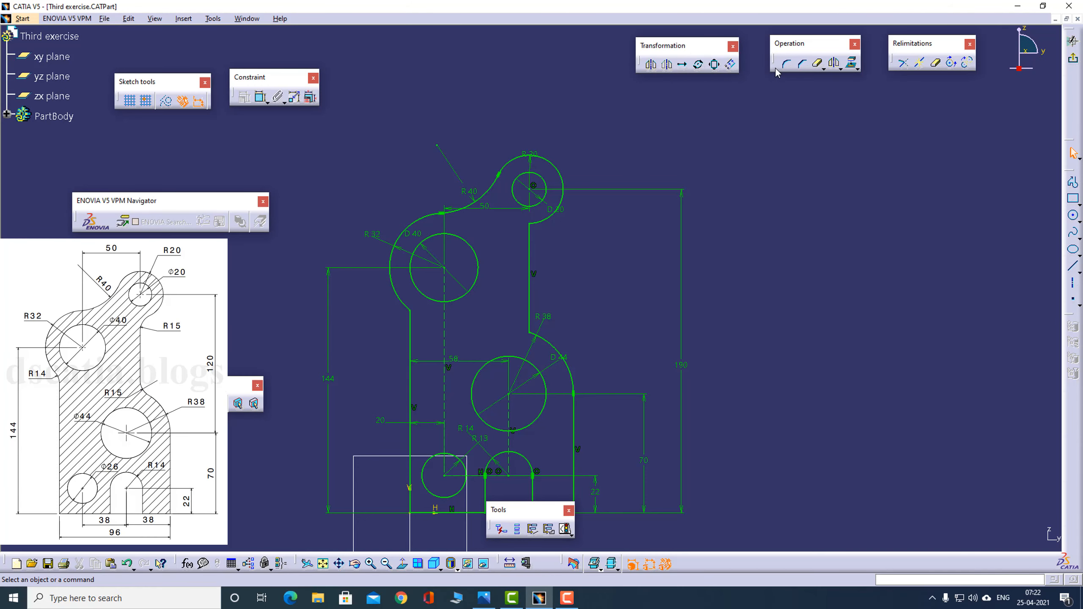
pyautogui.click(787, 63)
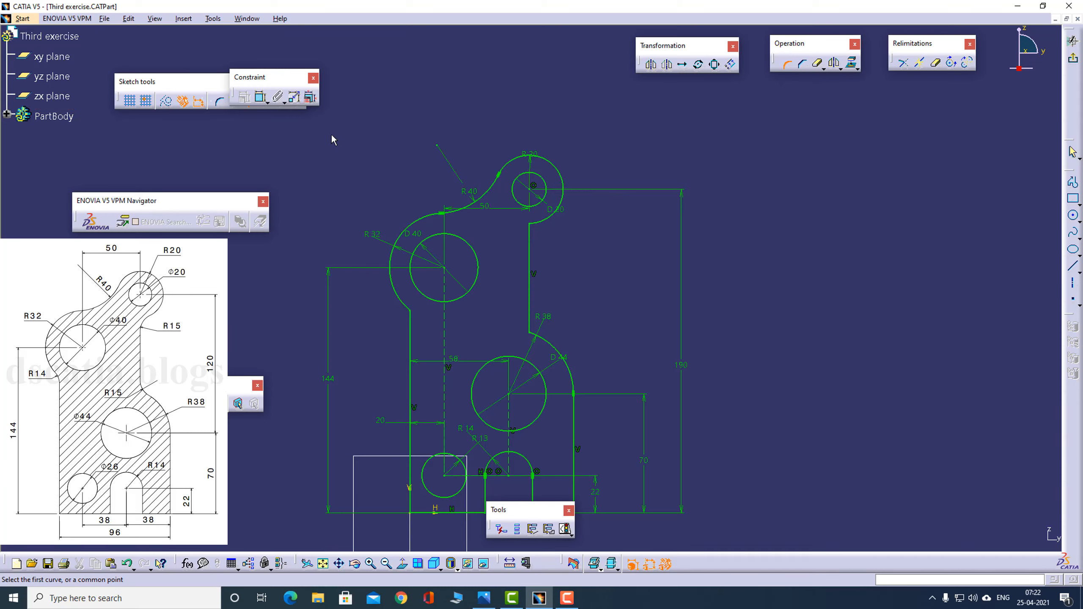
pyautogui.moveTo(382, 77); pyautogui.dragTo(389, 55)
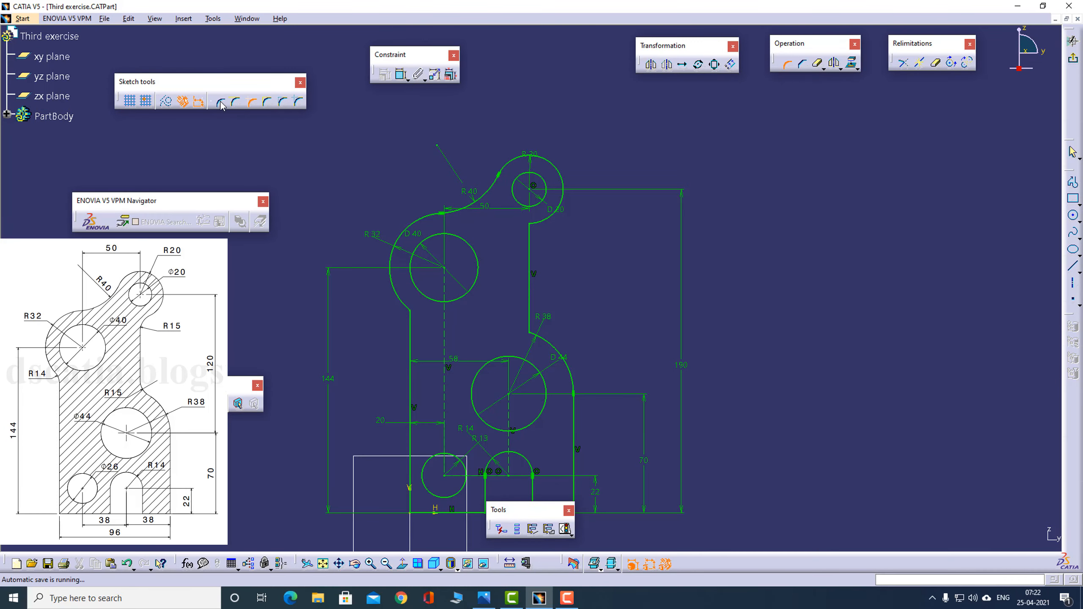
pyautogui.click(221, 105)
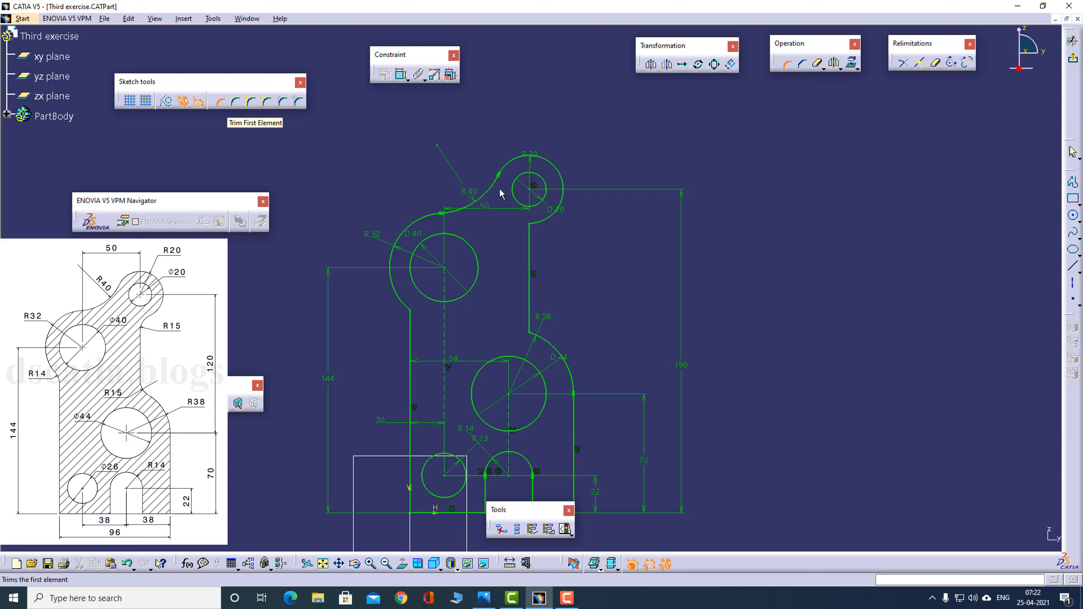
pyautogui.click(529, 231)
pyautogui.click(539, 223)
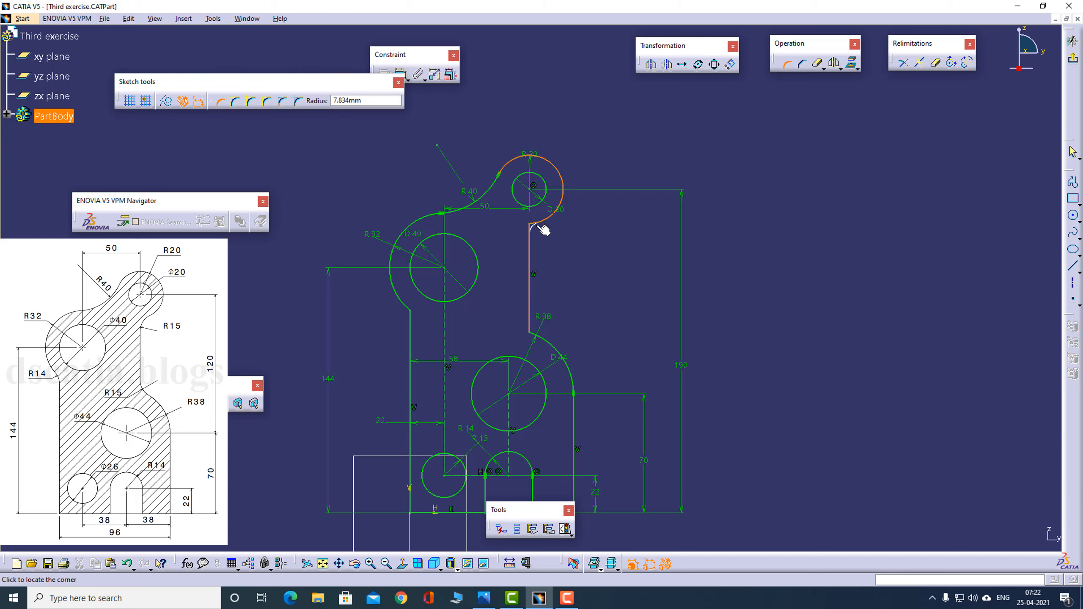
pyautogui.click(534, 230)
pyautogui.doubleClick(547, 230)
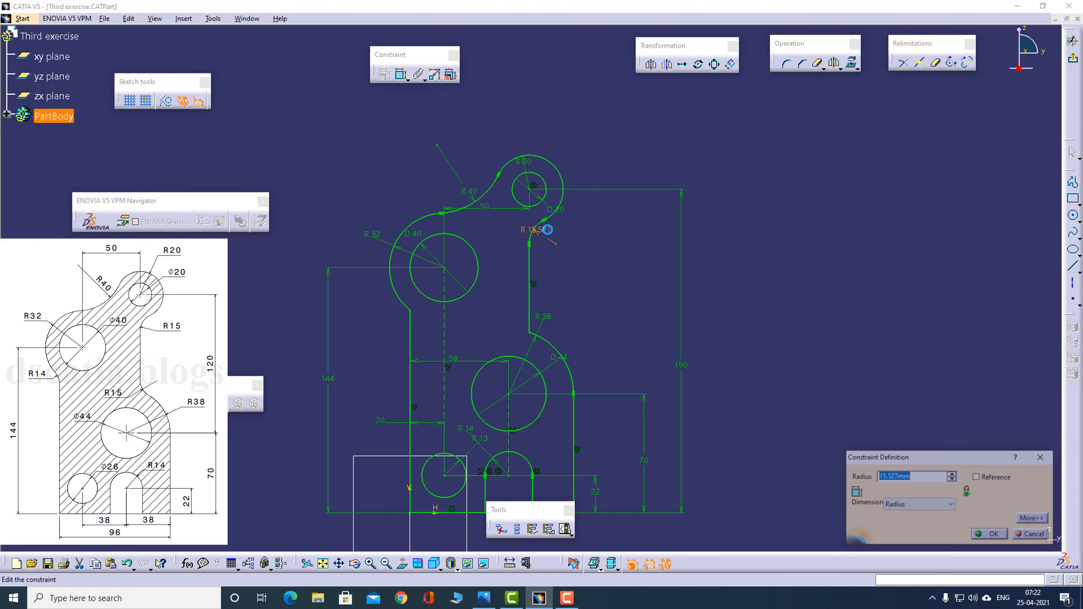
pyautogui.write('15')
pyautogui.press('Return')
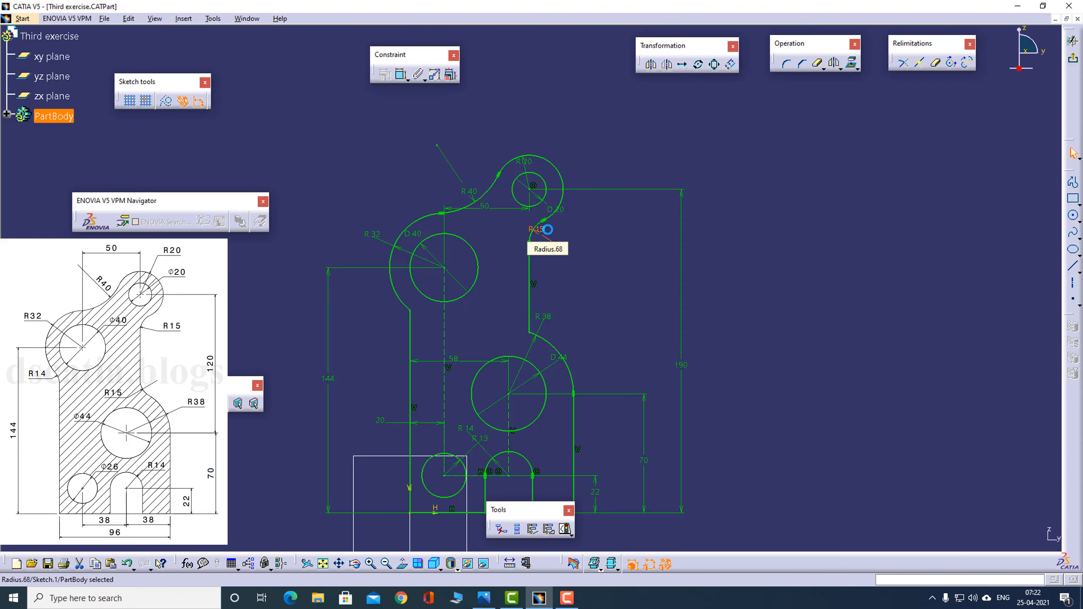
# - Add a 15 mm corner between the lower end of the upper right vertical line and the R38 arc
pyautogui.hotkey('alt', 'Tab')
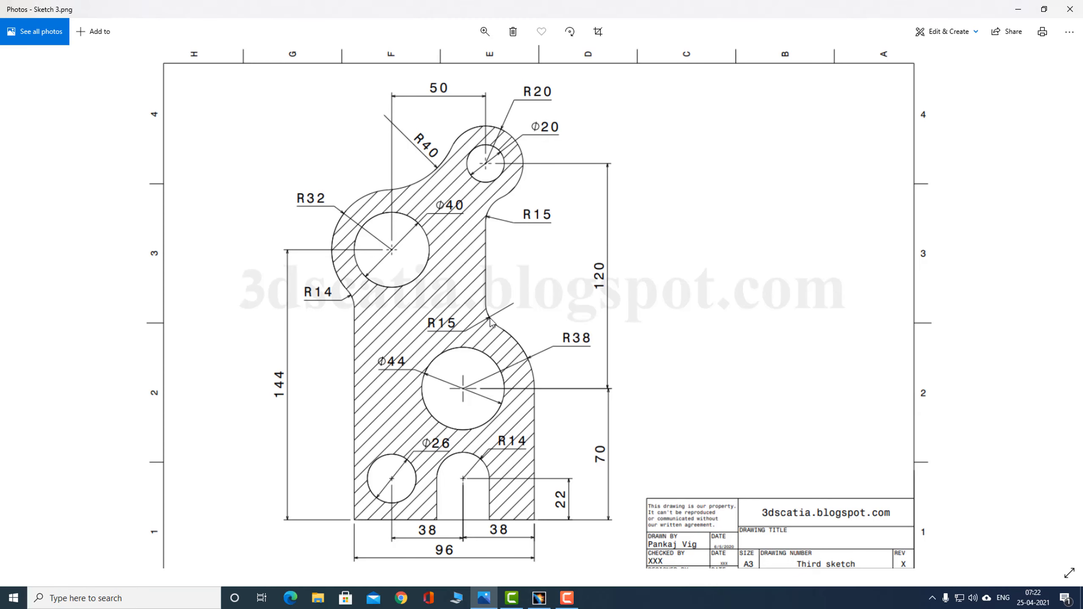
pyautogui.click(1044, 8)
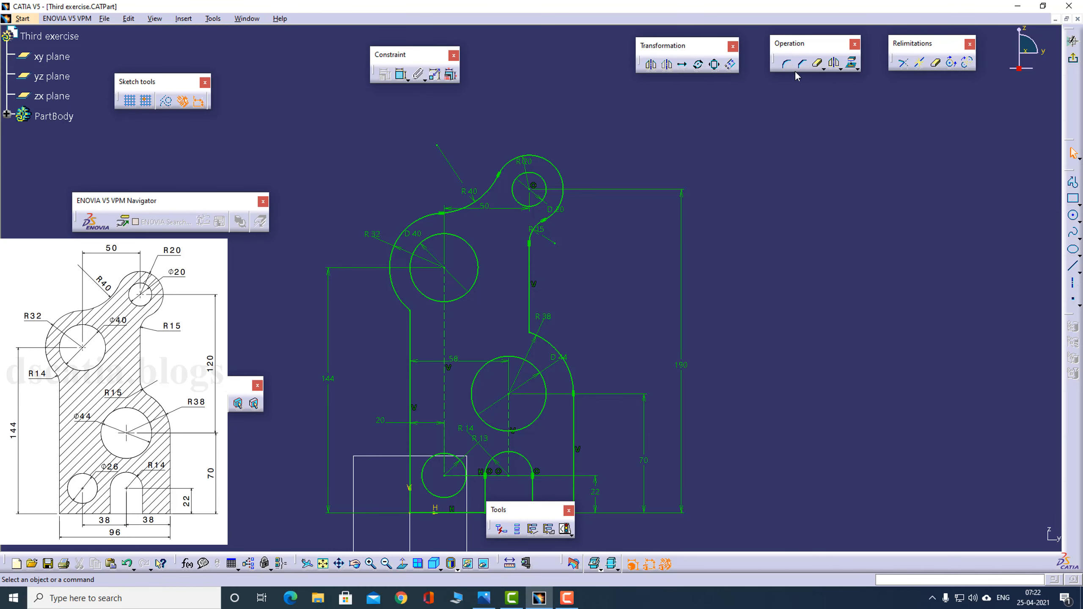
pyautogui.click(786, 64)
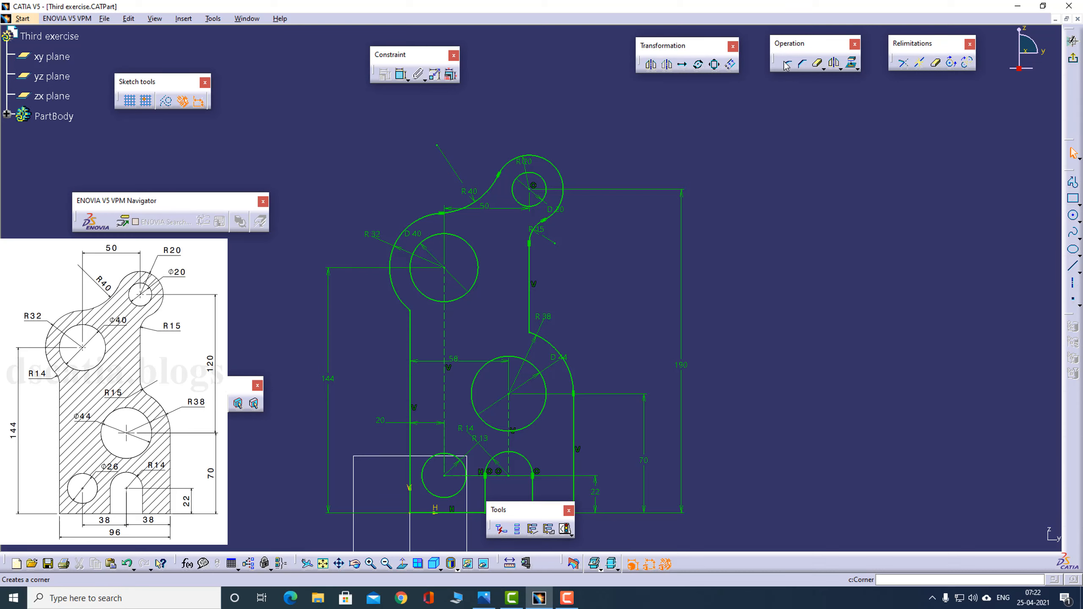
pyautogui.click(551, 342)
pyautogui.click(530, 328)
pyautogui.click(536, 332)
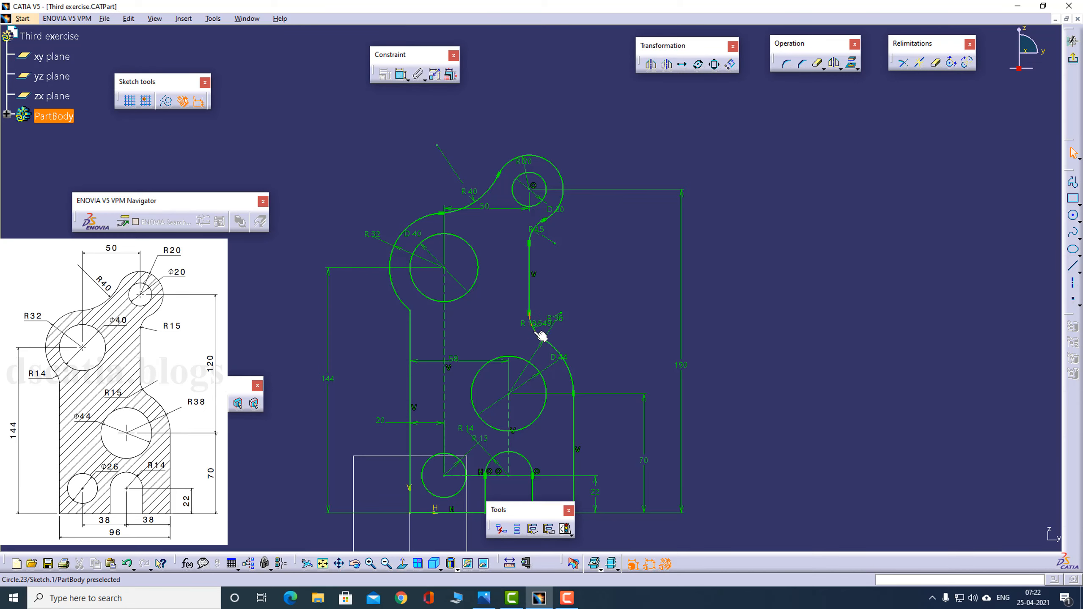
pyautogui.doubleClick(535, 323)
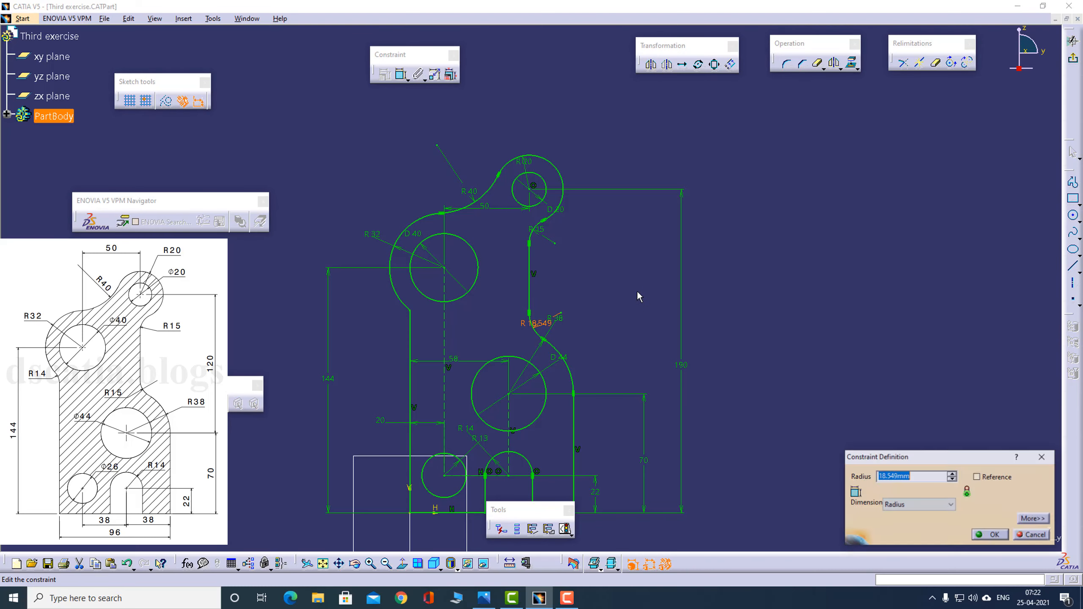
pyautogui.write('15')
pyautogui.press('Return')
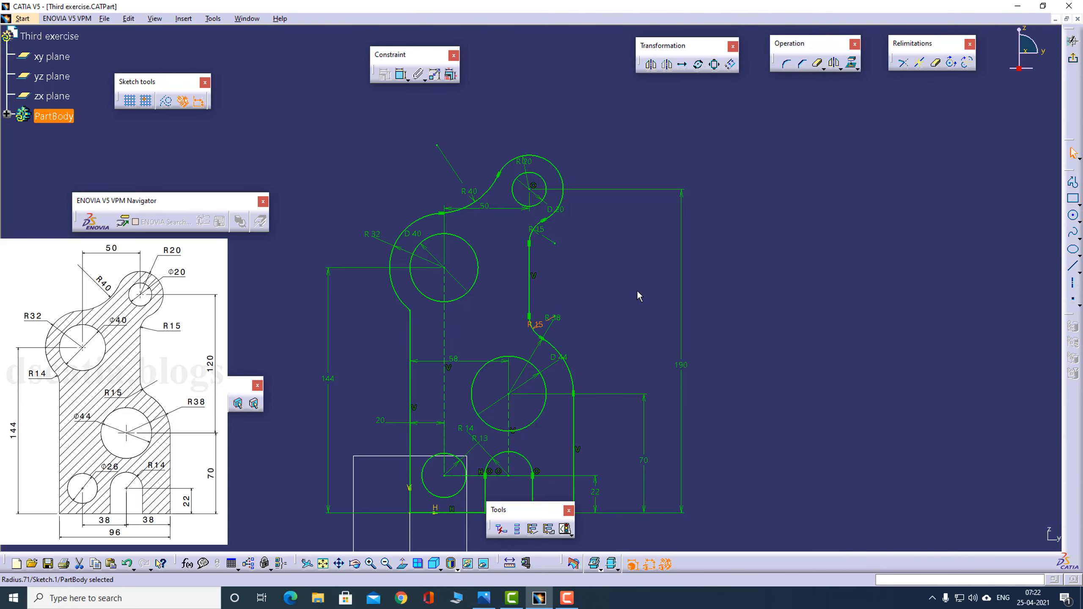
# - Add a 14 mm corner between the left vertical line and the R32 arc, following the reference drawing
pyautogui.moveTo(638, 316); pyautogui.dragTo(637, 275, button='middle')
pyautogui.click(636, 274)
pyautogui.hotkey('alt', 'Tab')
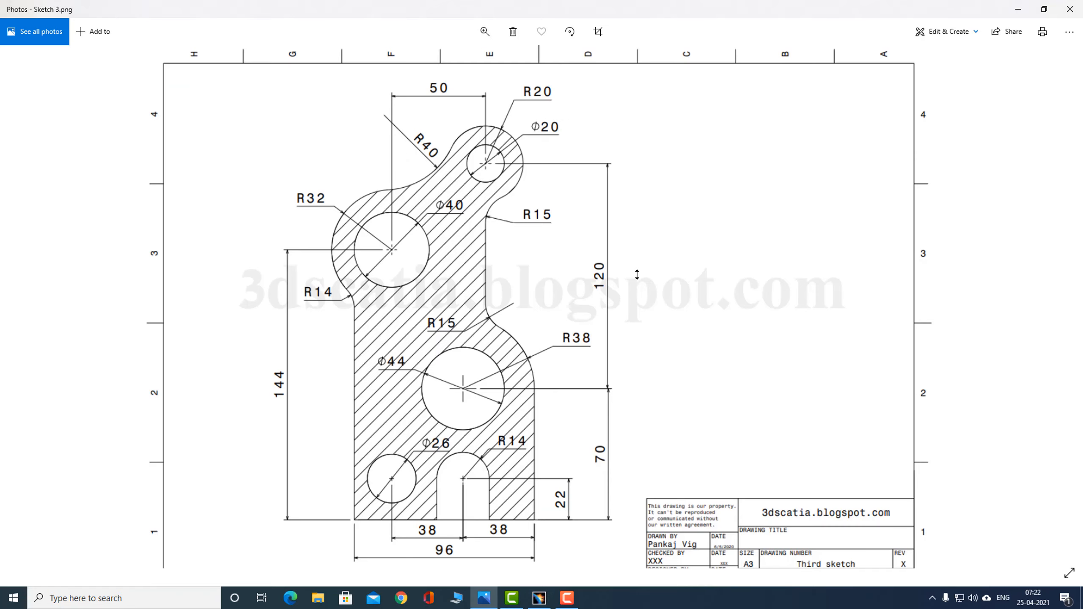
pyautogui.click(1019, 9)
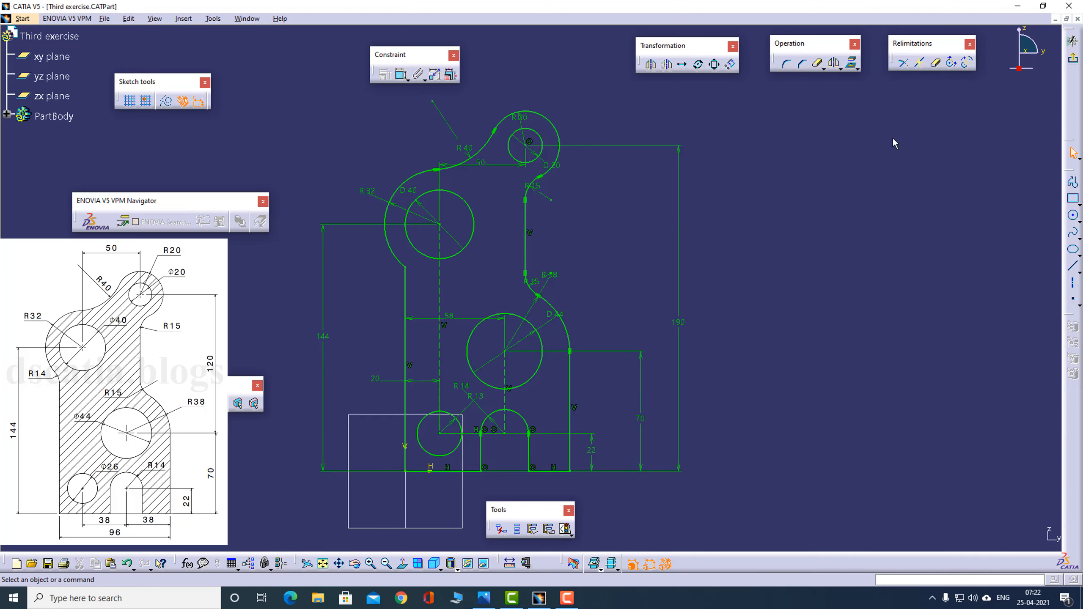
pyautogui.click(787, 64)
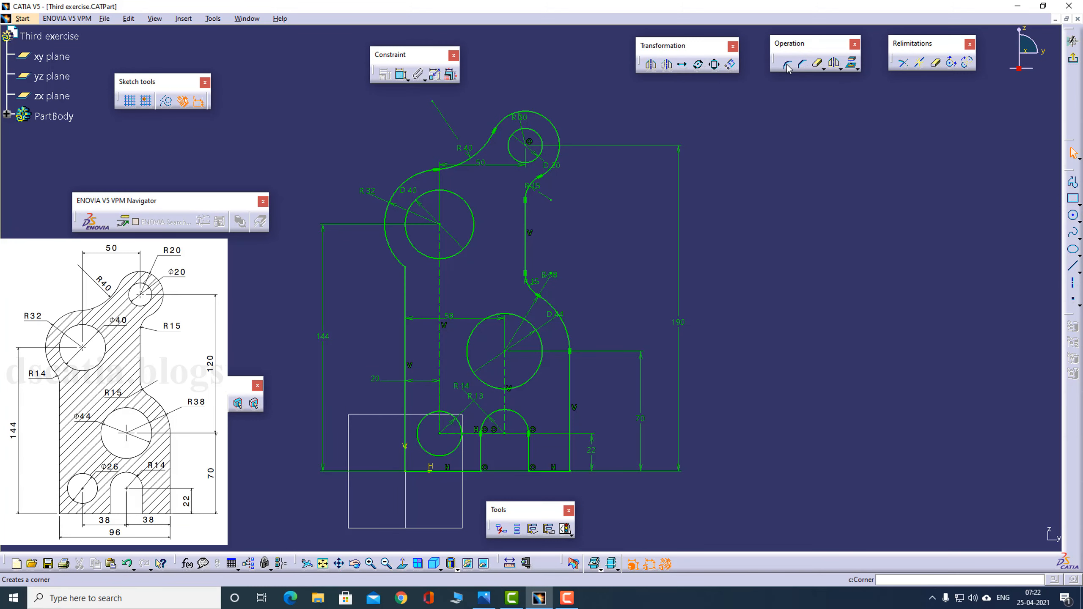
pyautogui.click(405, 280)
pyautogui.click(408, 267)
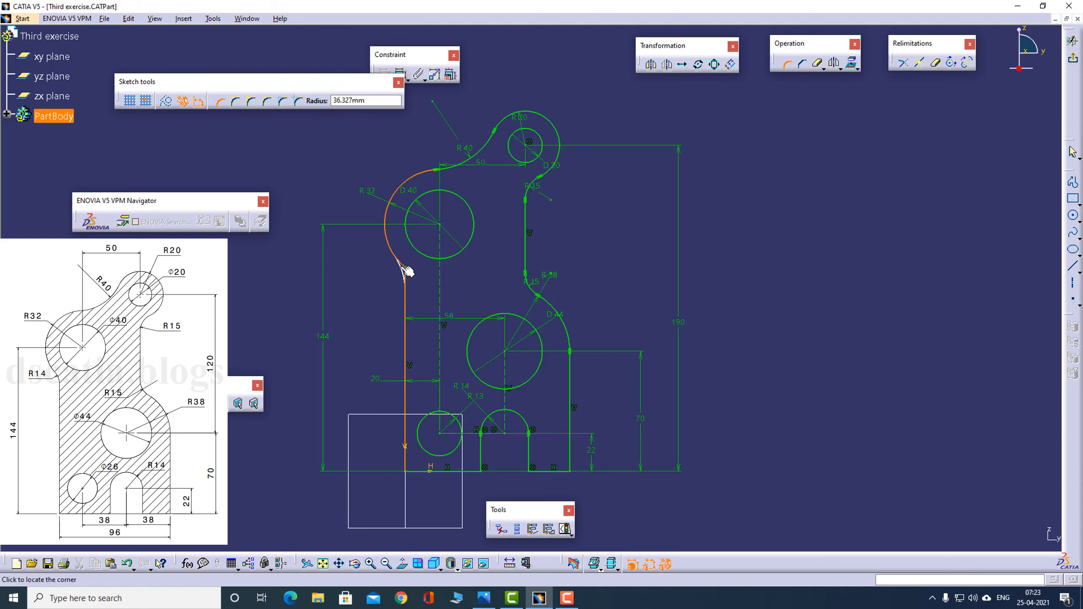
pyautogui.click(402, 271)
pyautogui.click(389, 274)
pyautogui.doubleClick(389, 274)
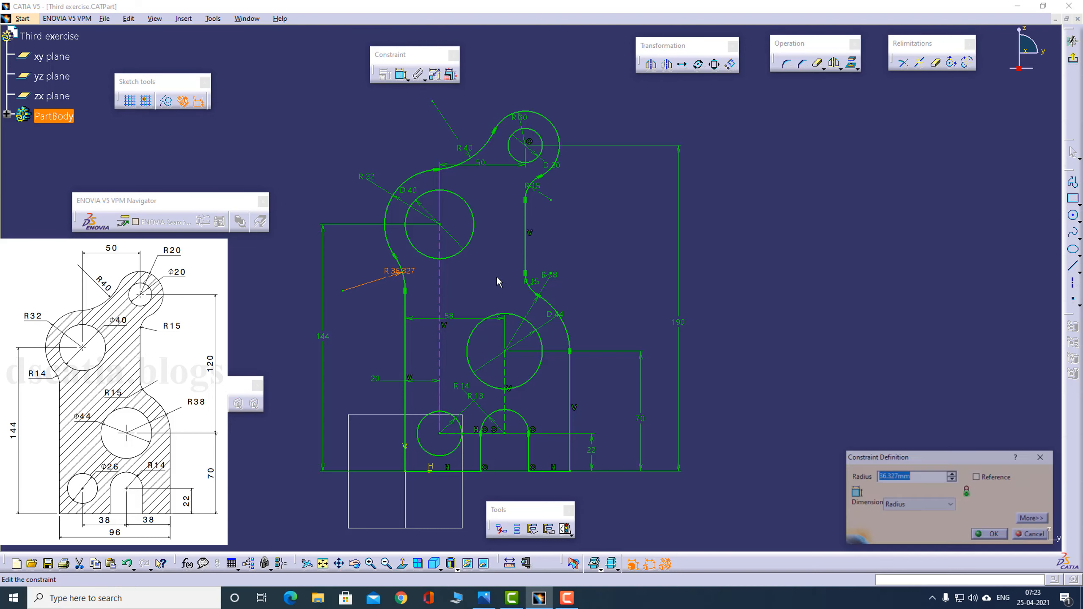
pyautogui.write('14')
pyautogui.press('Return')
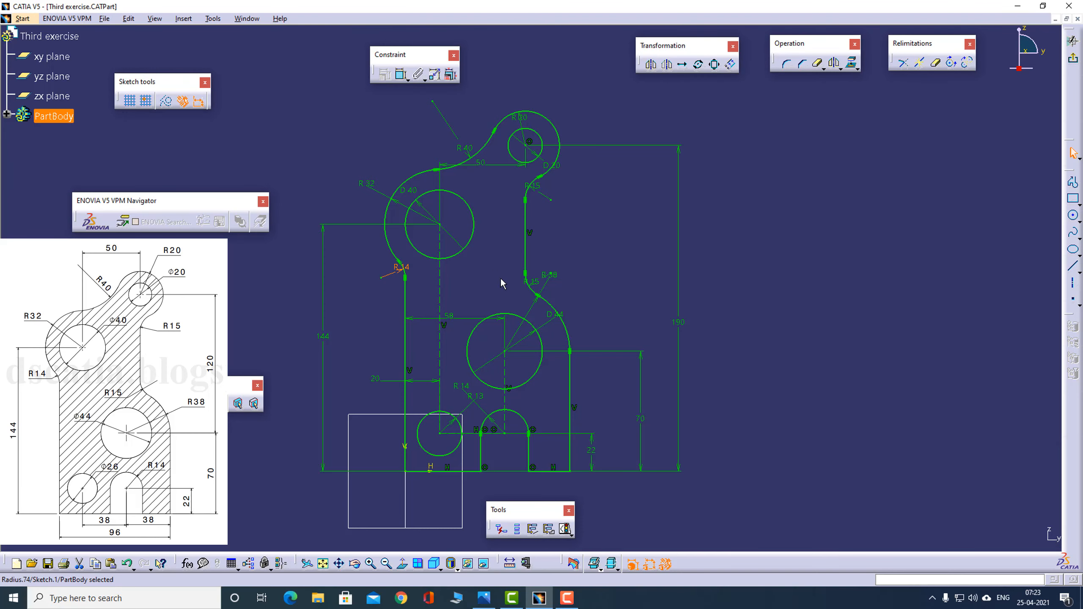
# - Compare the finished sketch with the reference drawing and check its solving status
pyautogui.hotkey('alt', 'Tab')
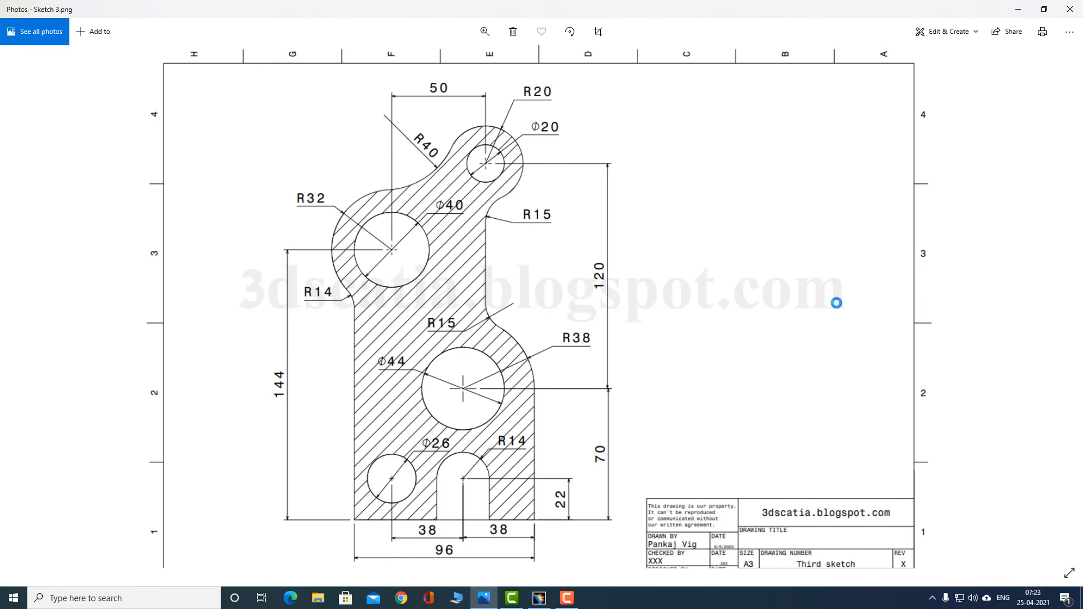
pyautogui.hotkey('alt', 'Tab')
pyautogui.hotkey('alt', 'Tab')
pyautogui.hotkey('alt', 'Tab')
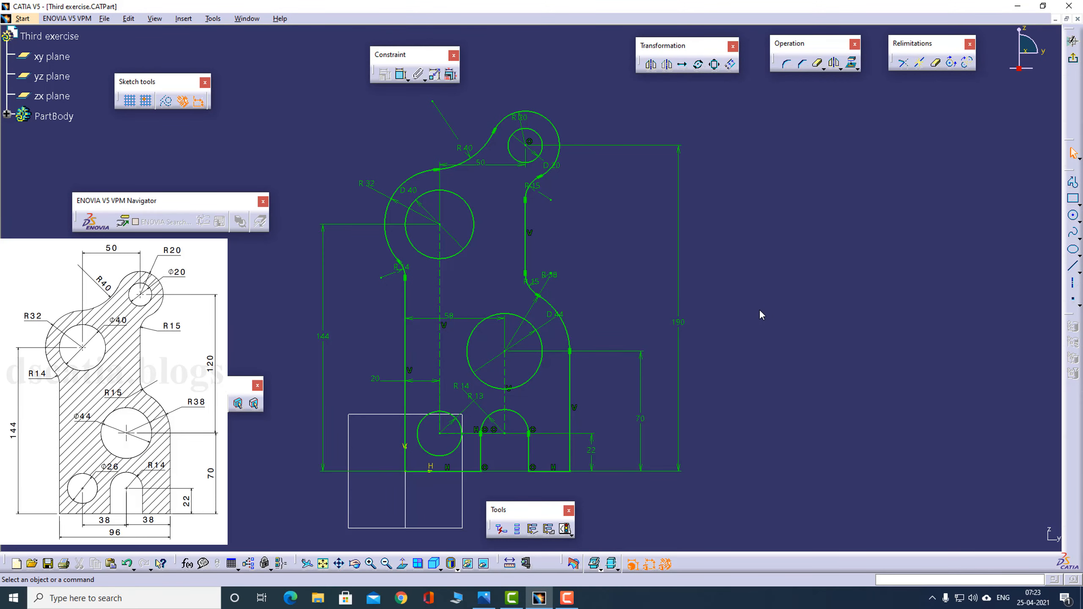
pyautogui.hotkey('alt', 'Tab')
pyautogui.click(565, 530)
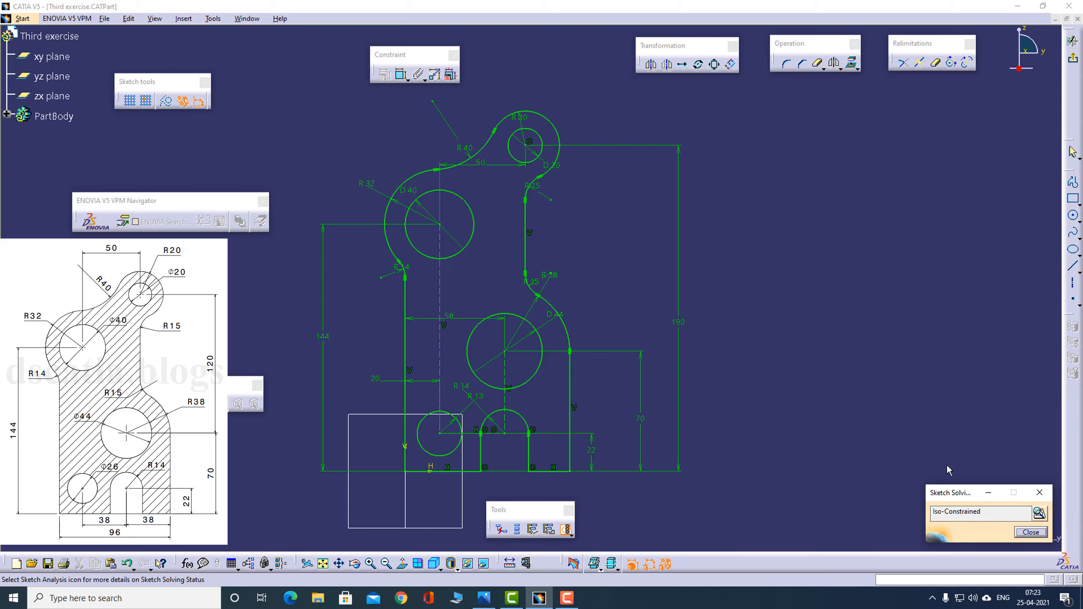
pyautogui.click(1024, 531)
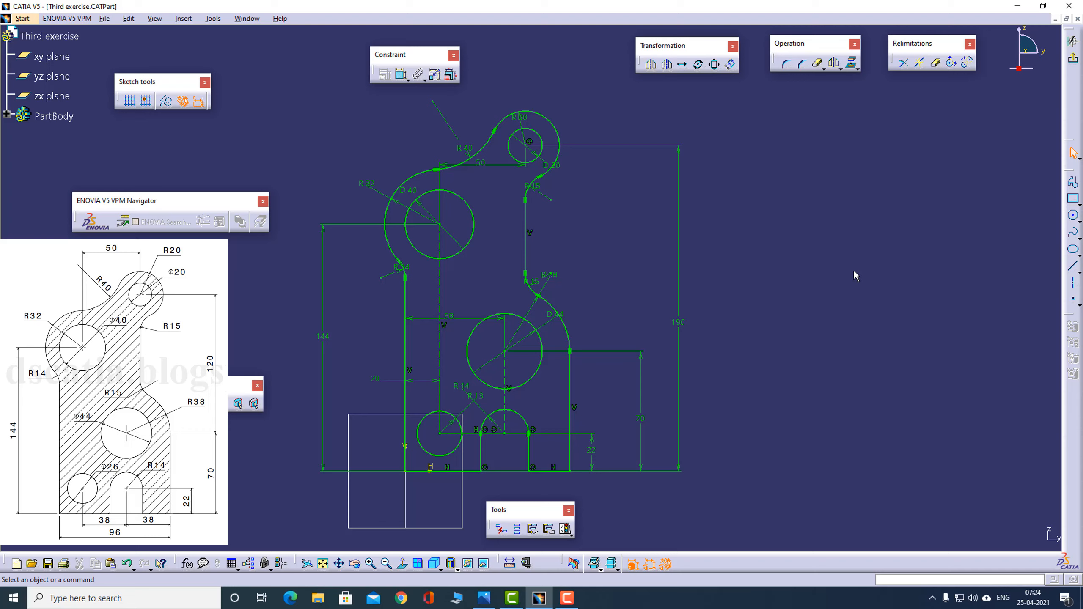
# - Place a free point in the empty area beside the profile and delete it again
pyautogui.click(1072, 298)
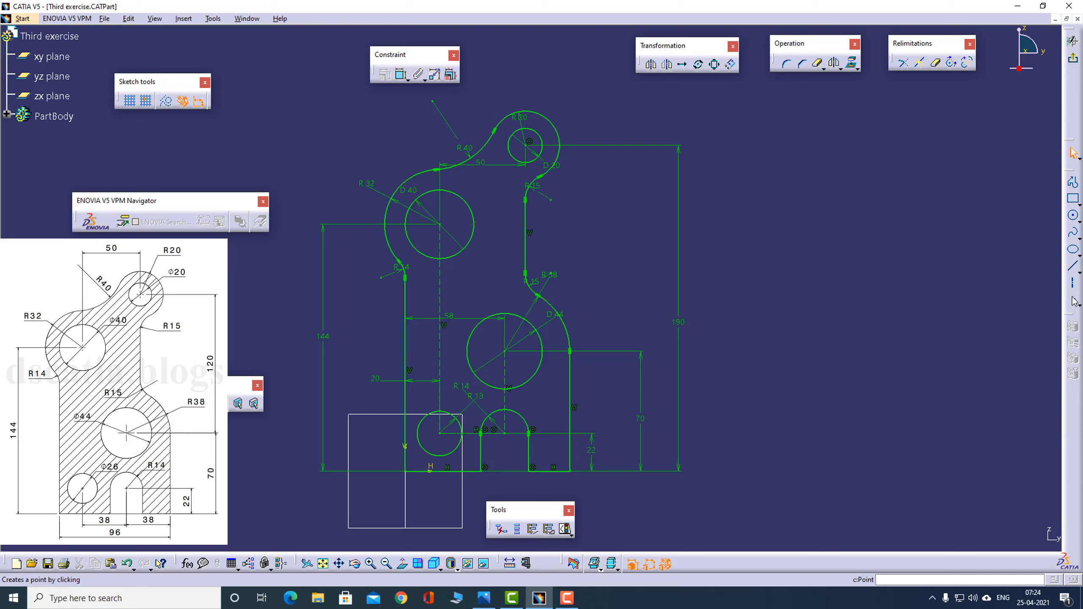
pyautogui.click(759, 248)
pyautogui.moveTo(814, 218); pyautogui.dragTo(734, 272)
pyautogui.press('Delete')
# - Recheck the sketch solving status after the extra point's removal
pyautogui.moveTo(659, 247)
pyautogui.mouseDown(button='middle')
pyautogui.moveTo(689, 223)
pyautogui.moveTo(694, 233)
pyautogui.mouseUp(button='middle')
pyautogui.click(565, 529)
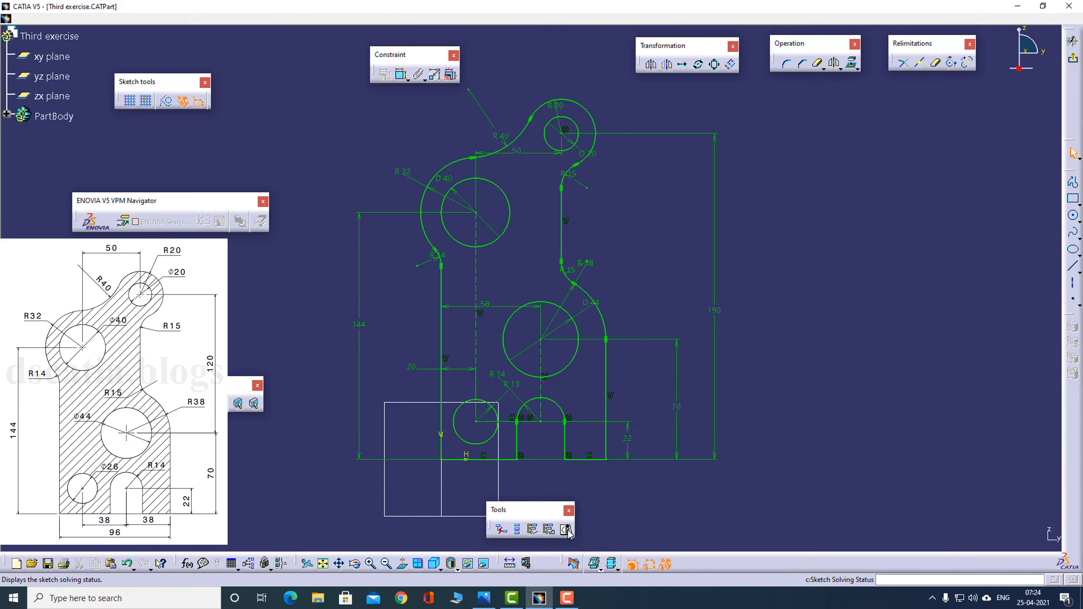
pyautogui.click(1030, 533)
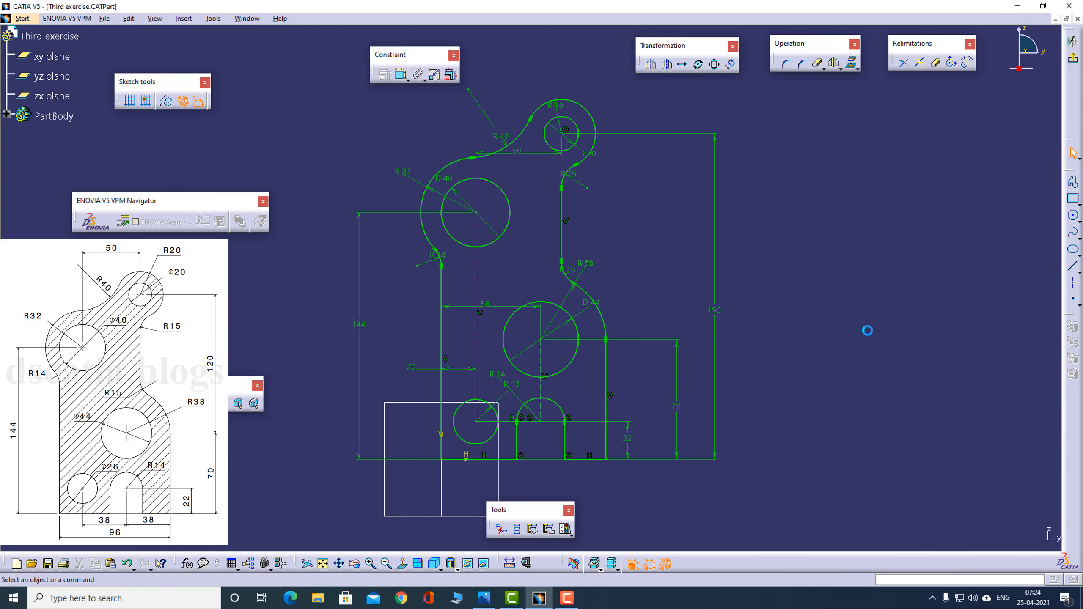
pyautogui.moveTo(799, 282); pyautogui.dragTo(783, 306, button='middle')
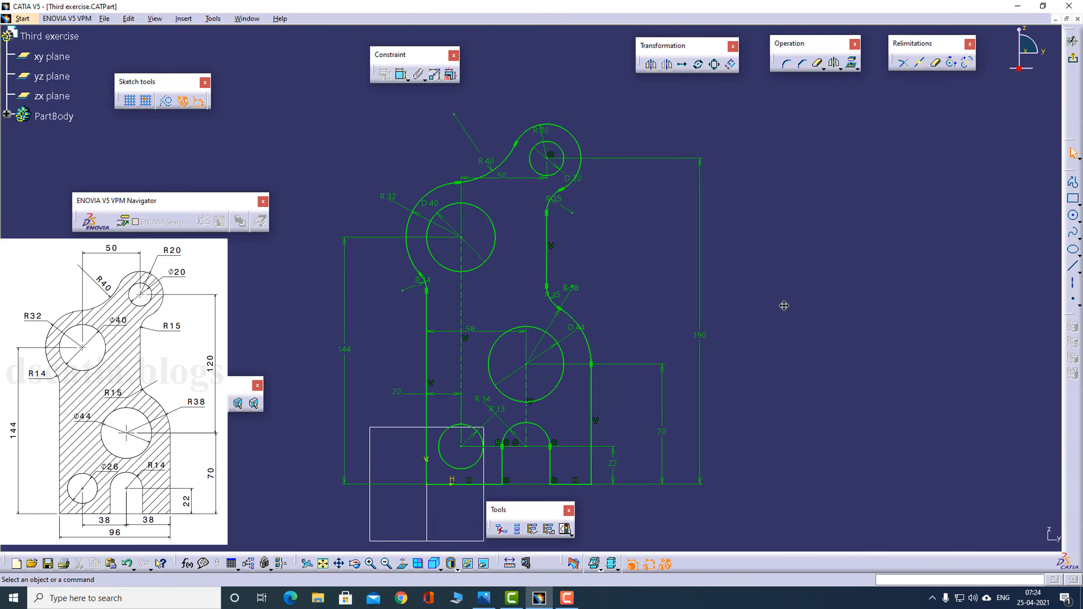